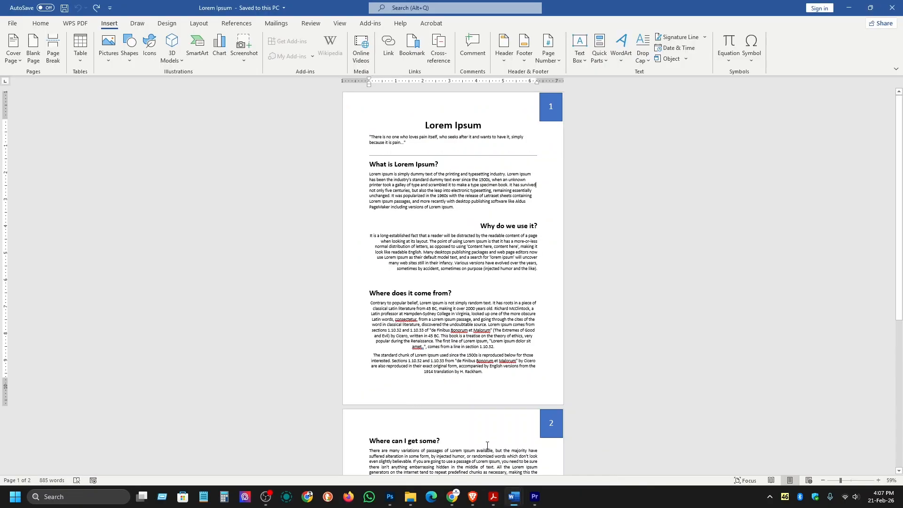
# Step: Insert the WALPAPER picture from the COLLECTION folder in STUDENTS, after the quotation below the Lorem Ipsum title
pyautogui.keyDown('ctrl'); pyautogui.scroll(3, 532, 265); pyautogui.keyUp('ctrl')
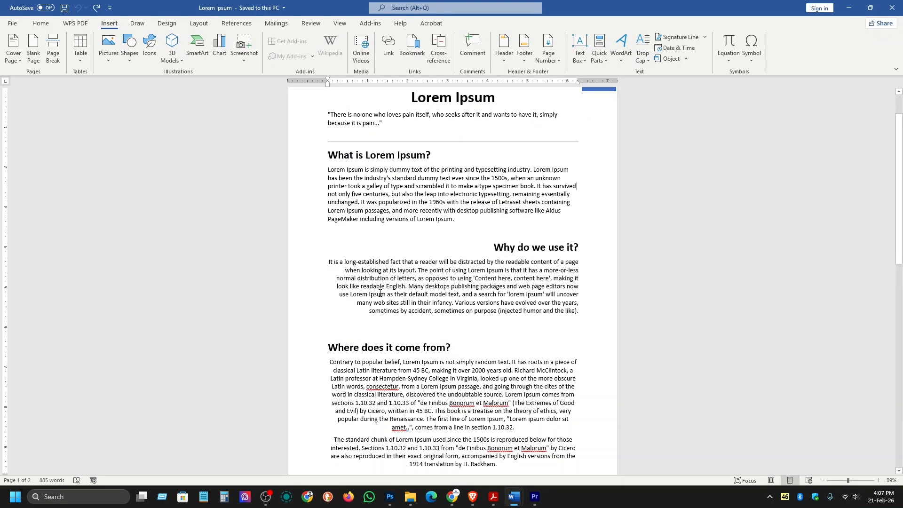
pyautogui.scroll(-3, 379, 294)
pyautogui.scroll(-3, 379, 294)
pyautogui.scroll(6, 379, 296)
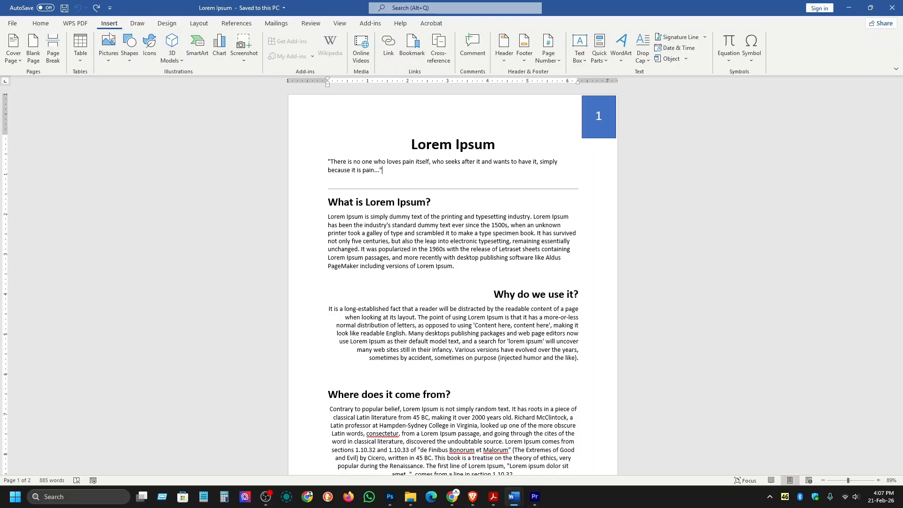
pyautogui.click(111, 55)
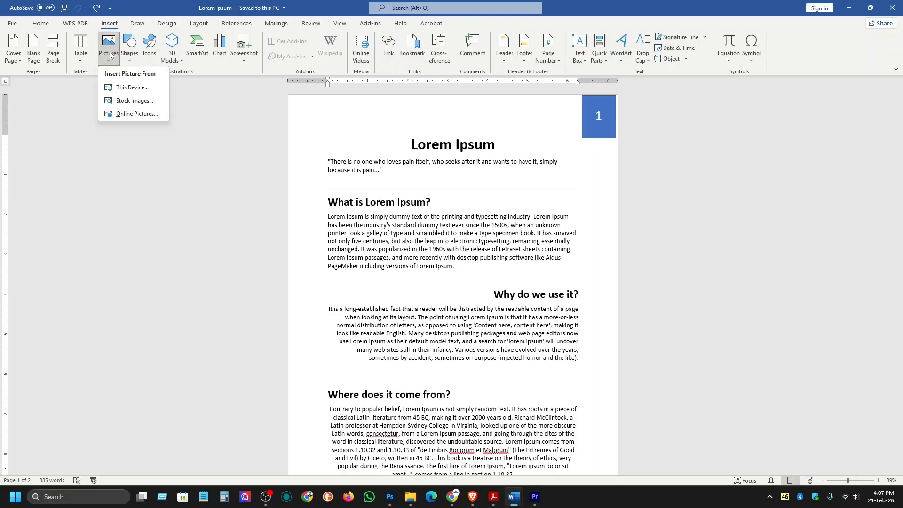
pyautogui.click(149, 91)
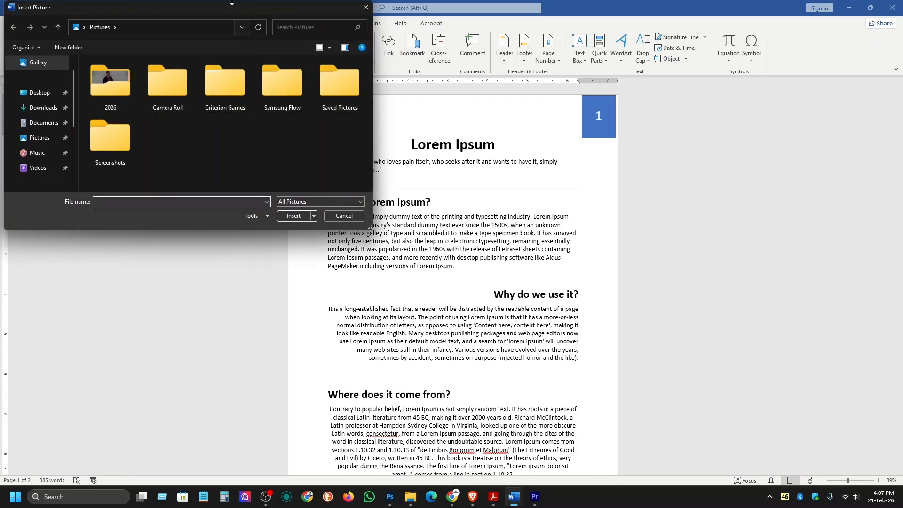
pyautogui.moveTo(227, 11); pyautogui.dragTo(435, 66)
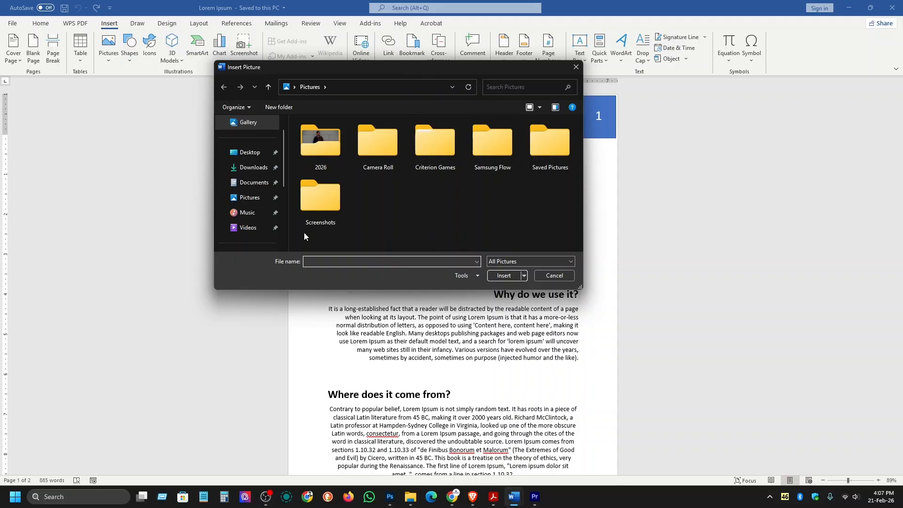
pyautogui.scroll(-5, 244, 226)
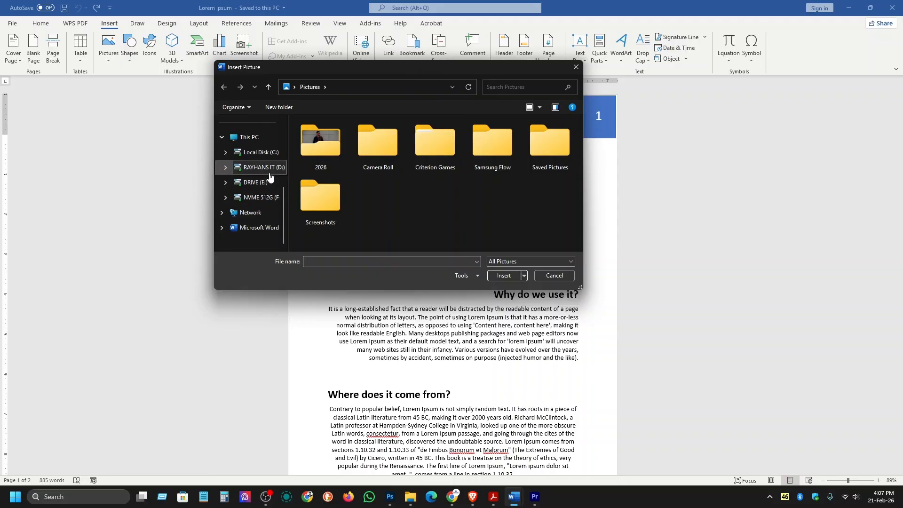
pyautogui.scroll(5, 270, 177)
pyautogui.click(249, 171)
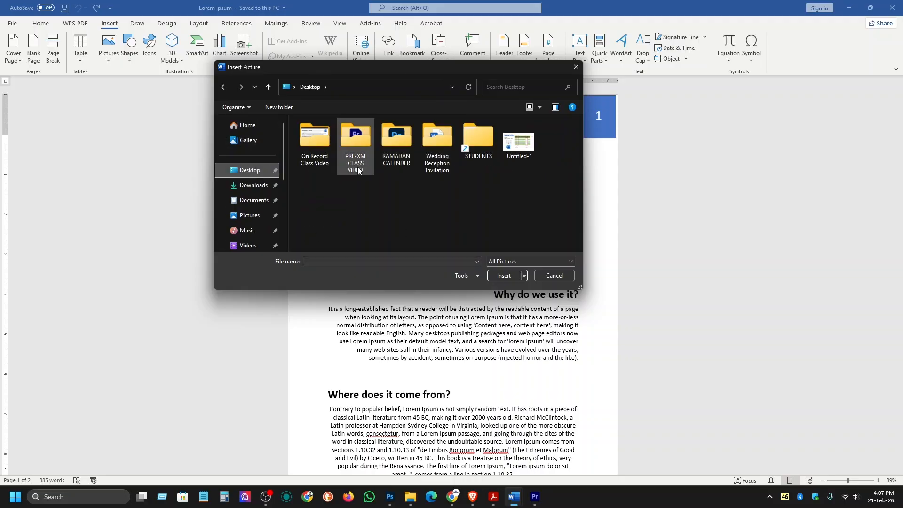
pyautogui.doubleClick(489, 145)
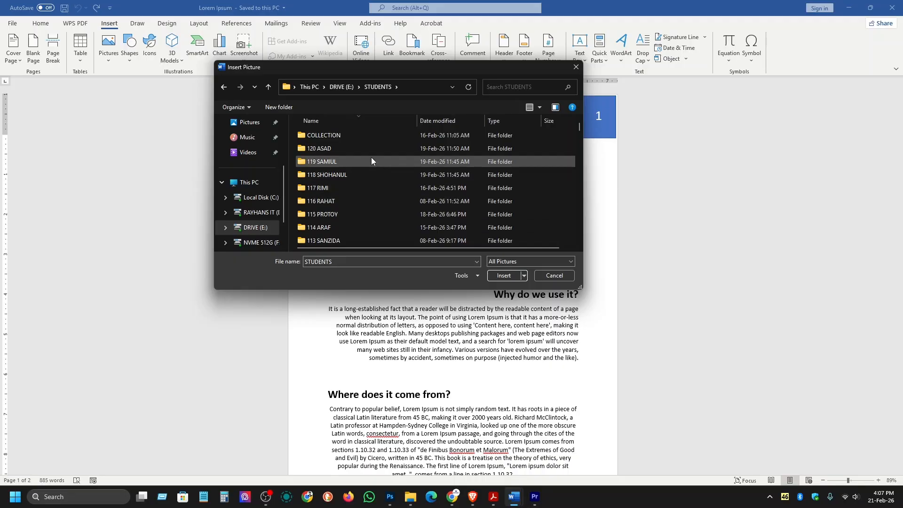
pyautogui.doubleClick(352, 136)
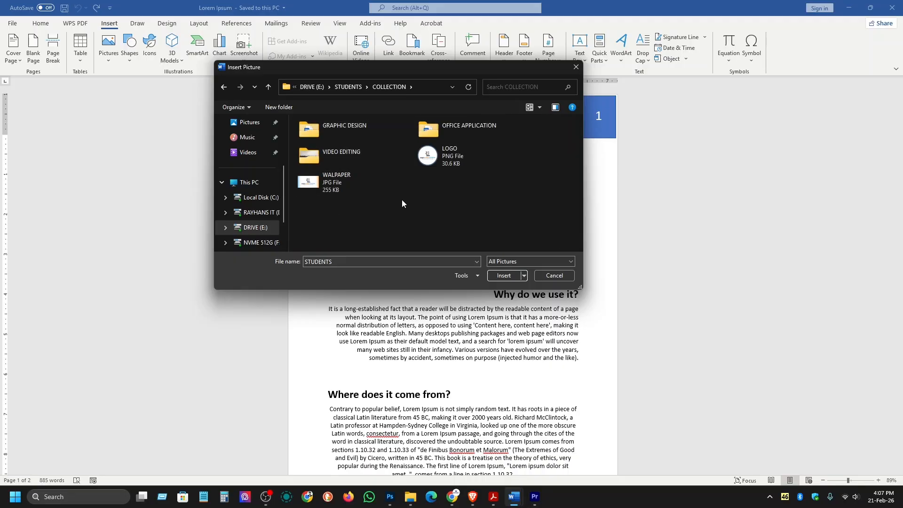
pyautogui.click(339, 185)
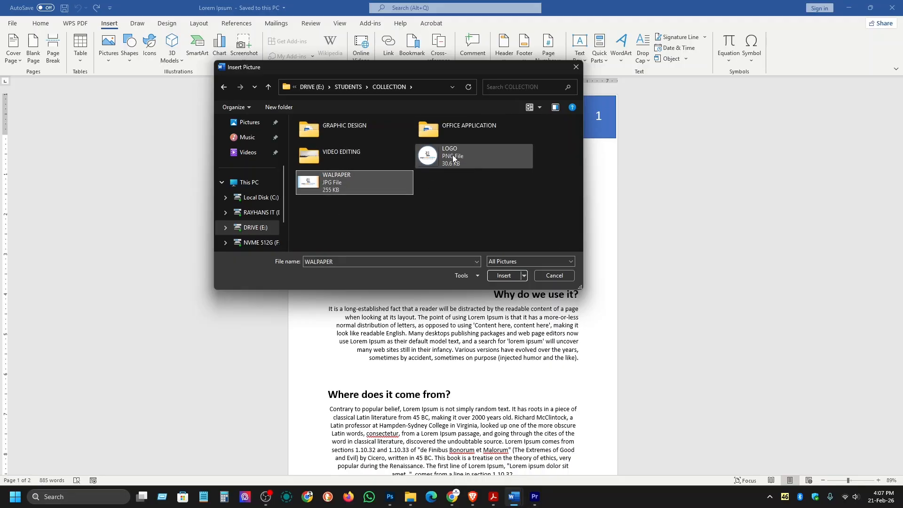
pyautogui.click(503, 276)
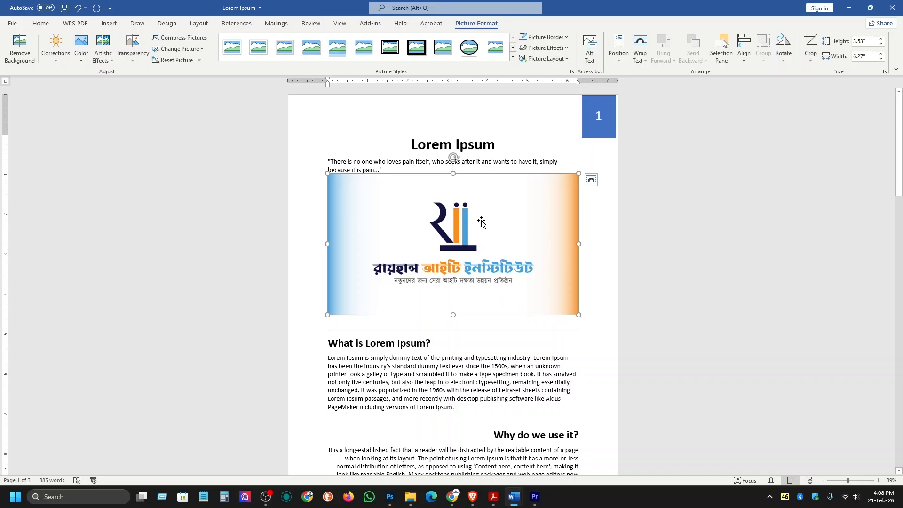
# Step: Resize the inserted picture freely by its corners and sides to about 2.74" high and 4.01" wide
pyautogui.moveTo(578, 174); pyautogui.dragTo(586, 171)
pyautogui.moveTo(328, 175)
pyautogui.mouseDown()
pyautogui.moveTo(351, 190)
pyautogui.moveTo(317, 168)
pyautogui.mouseUp()
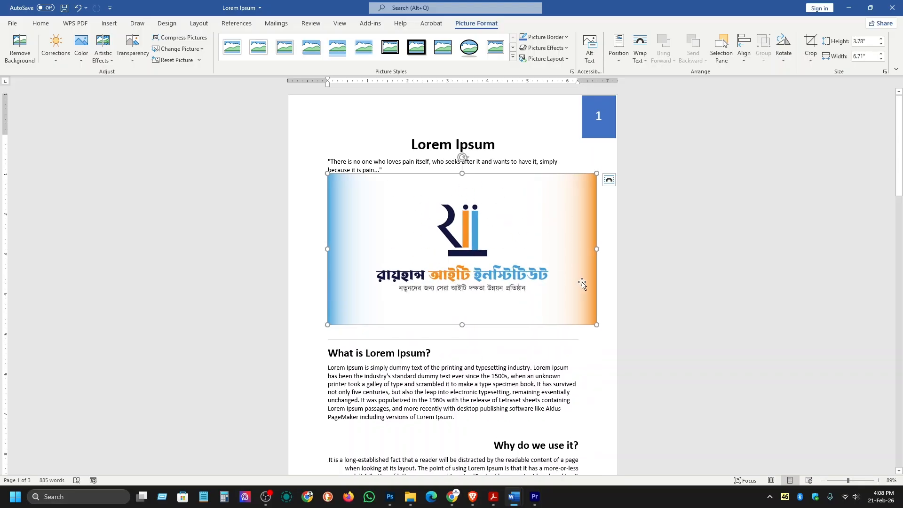
pyautogui.moveTo(597, 326); pyautogui.dragTo(562, 307)
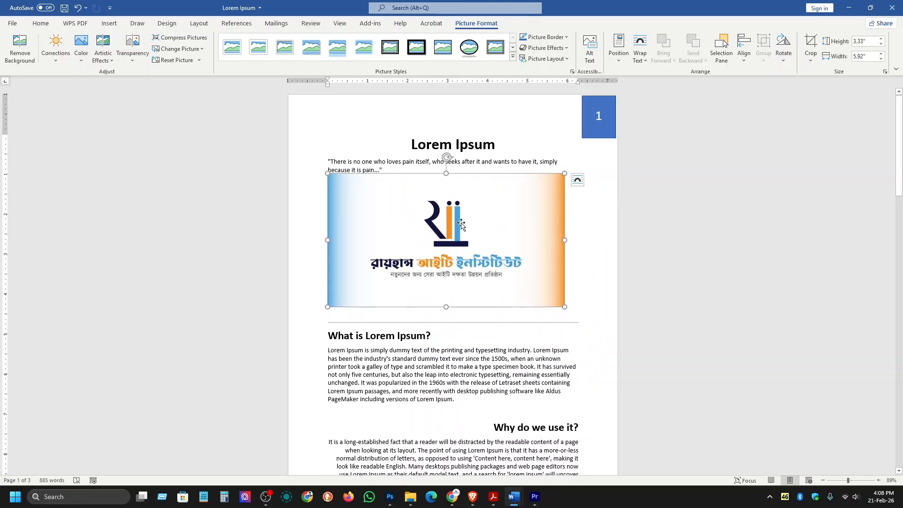
pyautogui.moveTo(563, 241); pyautogui.dragTo(488, 243)
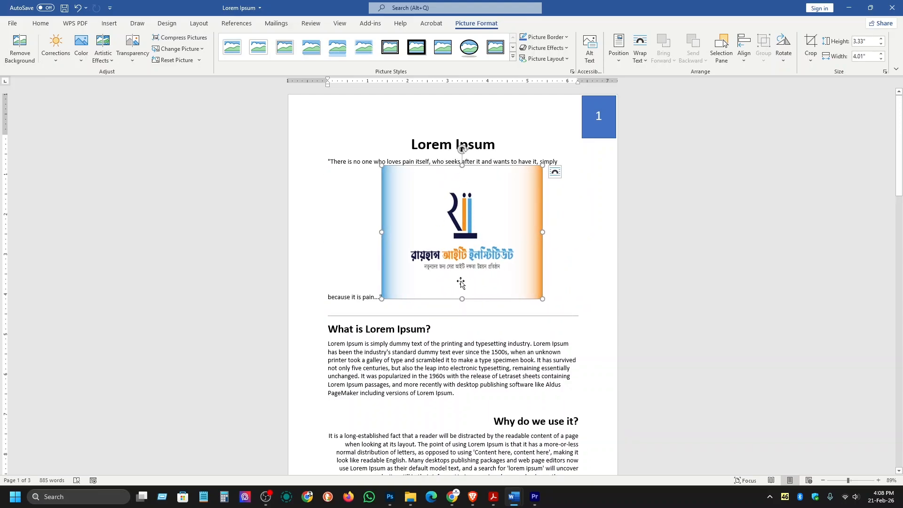
pyautogui.moveTo(461, 299); pyautogui.dragTo(461, 276)
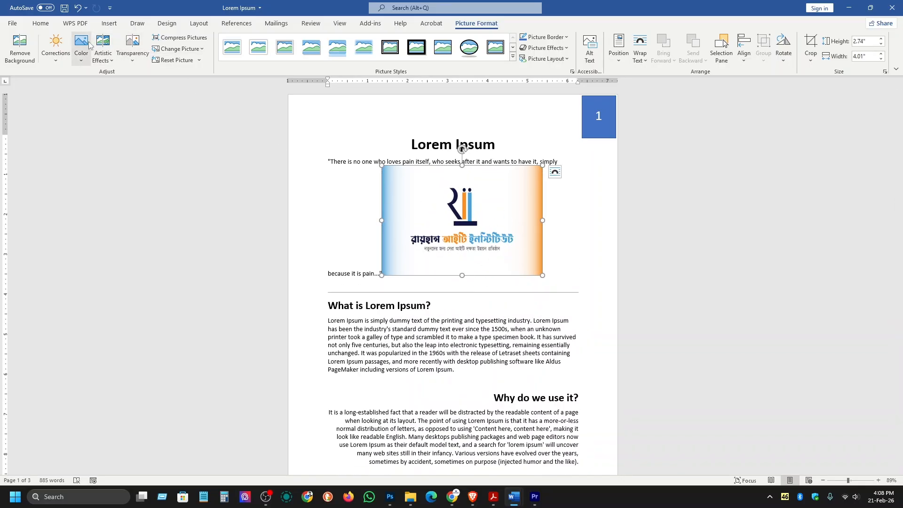
# Step: Undo the last three picture resizes and scale the picture proportionally to about 3.58" high and 6.36" wide
pyautogui.click(78, 7)
pyautogui.click(78, 7)
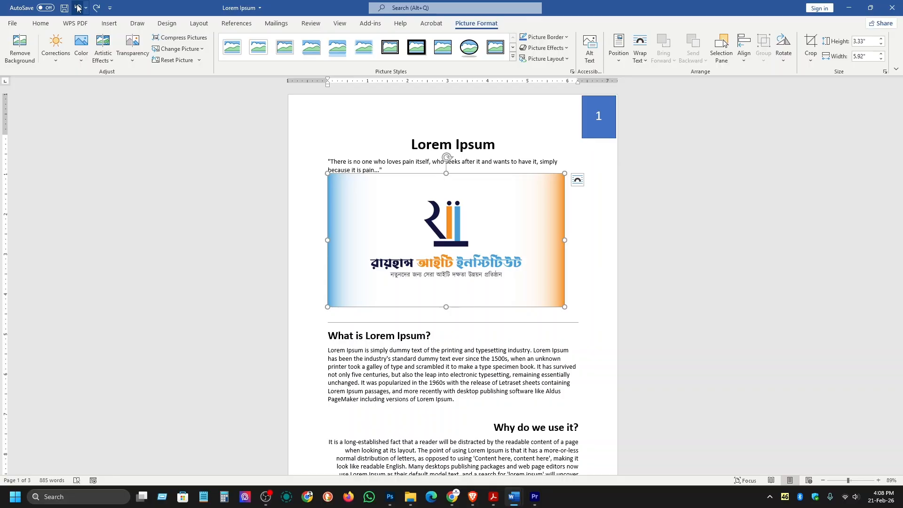
pyautogui.click(77, 7)
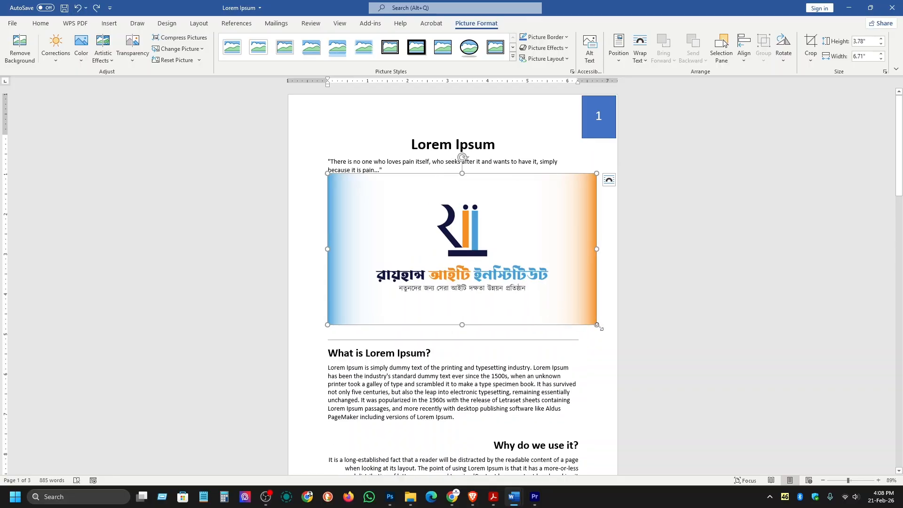
pyautogui.moveTo(597, 324); pyautogui.dragTo(510, 316)
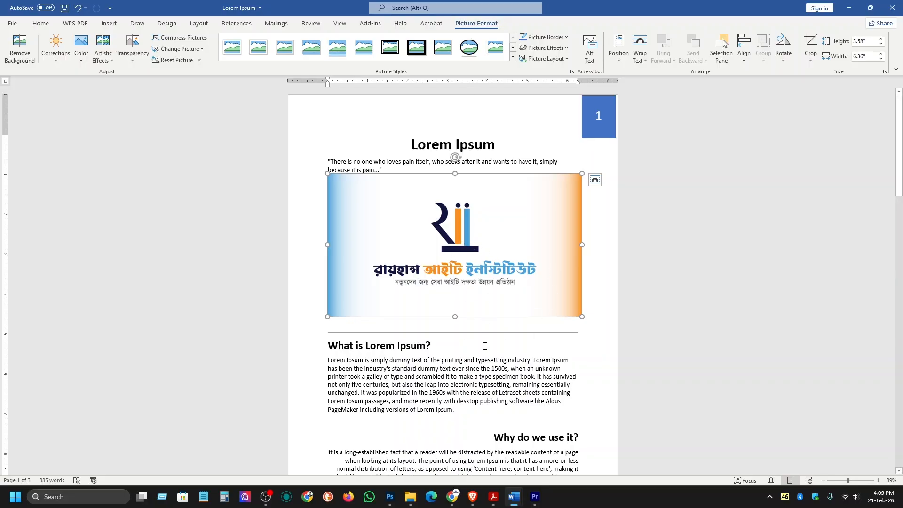
pyautogui.click(529, 341)
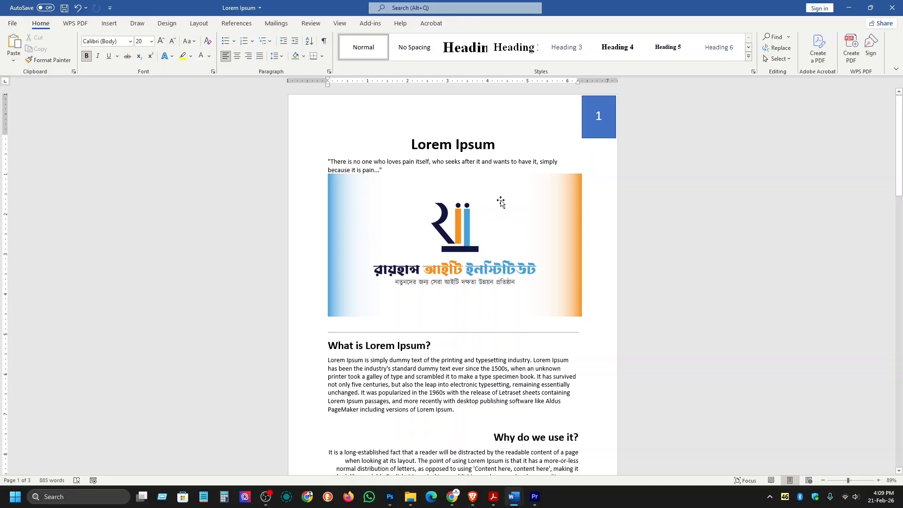
# Step: Examine the correction, color, transparency, style and border options available for the inserted picture
pyautogui.click(501, 202)
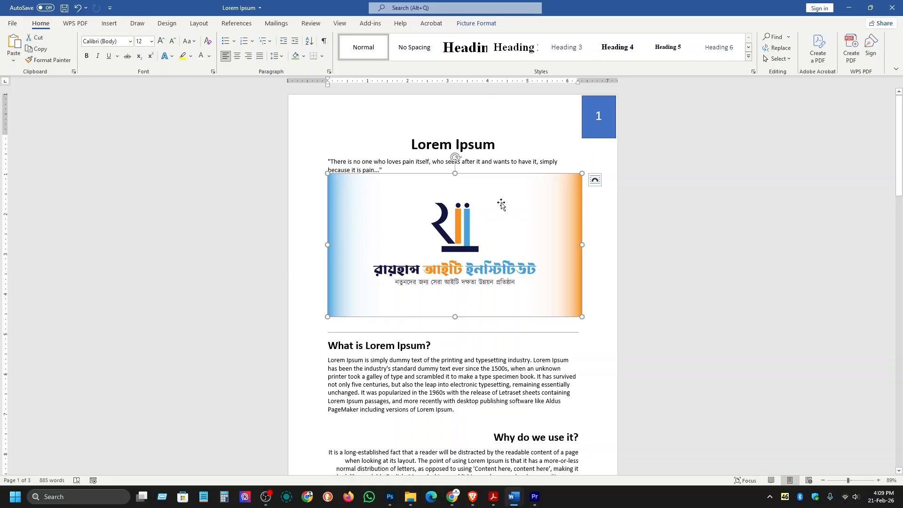
pyautogui.click(471, 26)
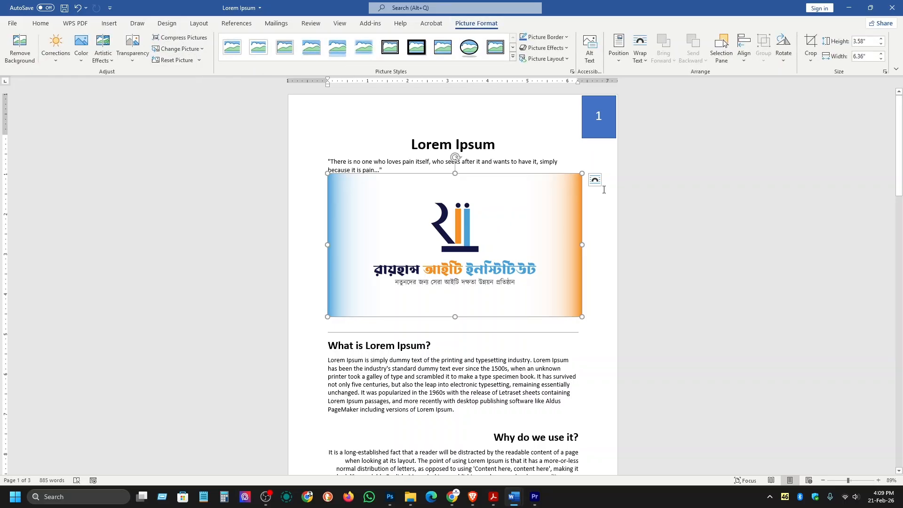
pyautogui.click(55, 44)
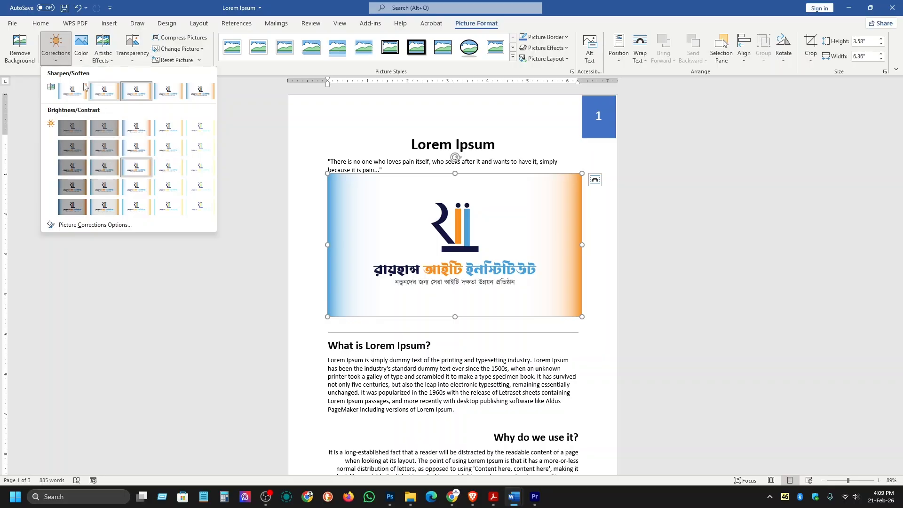
pyautogui.click(81, 51)
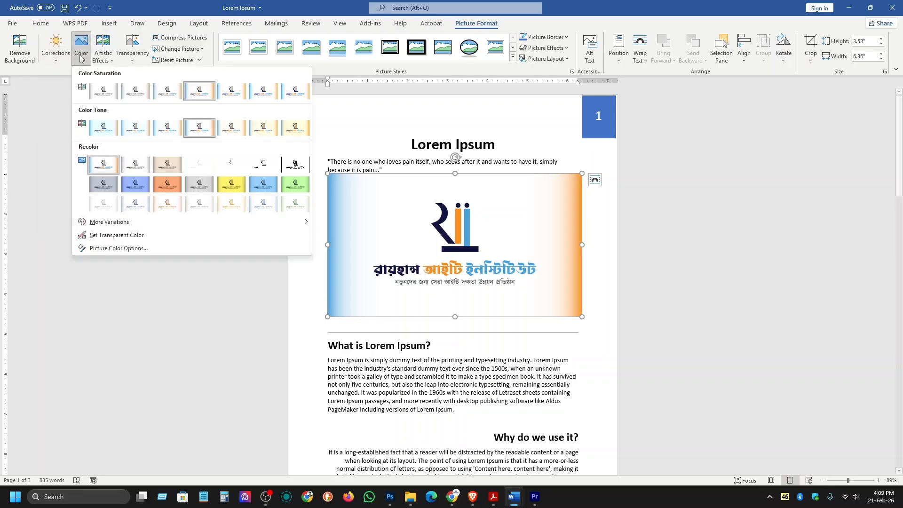
pyautogui.click(134, 52)
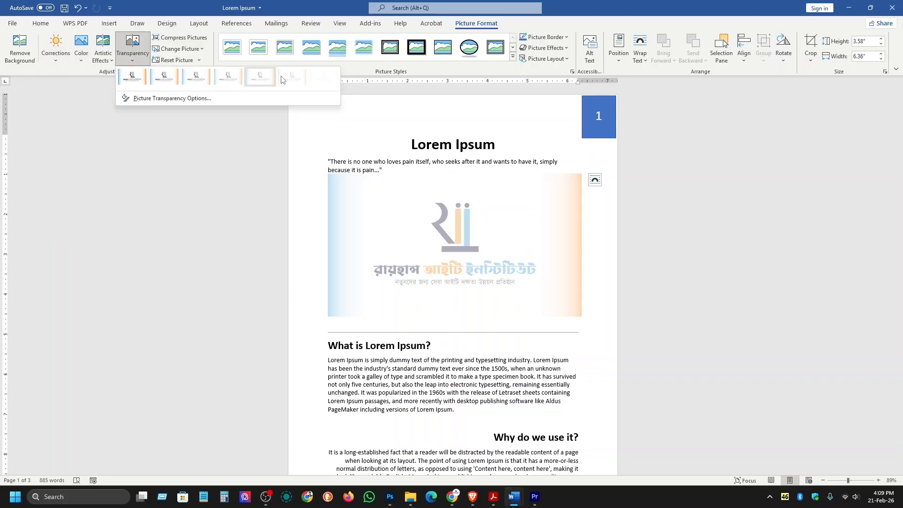
pyautogui.click(221, 34)
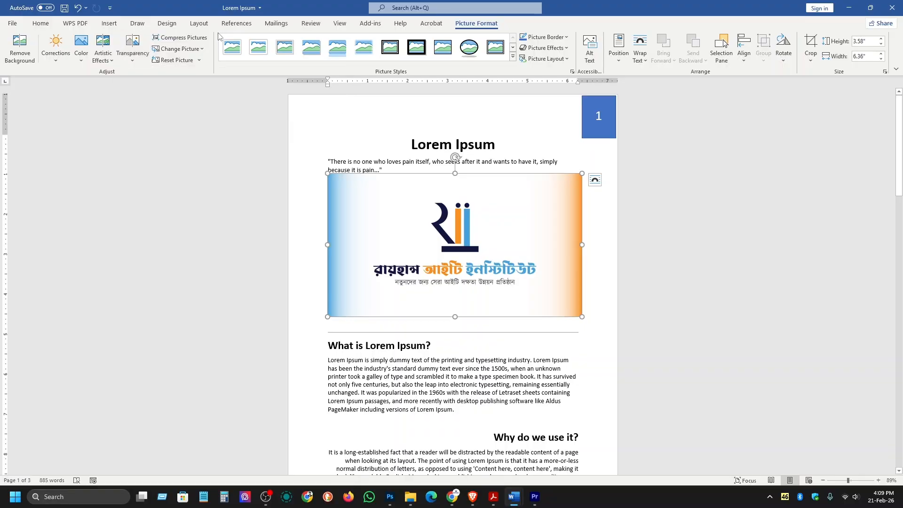
pyautogui.click(512, 57)
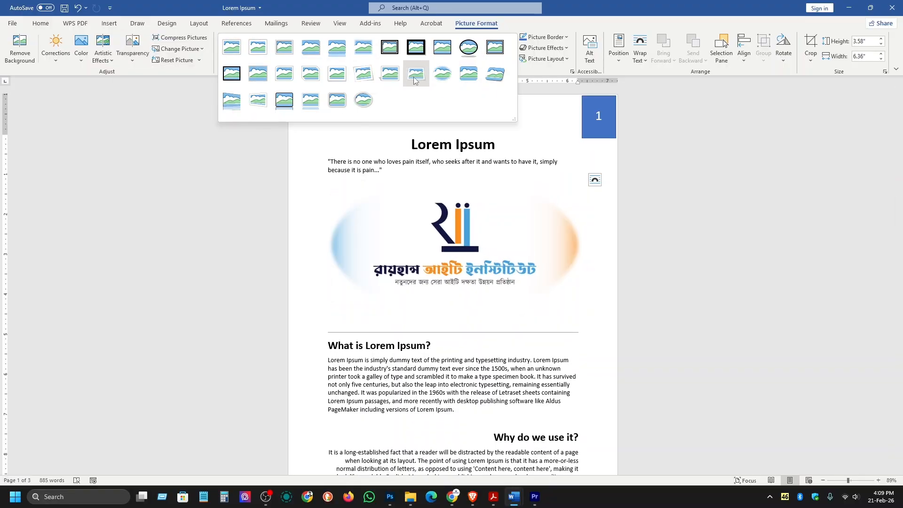
pyautogui.click(552, 73)
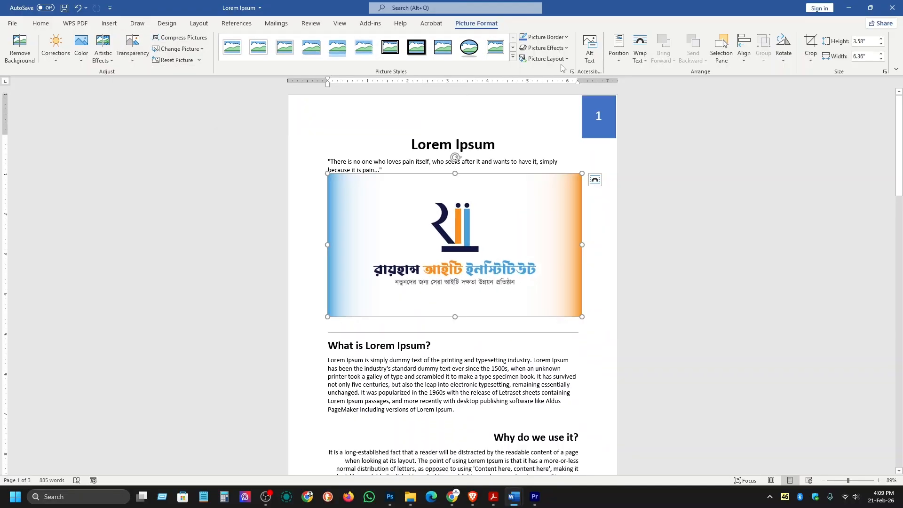
pyautogui.click(545, 37)
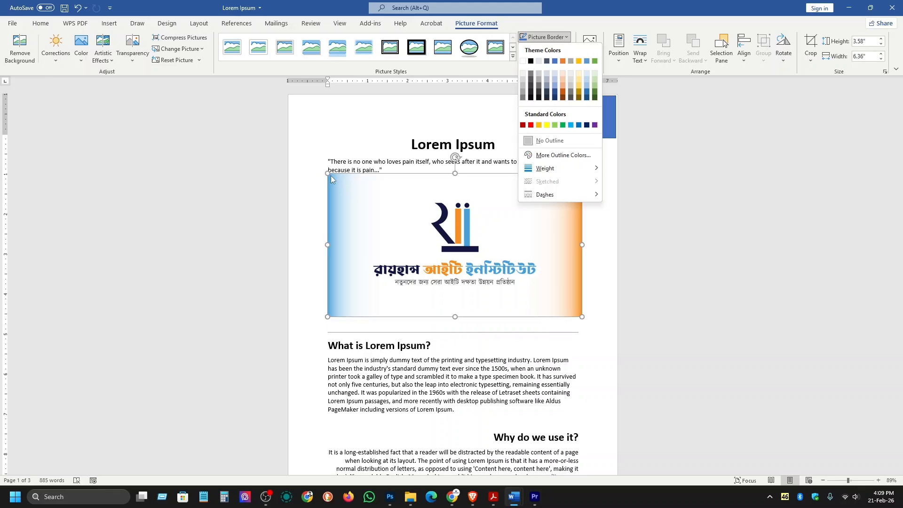
pyautogui.click(573, 32)
# Step: Apply the outer shadow offset to the bottom left to the inserted picture
pyautogui.click(545, 47)
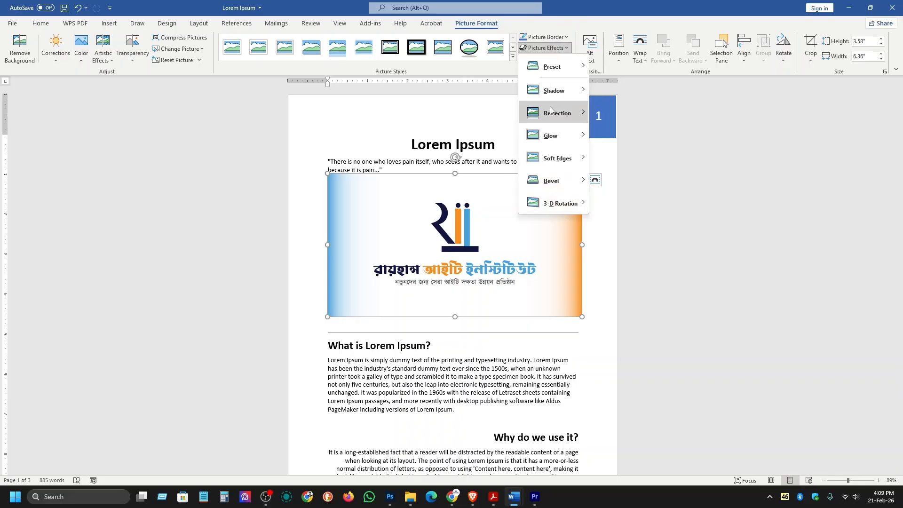
pyautogui.moveTo(555, 112)
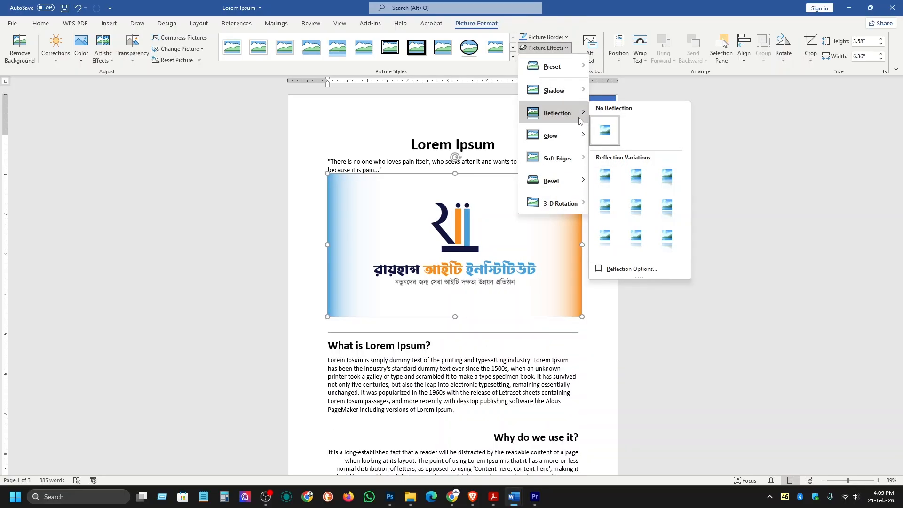
pyautogui.moveTo(565, 90)
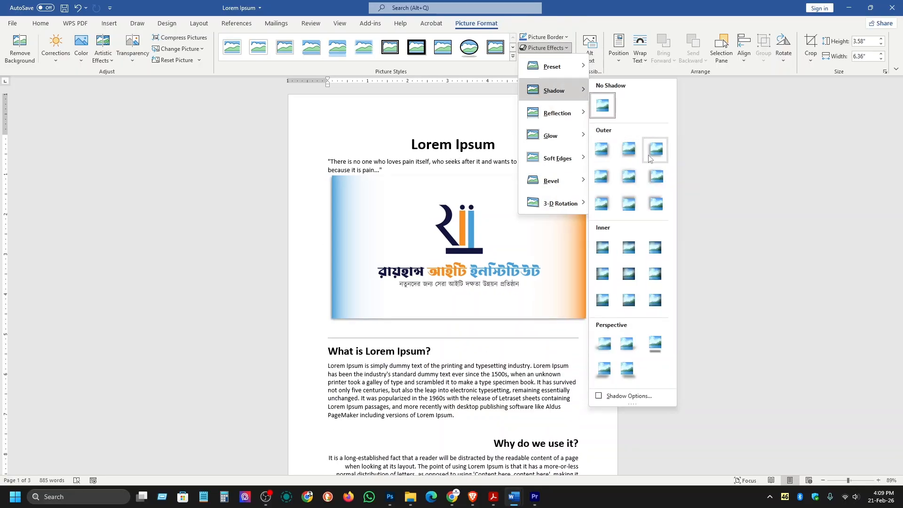
pyautogui.click(649, 159)
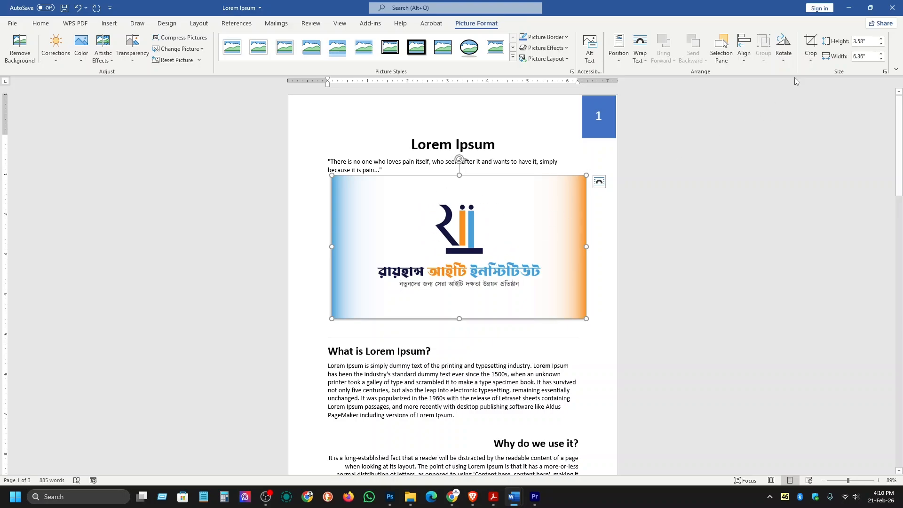
# Step: Crop the inserted picture down to the logo emblem, about 1.53" high and 1.54" wide
pyautogui.click(810, 45)
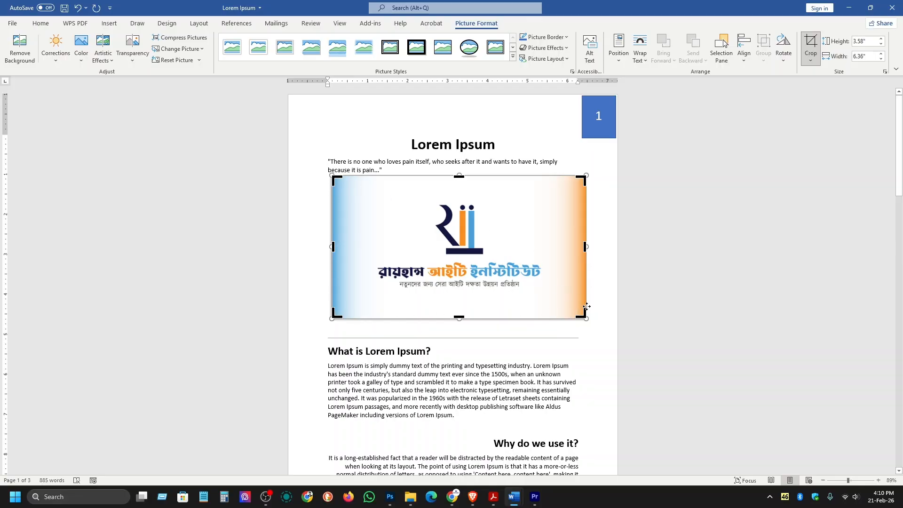
pyautogui.moveTo(581, 313); pyautogui.dragTo(489, 256)
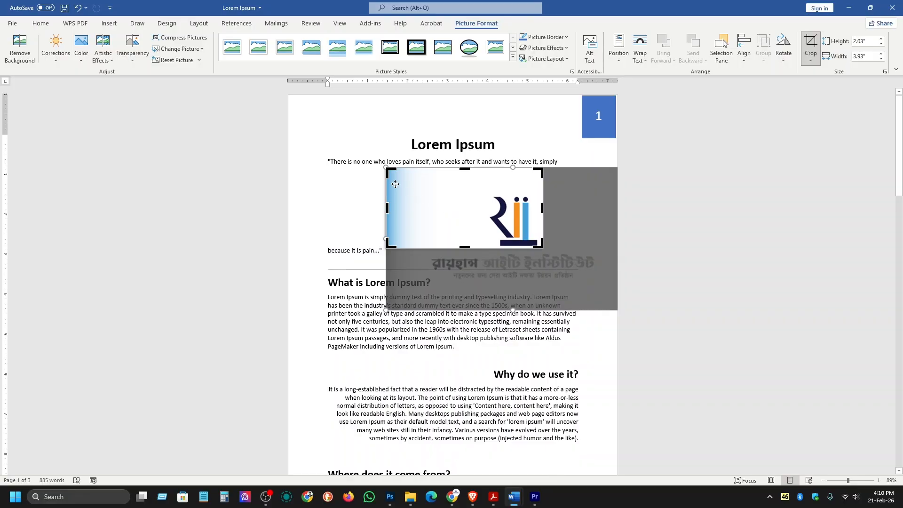
pyautogui.moveTo(388, 170); pyautogui.dragTo(481, 186)
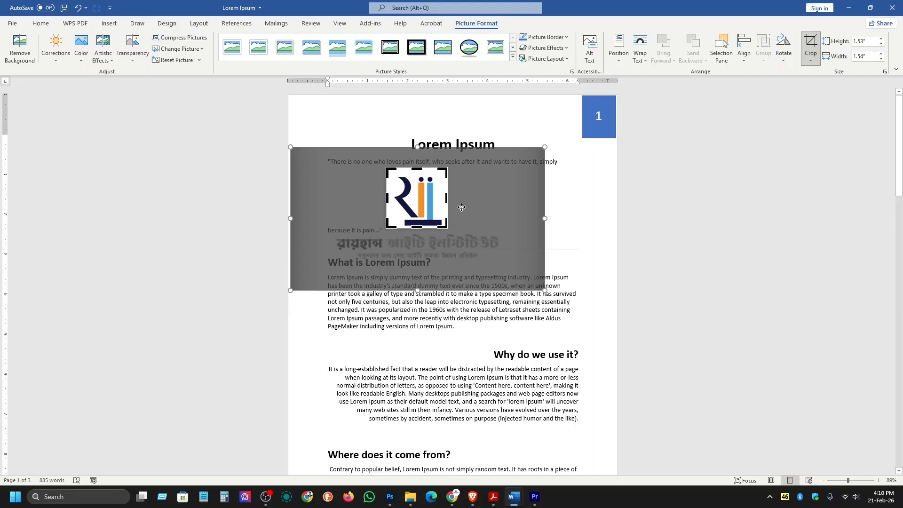
pyautogui.click(561, 202)
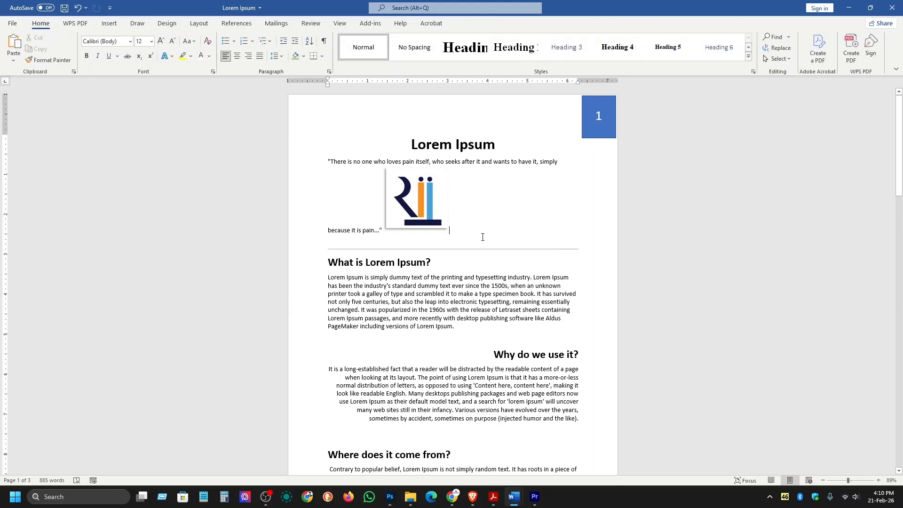
pyautogui.click(429, 217)
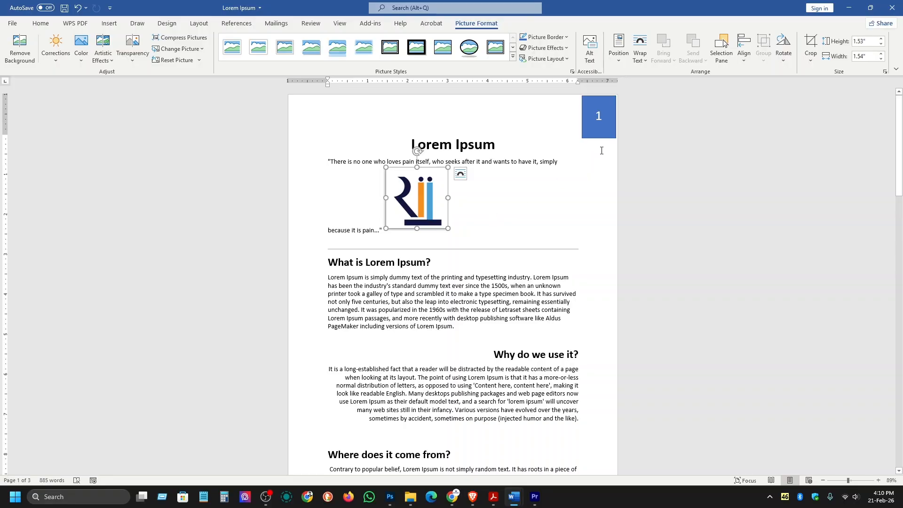
# Step: Move the cropped picture into the middle of the paragraph under "What is Lorem Ipsum?"
pyautogui.click(501, 191)
pyautogui.click(424, 202)
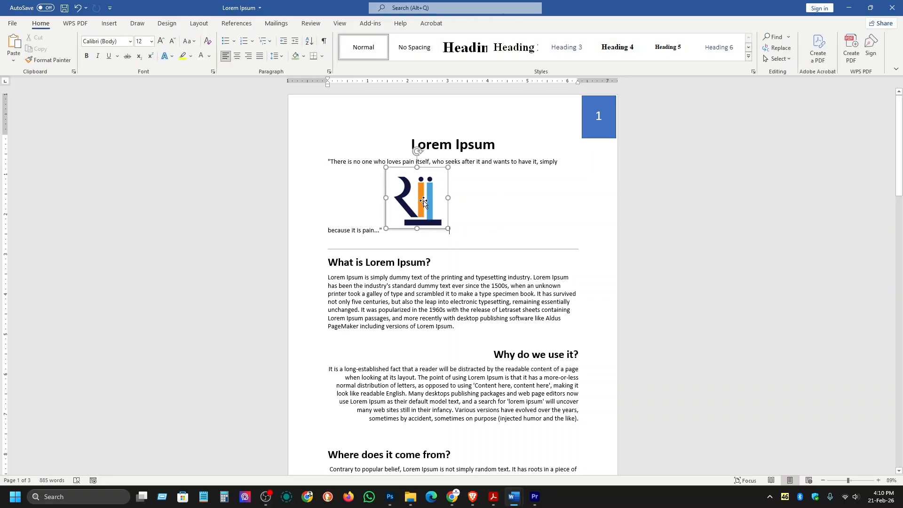
pyautogui.moveTo(423, 201); pyautogui.dragTo(574, 239)
pyautogui.moveTo(354, 214); pyautogui.dragTo(398, 358)
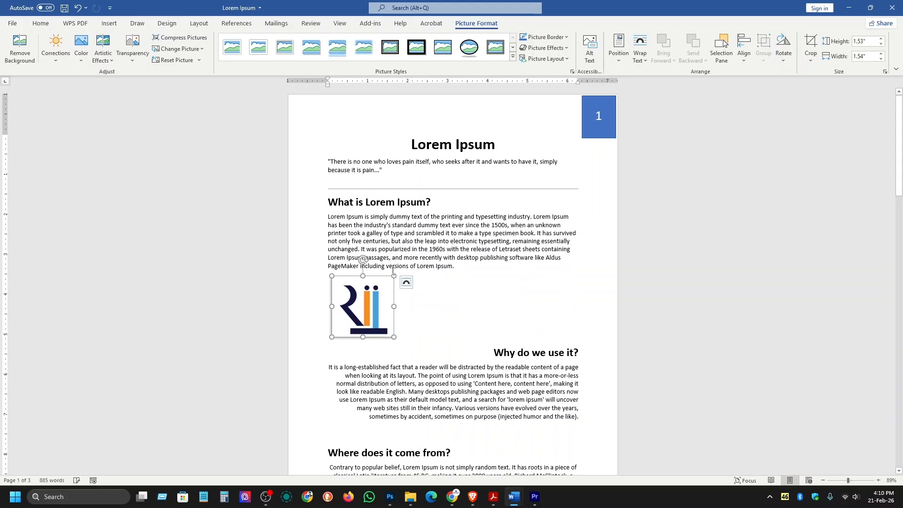
pyautogui.moveTo(374, 322); pyautogui.dragTo(449, 264)
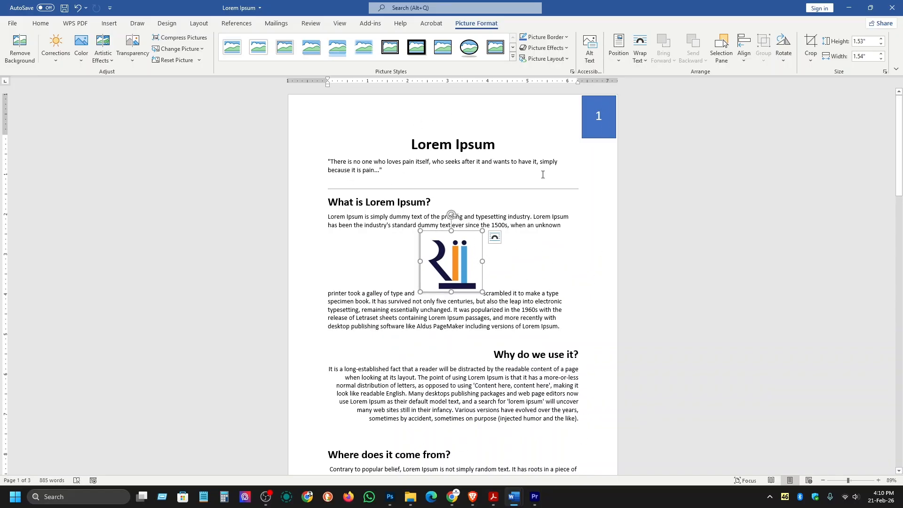
pyautogui.click(634, 132)
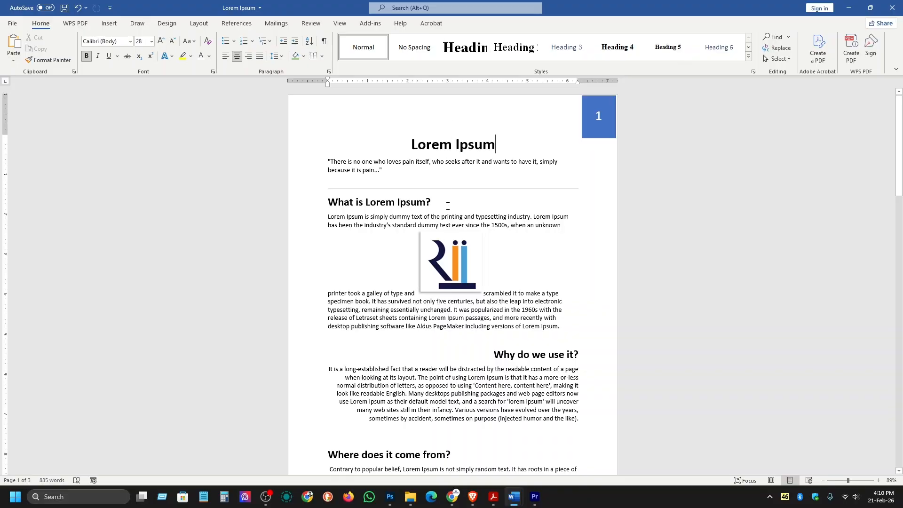
# Step: Set the picture's text wrapping to In Front of Text and move it up over the end of the horizontal line
pyautogui.click(450, 271)
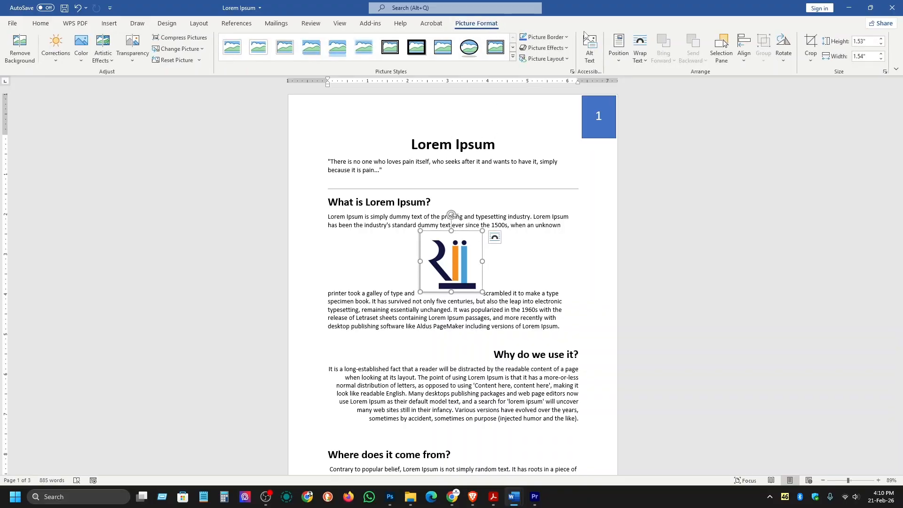
pyautogui.click(641, 57)
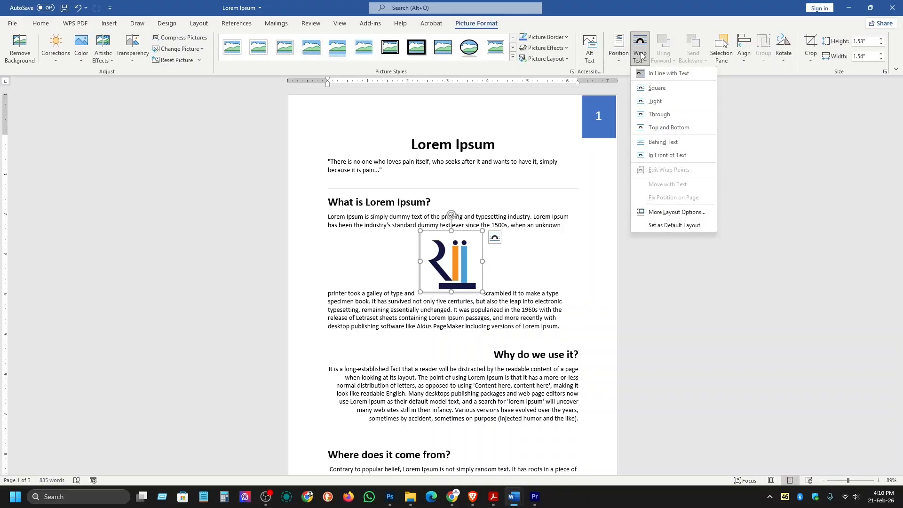
pyautogui.rightClick(464, 250)
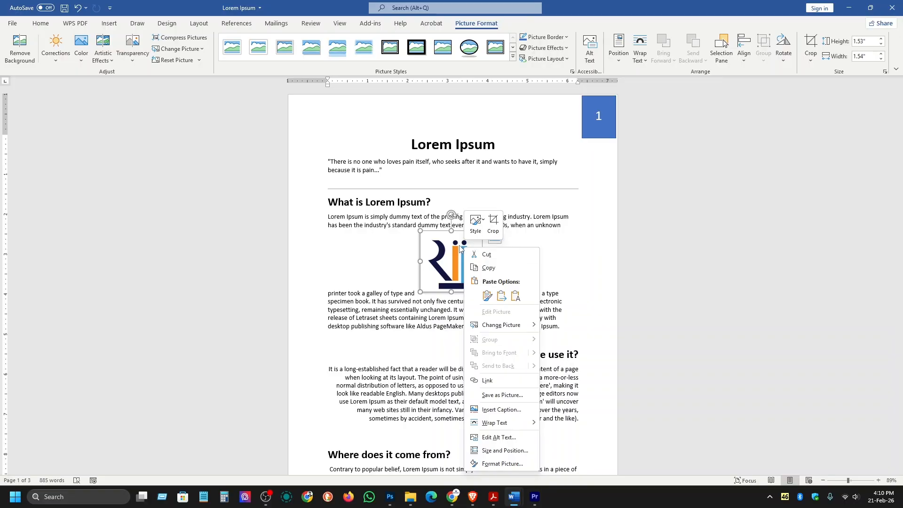
pyautogui.moveTo(482, 421)
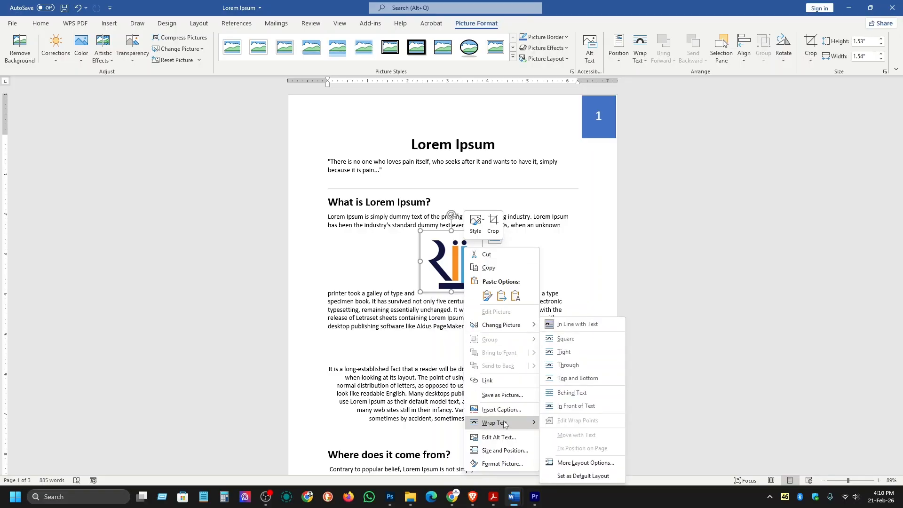
pyautogui.click(578, 407)
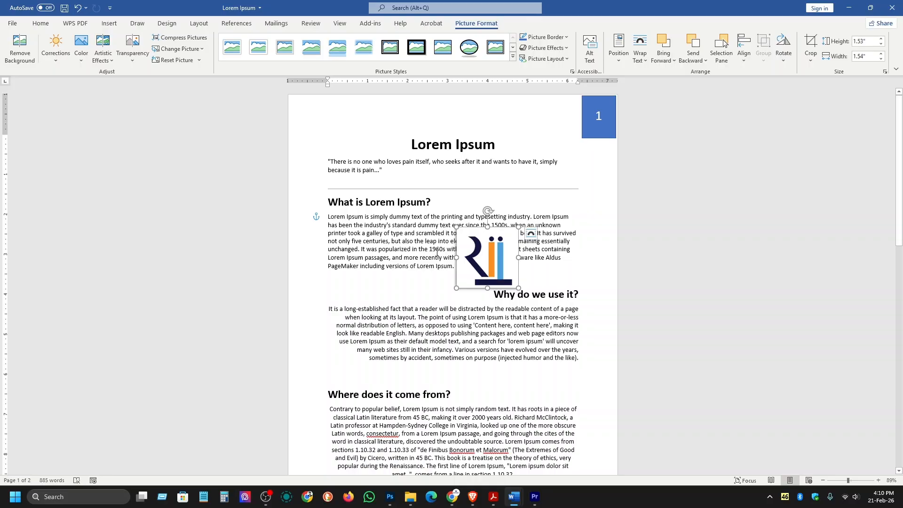
pyautogui.moveTo(471, 266); pyautogui.dragTo(522, 198)
# Step: Try Tight wrapping on the picture, set it to Behind Text and move it behind the "What is Lorem Ipsum?" paragraph
pyautogui.rightClick(522, 198)
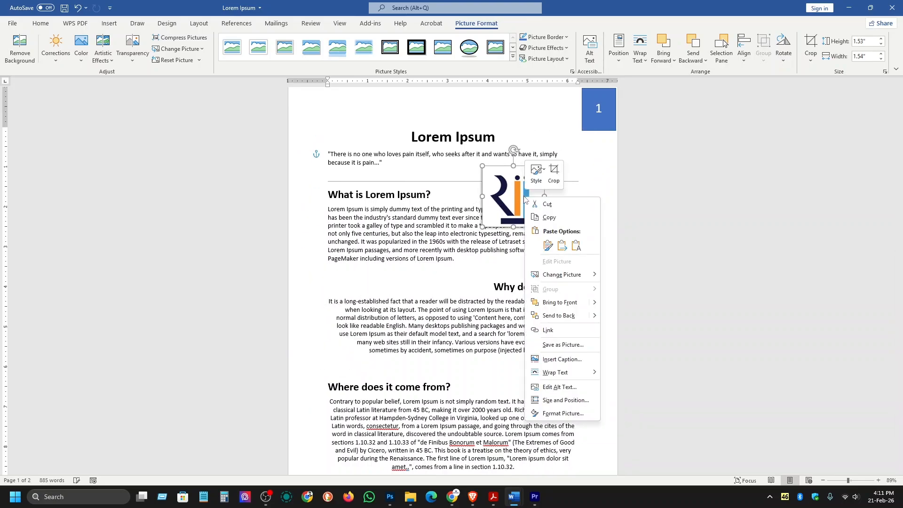
pyautogui.moveTo(549, 373)
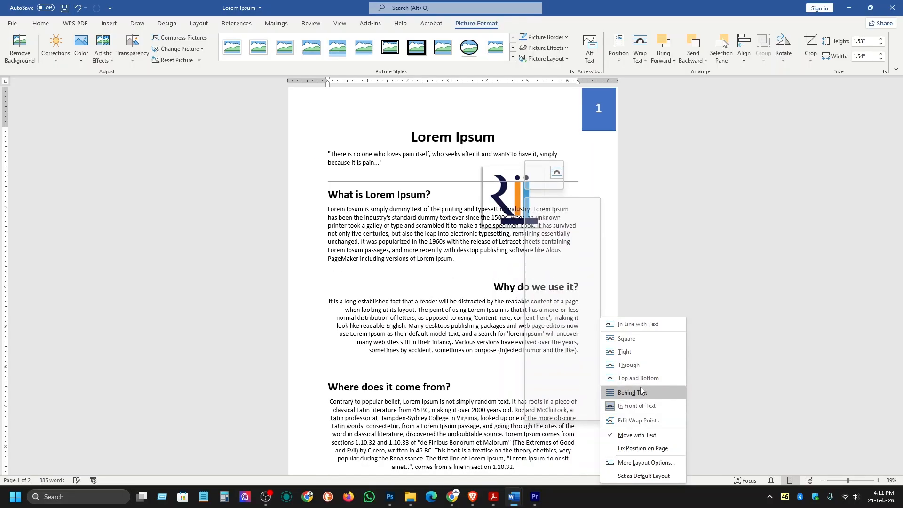
pyautogui.click(643, 352)
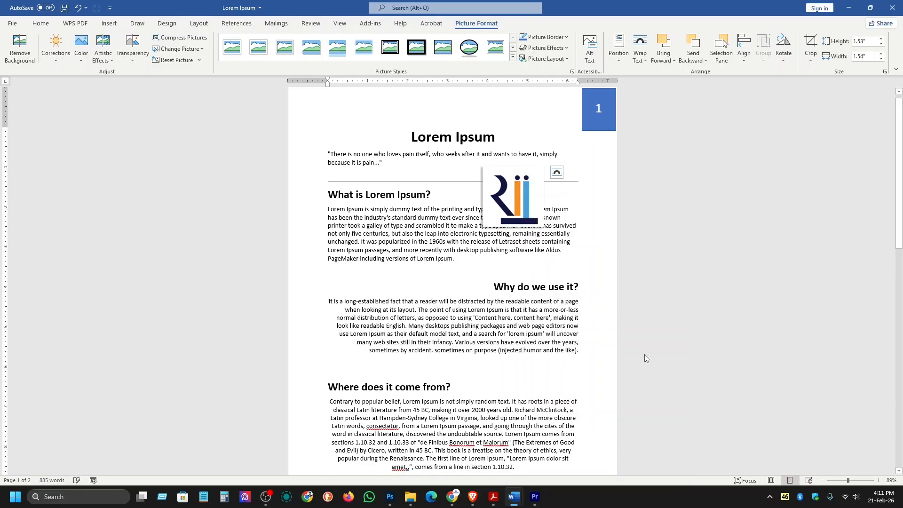
pyautogui.rightClick(526, 210)
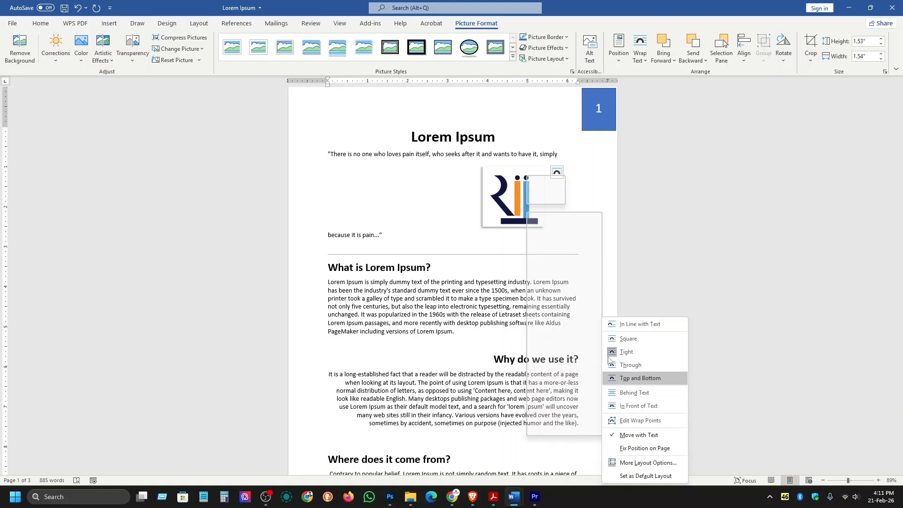
pyautogui.click(626, 392)
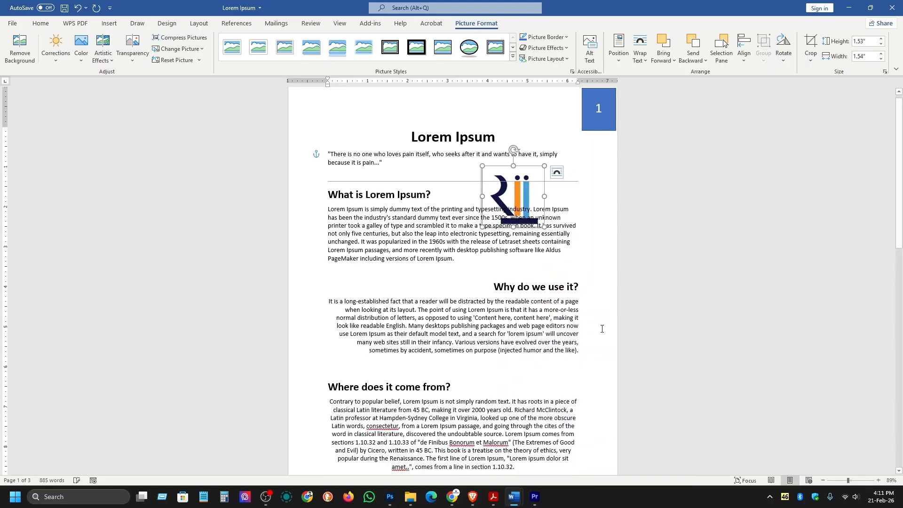
pyautogui.moveTo(526, 169); pyautogui.dragTo(473, 203)
# Step: Enlarge the picture to about 2.56" high and 2.58" wide and move it to the page's upper right margin
pyautogui.click(141, 61)
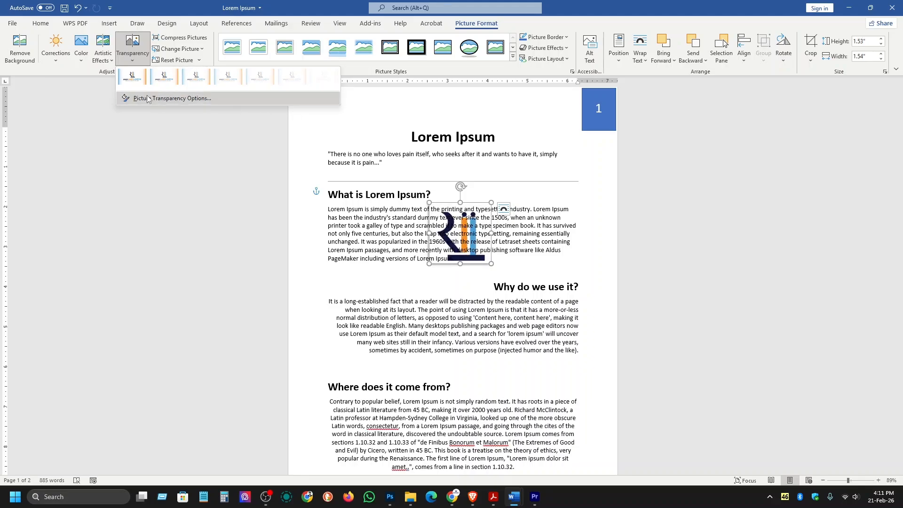
pyautogui.click(81, 77)
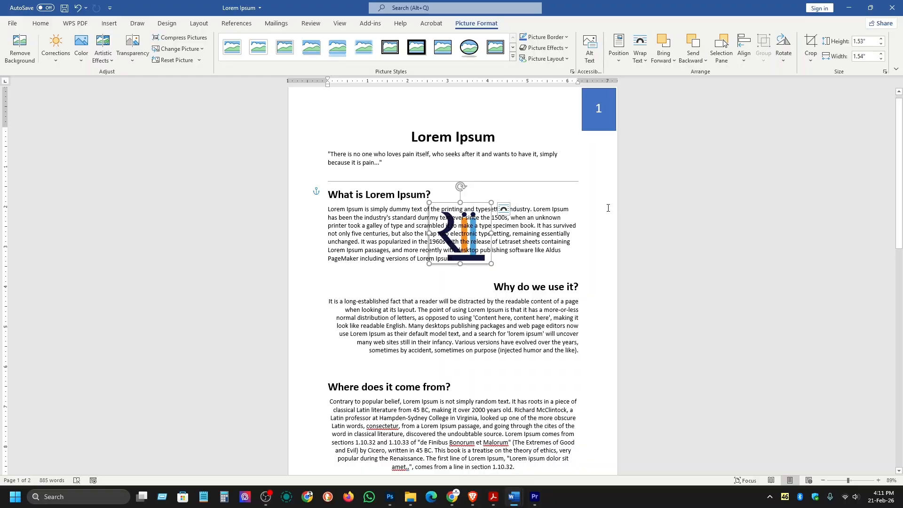
pyautogui.moveTo(488, 264); pyautogui.dragTo(580, 217)
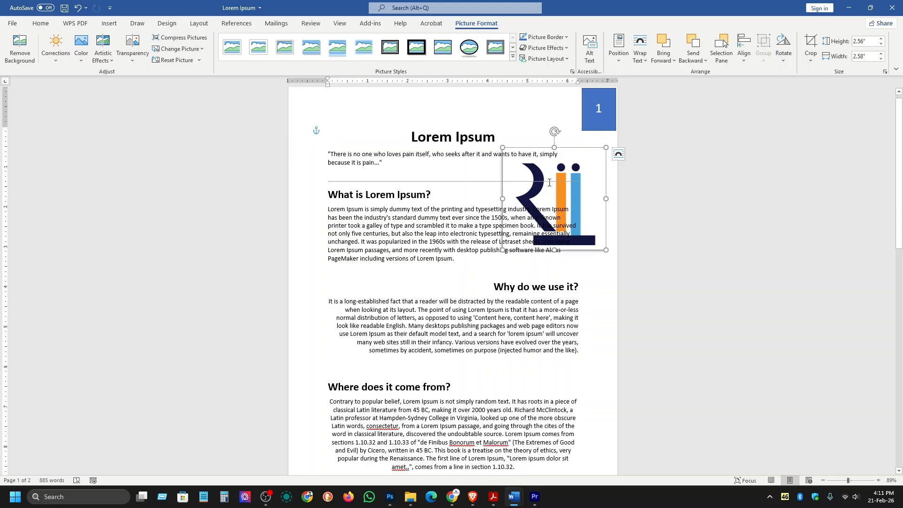
# Step: Preview the 90° rotation options for the picture and rotate it freely so that it tilts clockwise
pyautogui.click(789, 46)
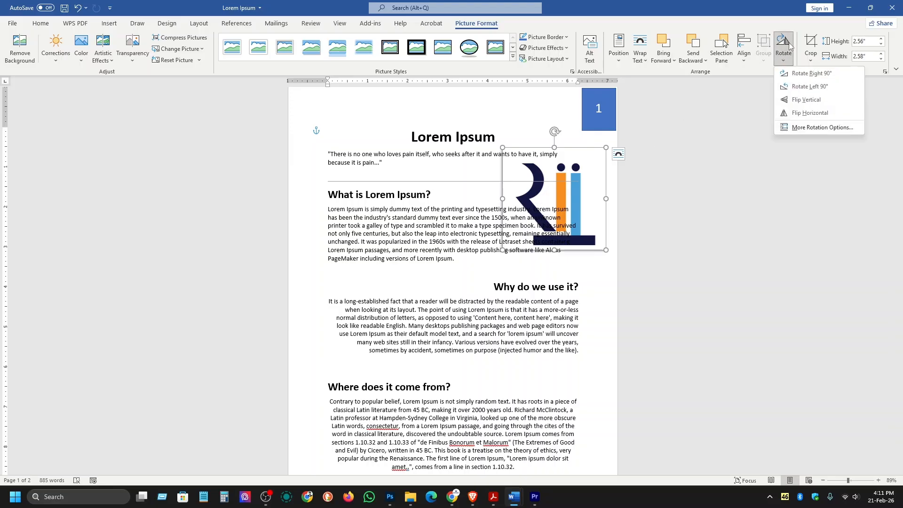
pyautogui.click(814, 73)
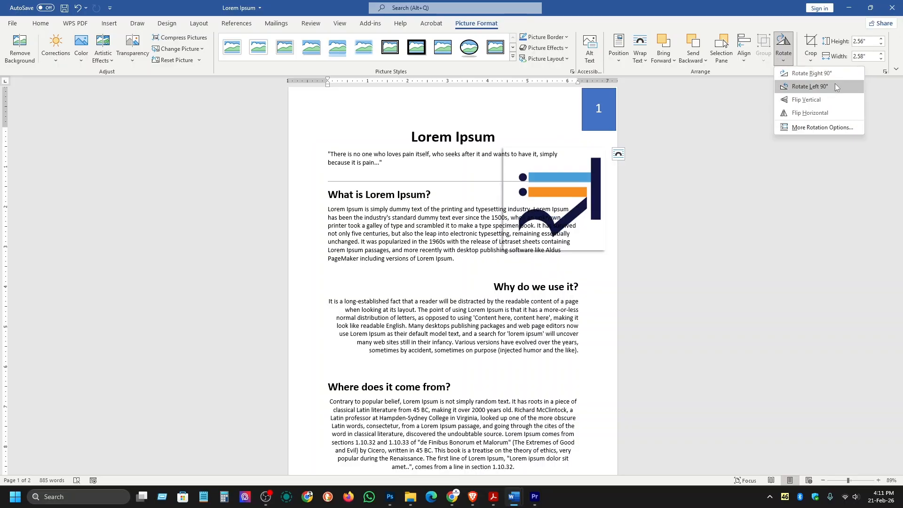
pyautogui.click(752, 70)
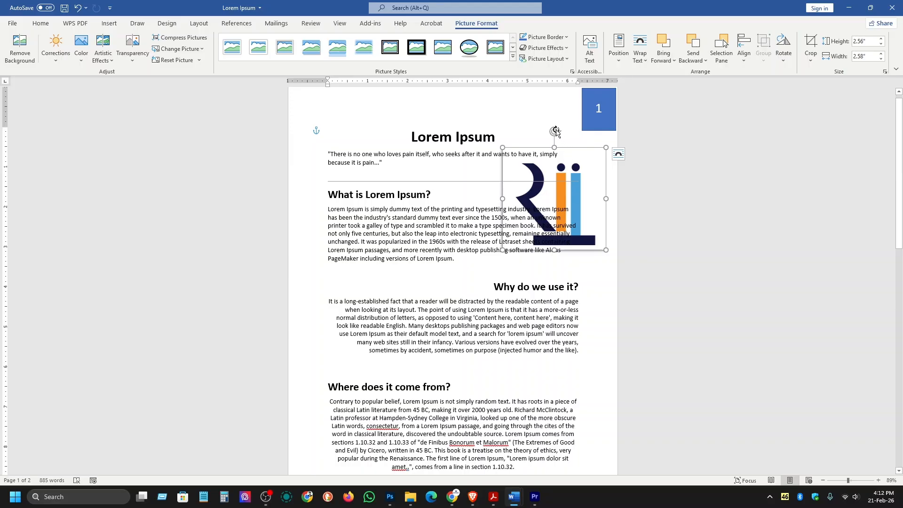
pyautogui.moveTo(557, 132)
pyautogui.mouseDown()
pyautogui.moveTo(518, 142)
pyautogui.moveTo(583, 133)
pyautogui.moveTo(566, 127)
pyautogui.moveTo(512, 147)
pyautogui.moveTo(561, 118)
pyautogui.moveTo(579, 126)
pyautogui.moveTo(571, 133)
pyautogui.mouseUp()
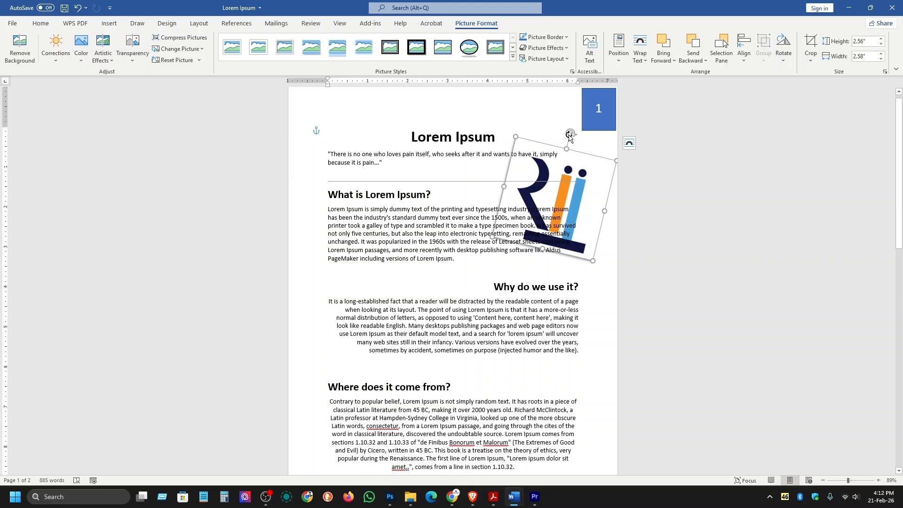
pyautogui.moveTo(569, 136); pyautogui.dragTo(600, 123)
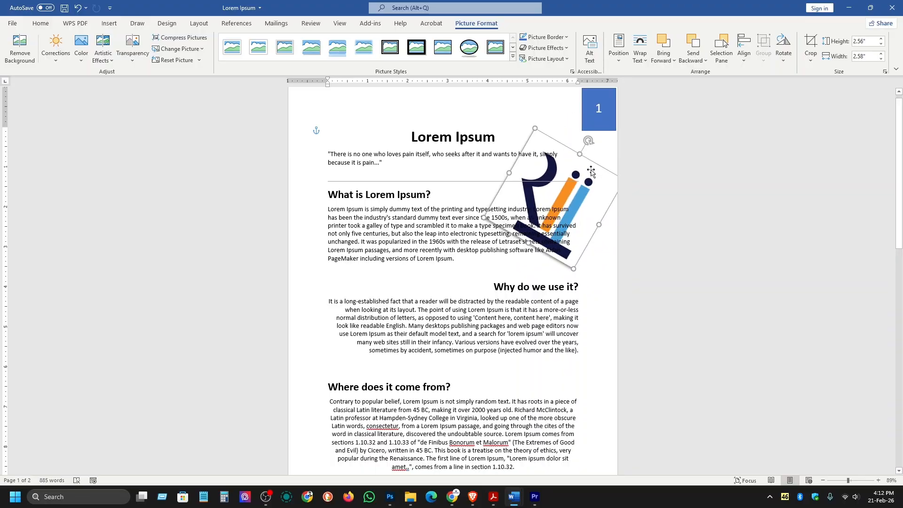
# Step: Move the tilted picture around the page and remove it from the document
pyautogui.moveTo(591, 172); pyautogui.dragTo(547, 265)
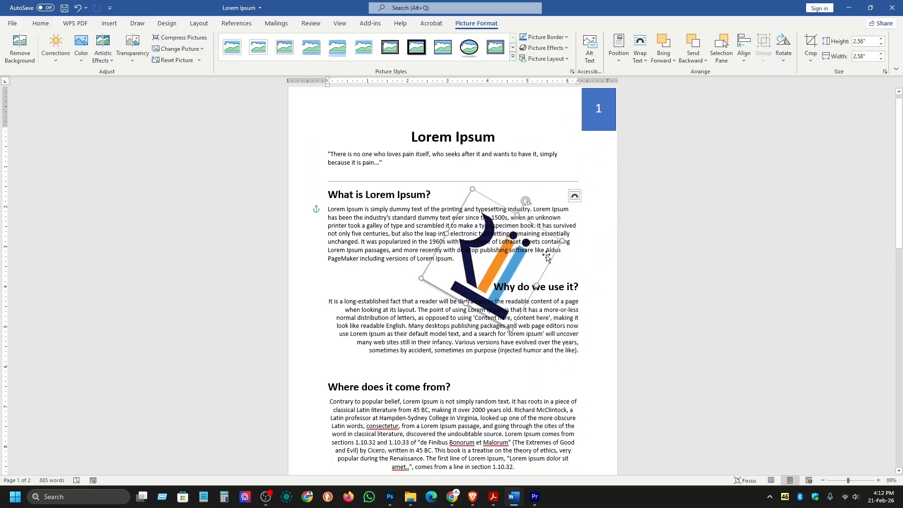
pyautogui.hotkey('ctrl', 'z')
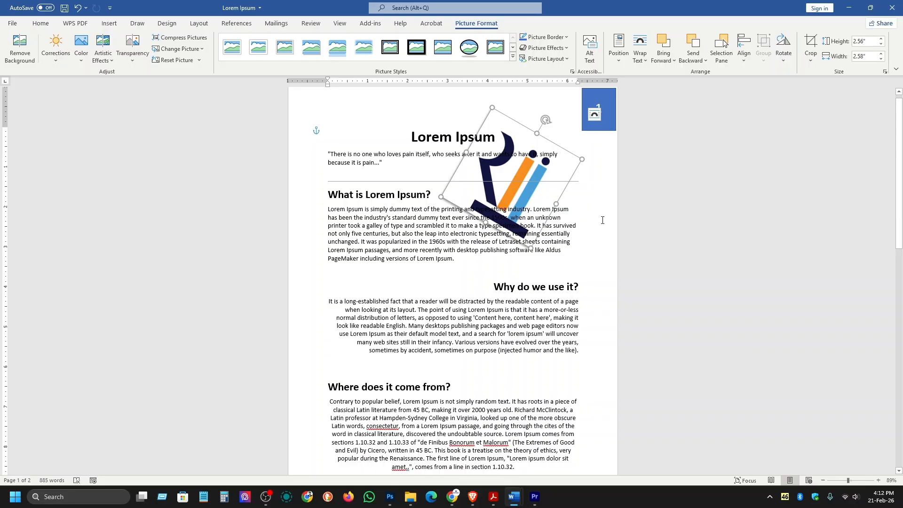
pyautogui.click(603, 220)
pyautogui.click(545, 163)
pyautogui.hotkey('ctrl', 'z')
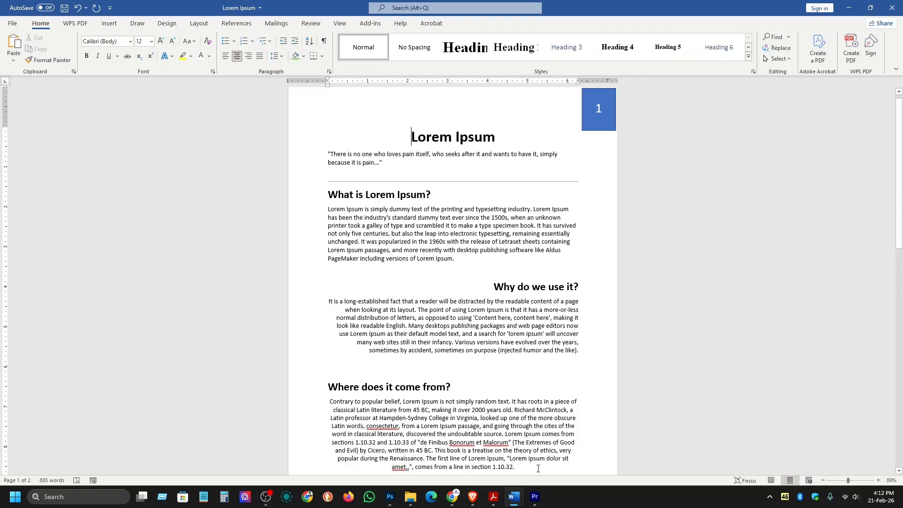
# Step: Switch to the course module PDF in Acrobat and select the topic "SHAPE, (SHAPE FORMAT)" under Class 4
pyautogui.hotkey('alt', 'Tab')
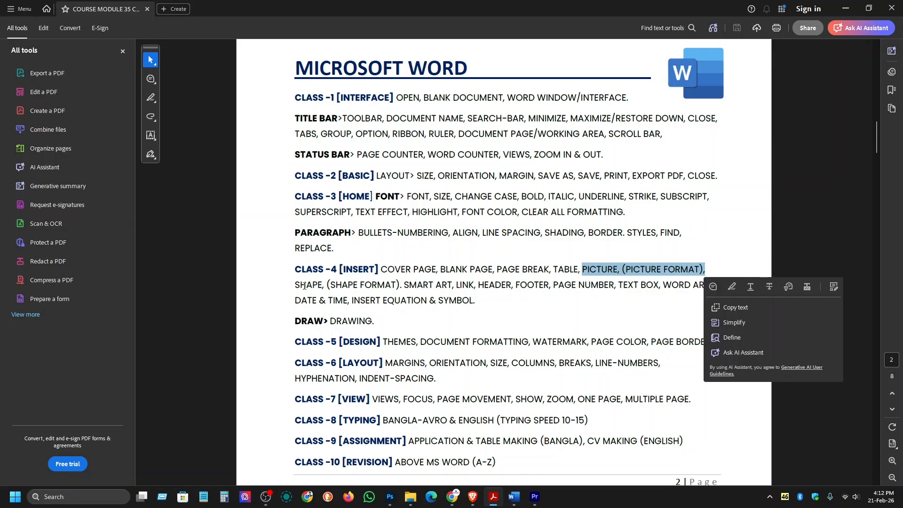
pyautogui.moveTo(295, 285); pyautogui.dragTo(402, 285)
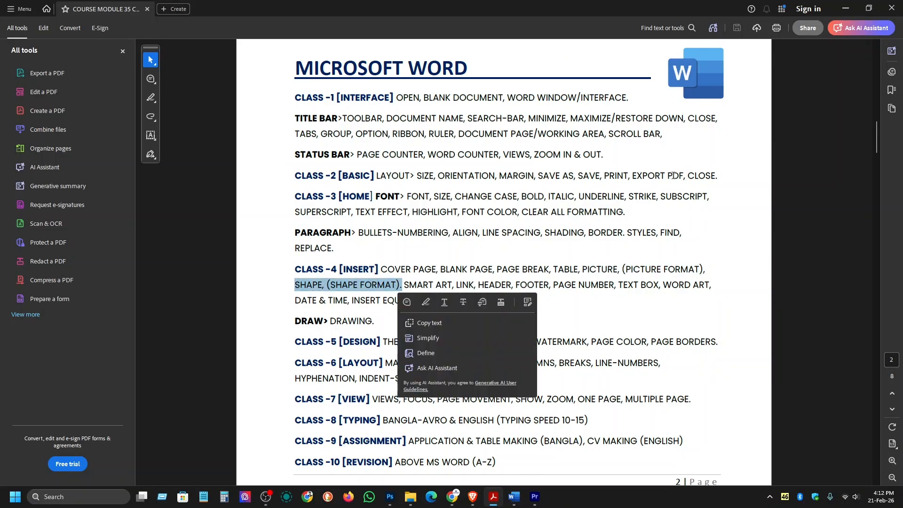
# Step: Return to the Lorem Ipsum document in Word and insert a blank page before the title
pyautogui.hotkey('alt', 'Tab')
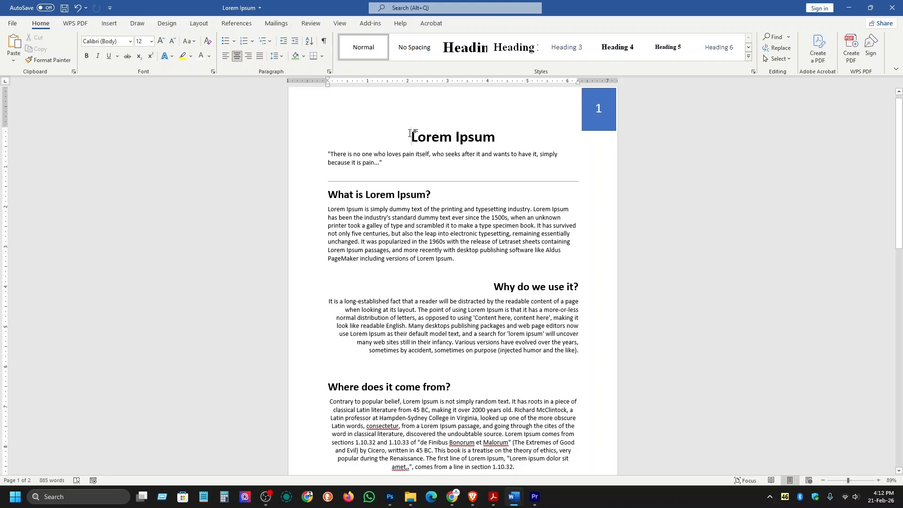
pyautogui.click(109, 23)
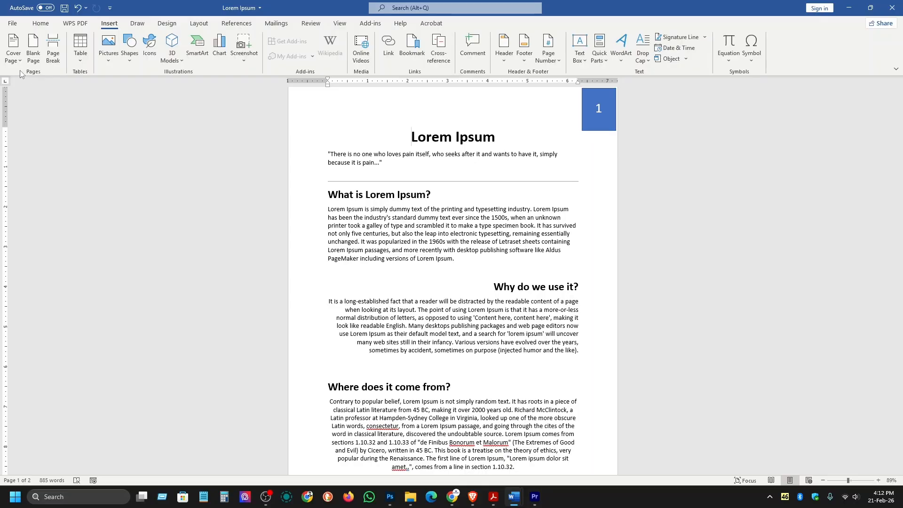
pyautogui.click(33, 47)
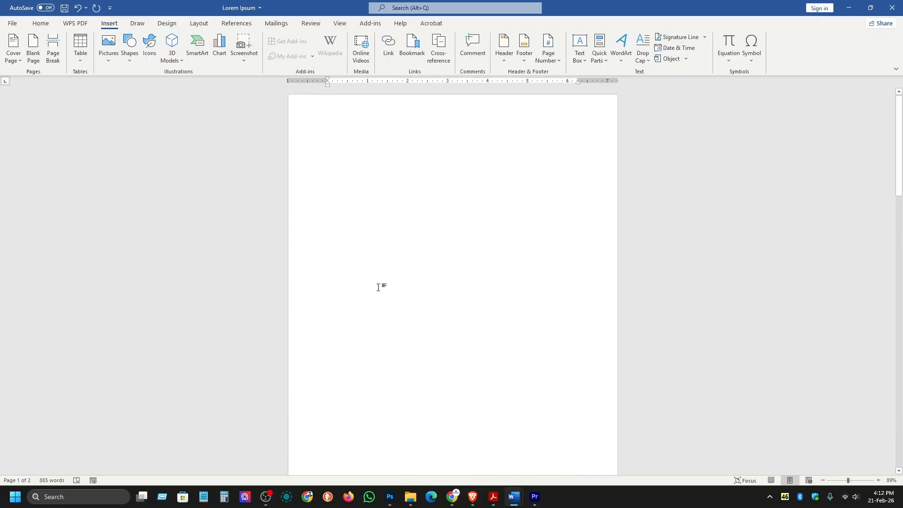
# Step: Draw a rectangle about 6.25" wide and 3.06" high across the upper part of the blank first page
pyautogui.click(317, 121)
pyautogui.click(353, 128)
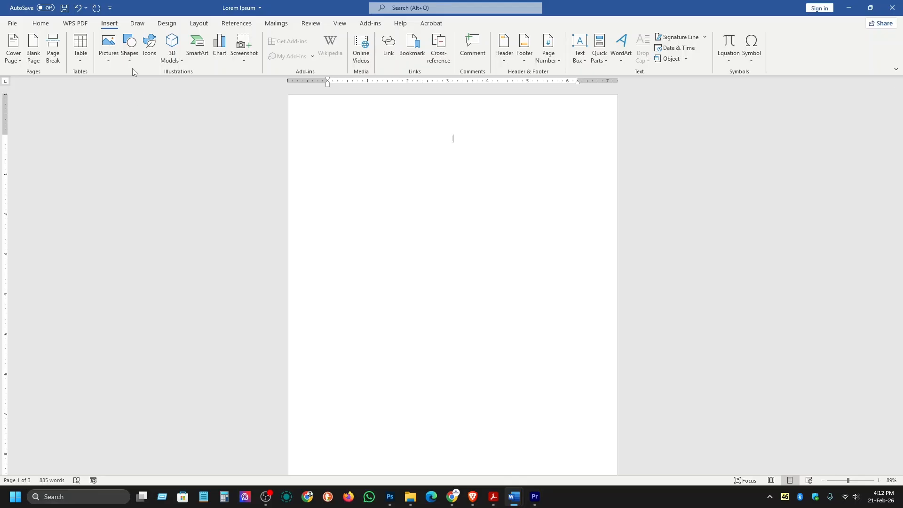
pyautogui.click(129, 46)
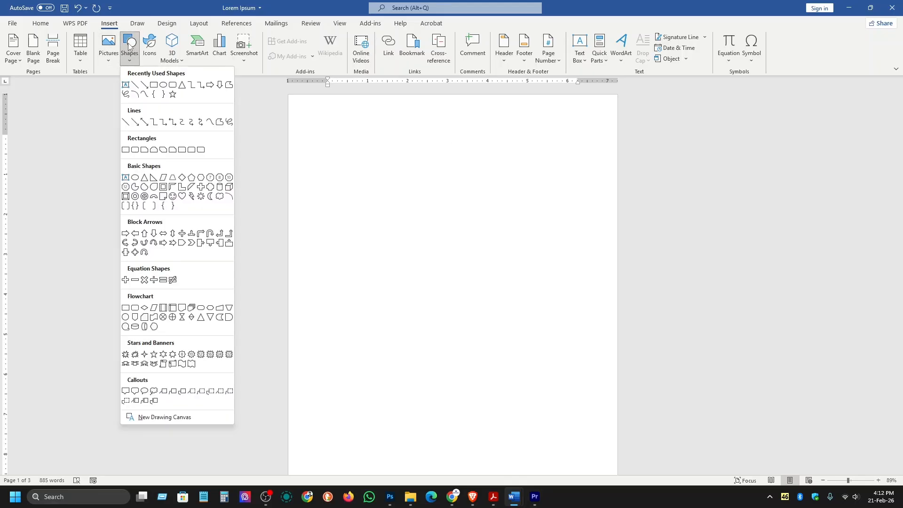
pyautogui.click(155, 85)
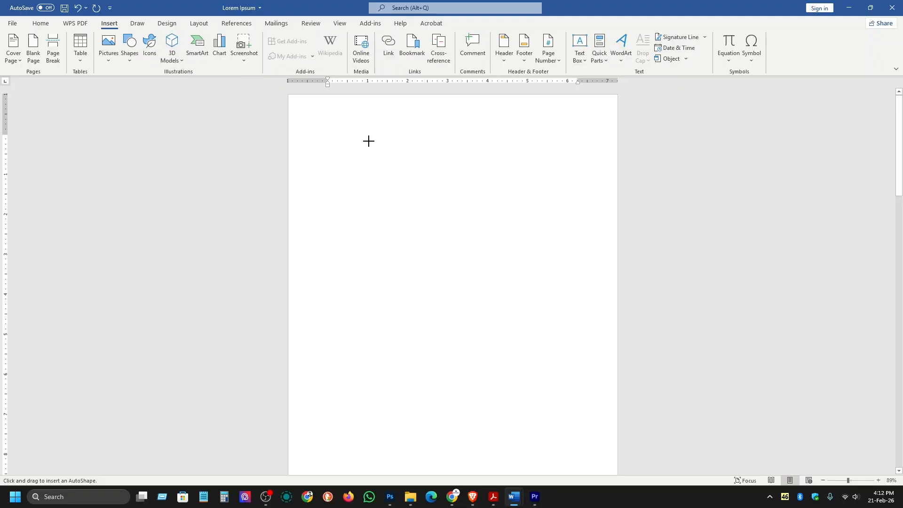
pyautogui.moveTo(324, 126); pyautogui.dragTo(573, 249)
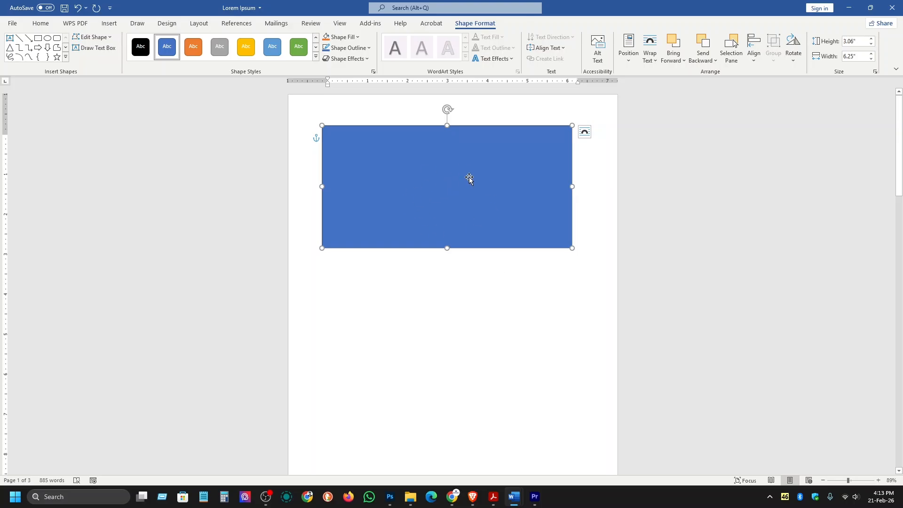
# Step: Switch to the MS WORD notes document and go over the line on a shape's "Fill Color" and "Outline Color"
pyautogui.moveTo(514, 499)
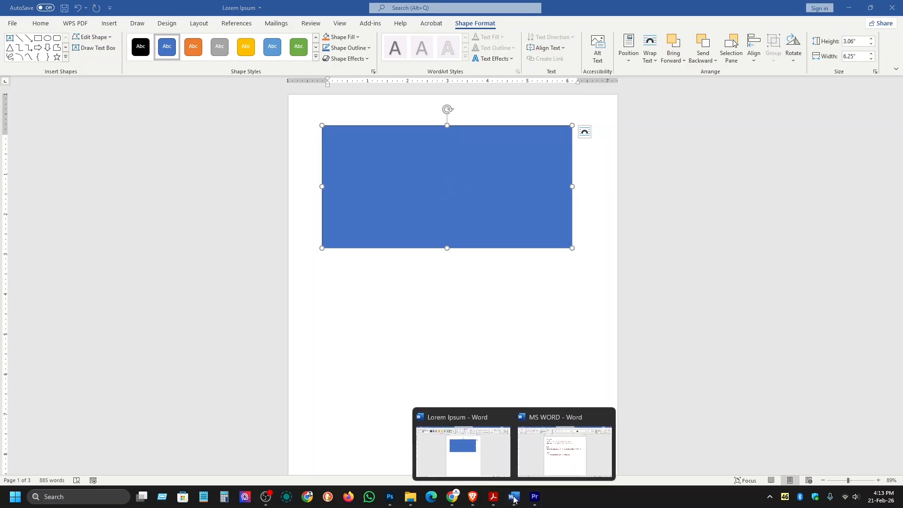
pyautogui.click(565, 445)
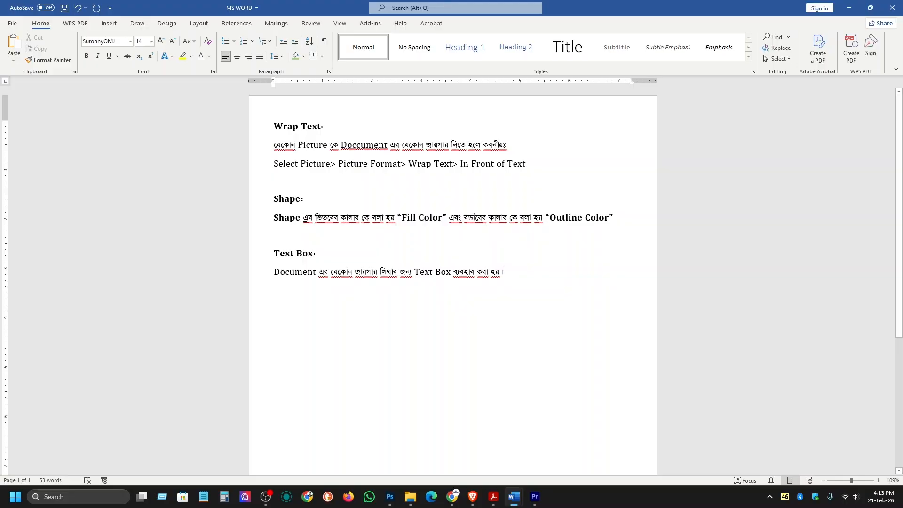
pyautogui.moveTo(305, 218); pyautogui.dragTo(619, 224)
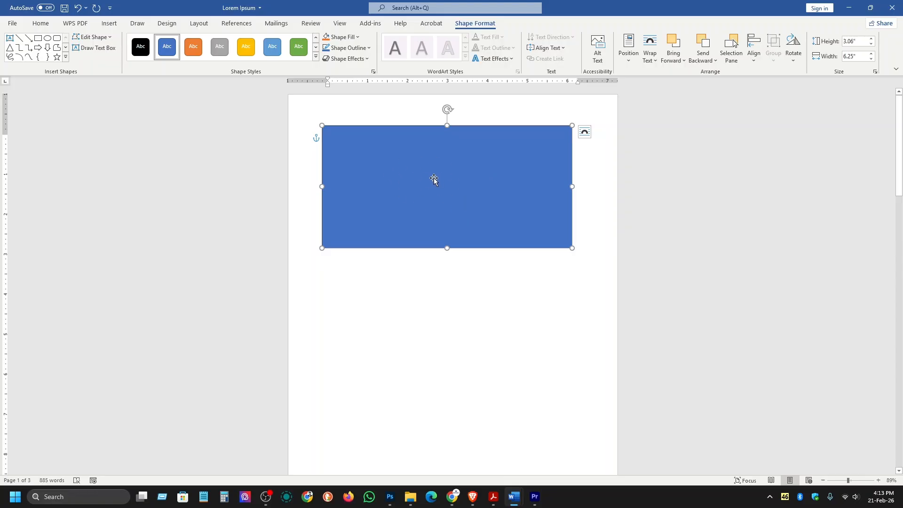
# Step: Back in the Lorem Ipsum document, fill the rectangle with the darkest green theme shade
pyautogui.click(445, 317)
pyautogui.click(462, 189)
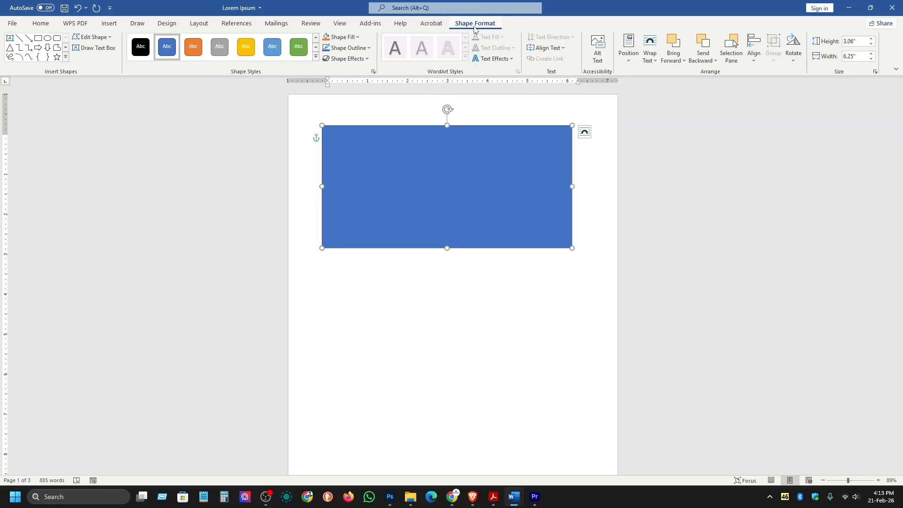
pyautogui.click(354, 37)
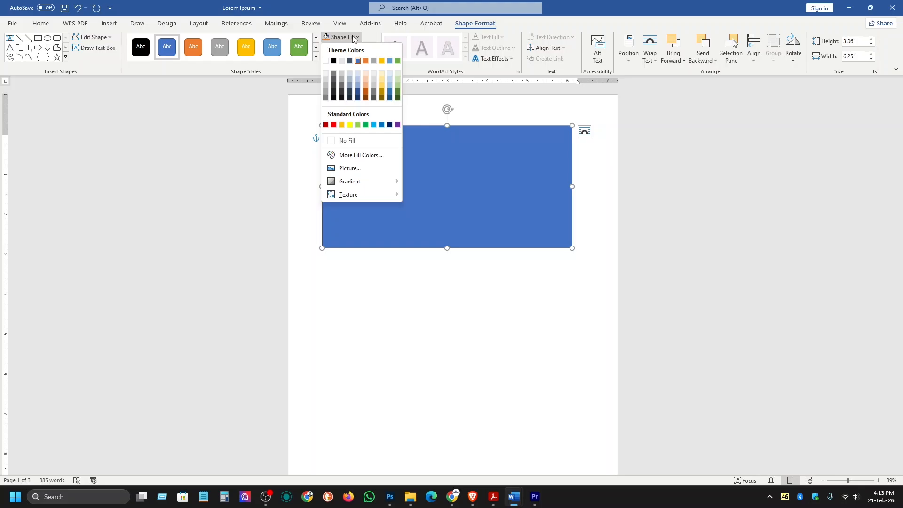
pyautogui.click(398, 97)
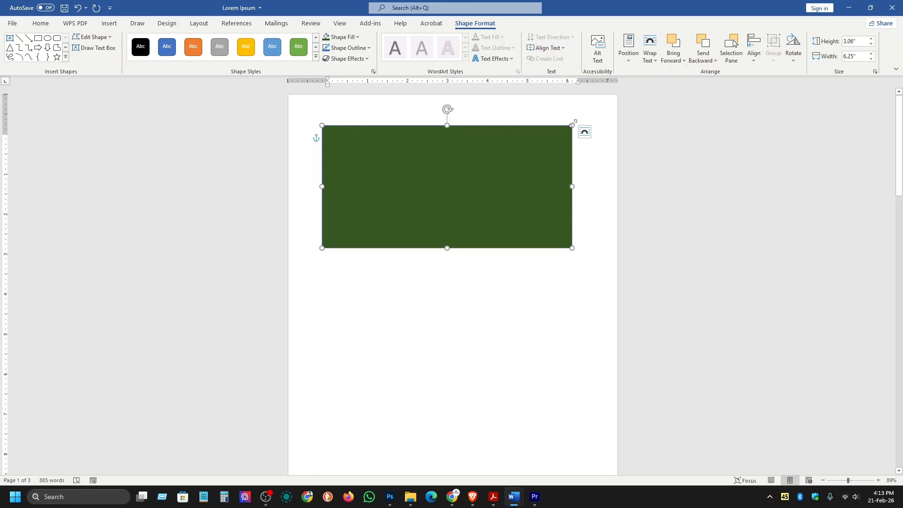
pyautogui.click(555, 317)
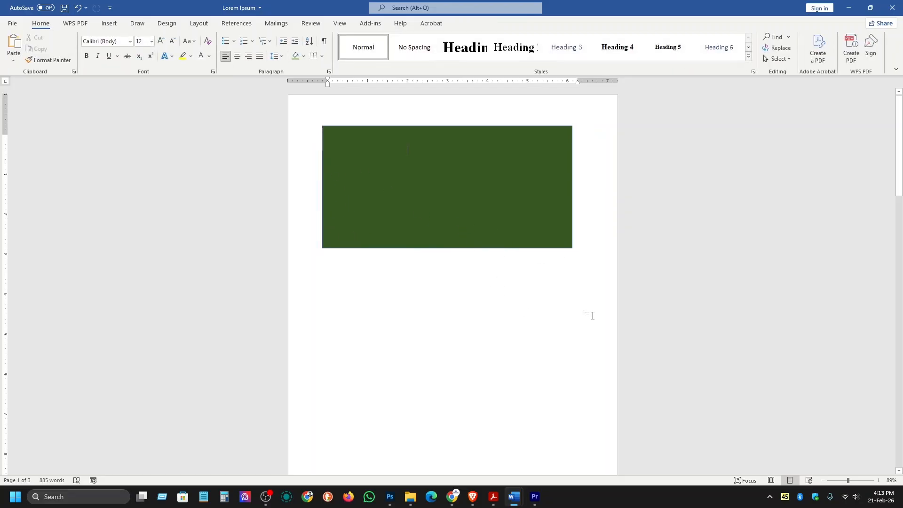
# Step: Examine the rectangle's edge up close and set its shape outline to No Outline
pyautogui.moveTo(850, 481); pyautogui.dragTo(862, 481)
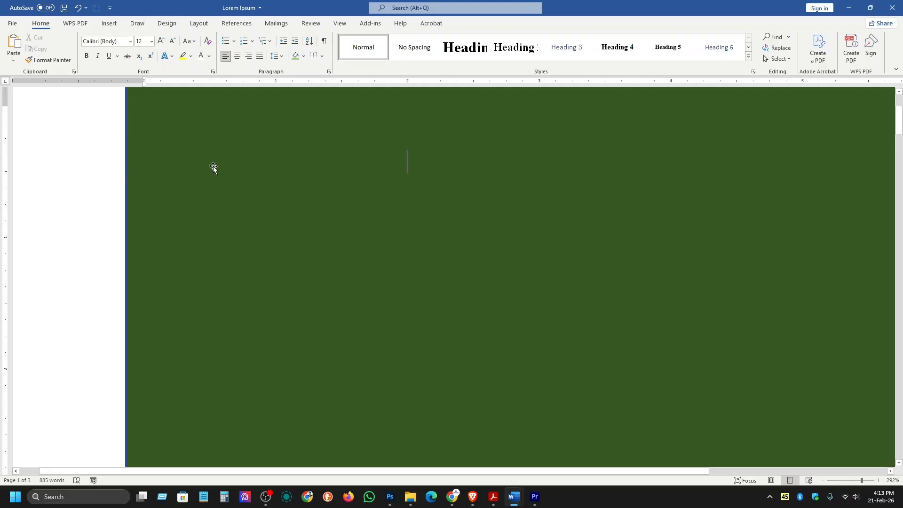
pyautogui.click(300, 199)
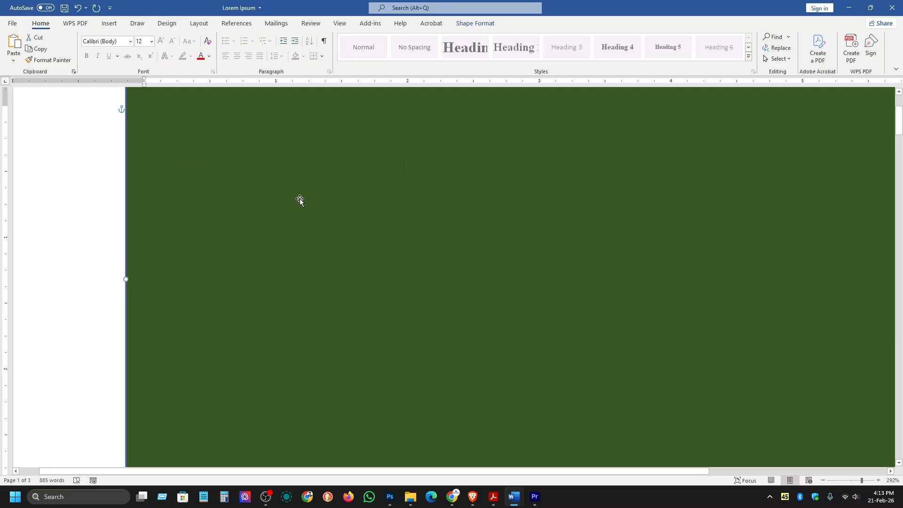
pyautogui.click(475, 23)
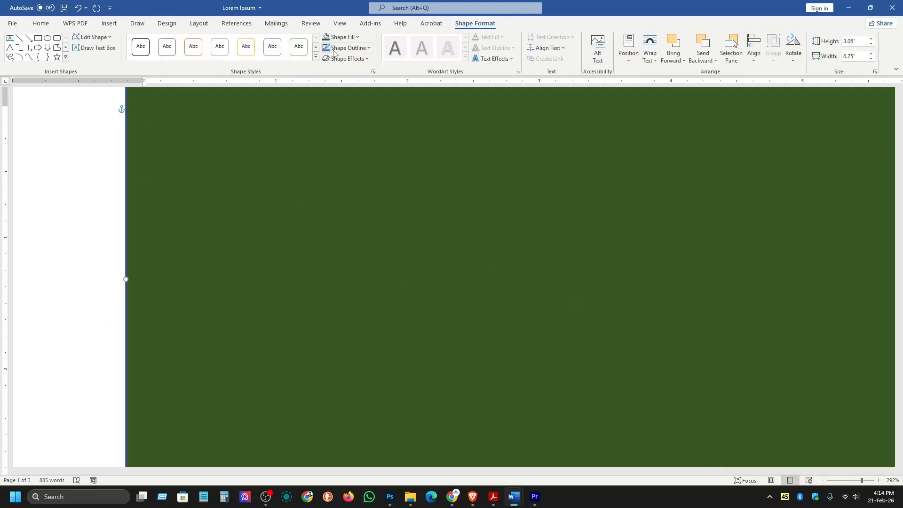
pyautogui.click(363, 49)
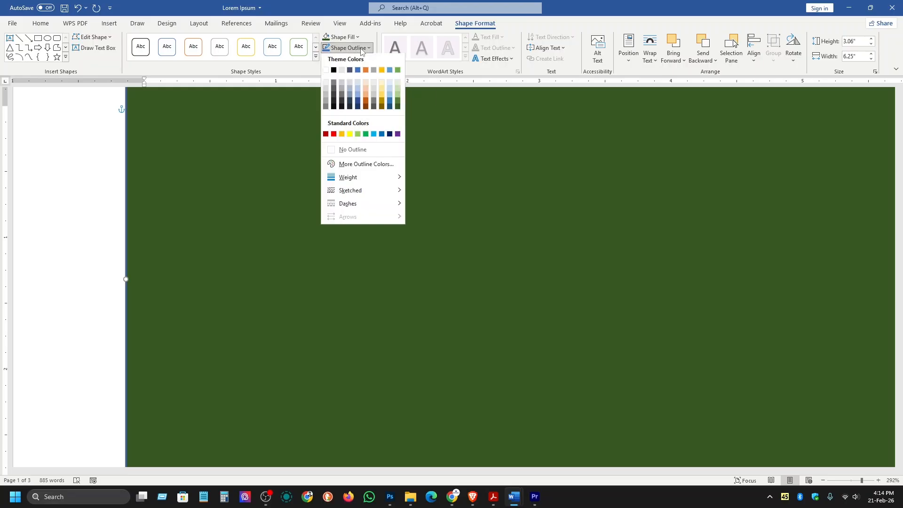
pyautogui.click(352, 151)
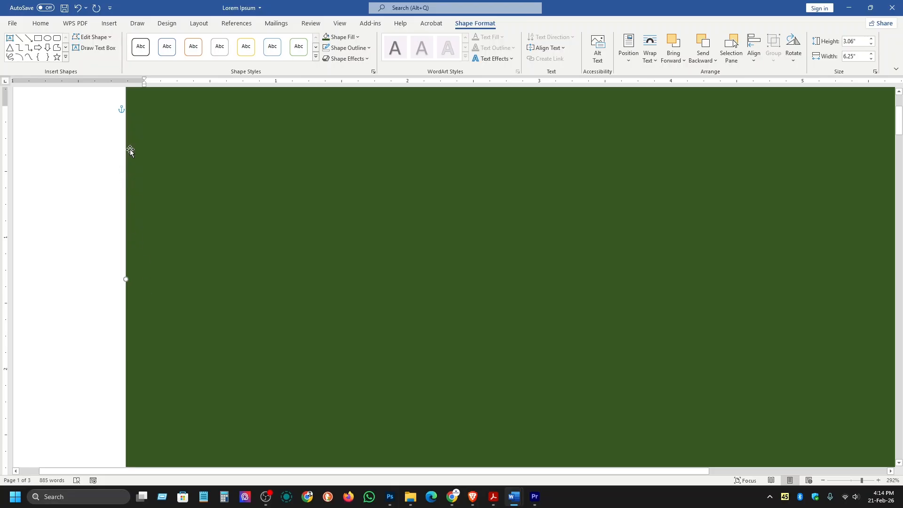
pyautogui.click(849, 480)
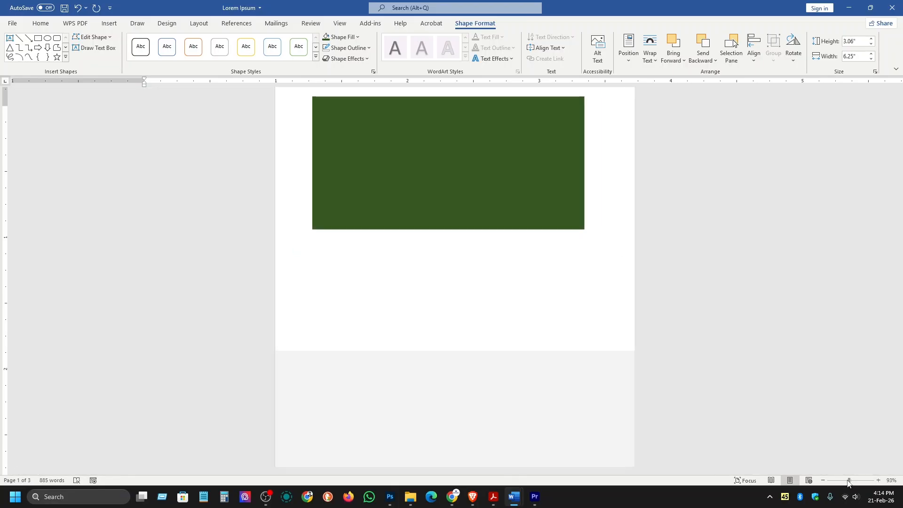
pyautogui.click(450, 167)
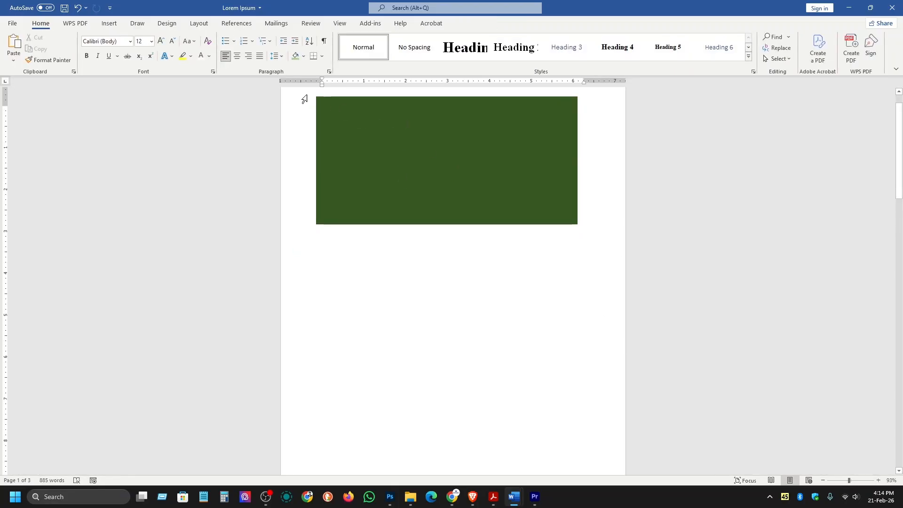
# Step: Draw a circle about 2.99" in diameter over the middle of the green rectangle
pyautogui.click(109, 24)
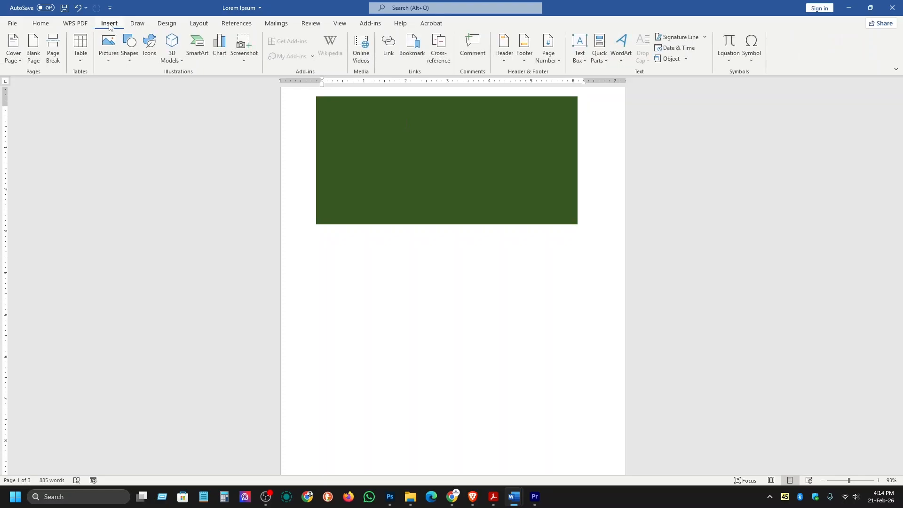
pyautogui.click(134, 53)
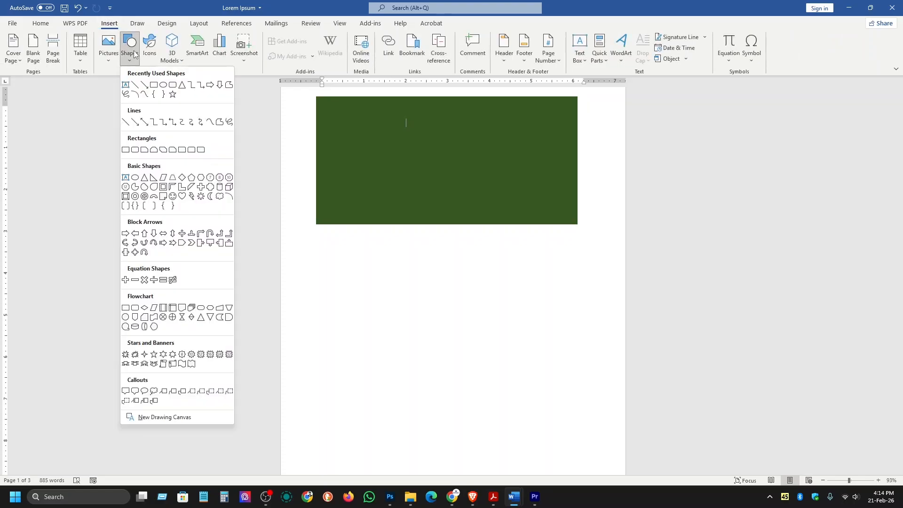
pyautogui.click(163, 85)
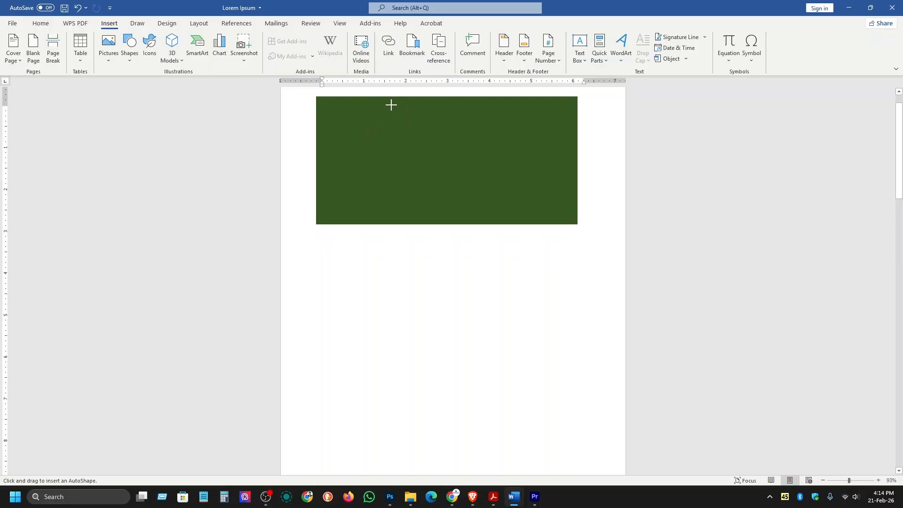
pyautogui.moveTo(381, 115); pyautogui.dragTo(495, 240)
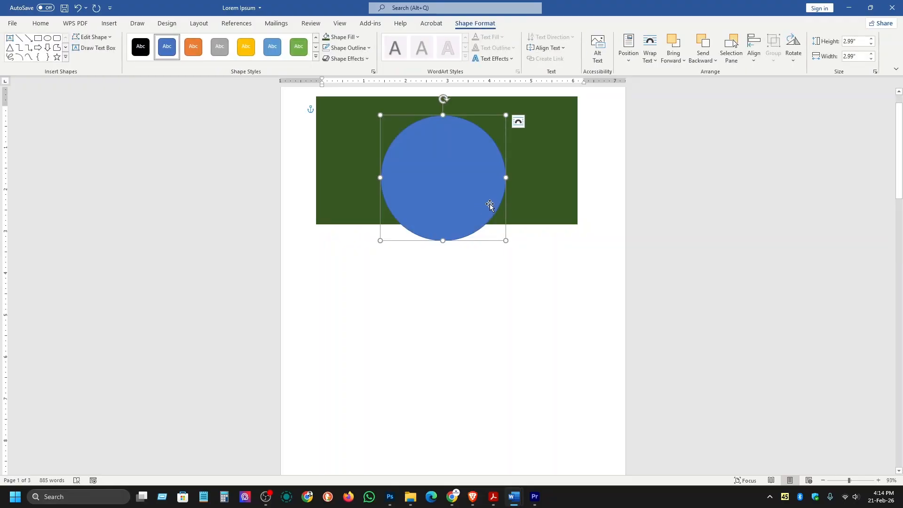
# Step: Shrink the circle to about 2.49" and position it within the height of the green rectangle
pyautogui.moveTo(469, 203); pyautogui.dragTo(475, 192)
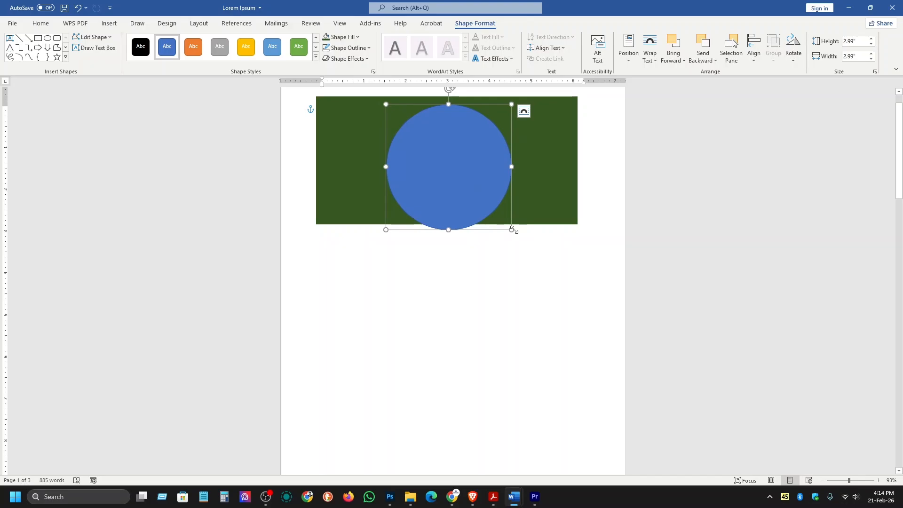
pyautogui.moveTo(513, 230); pyautogui.dragTo(490, 209)
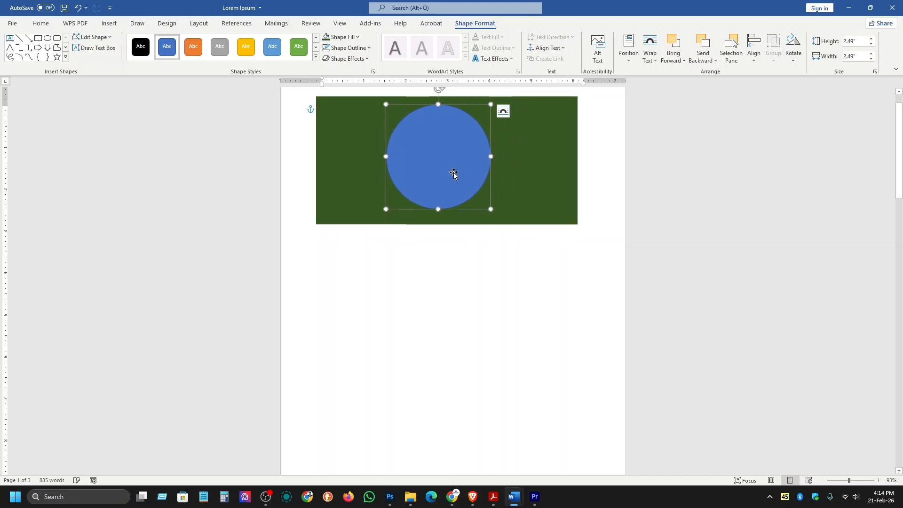
pyautogui.moveTo(447, 160); pyautogui.dragTo(447, 163)
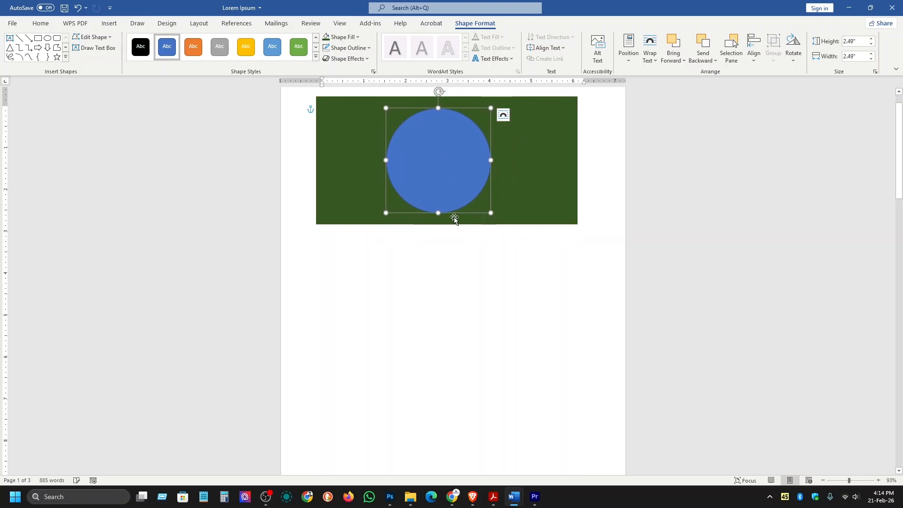
pyautogui.click(460, 264)
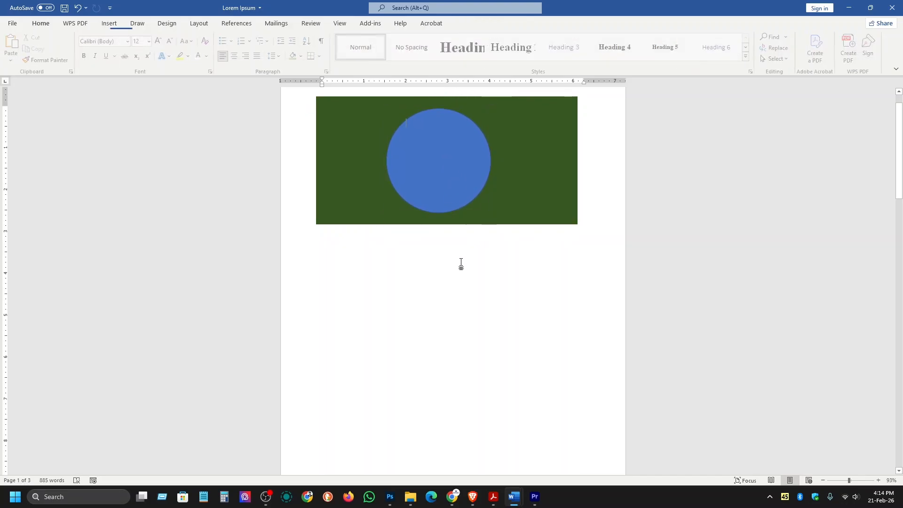
# Step: Fill the circle with standard red and set its outline to No Outline
pyautogui.click(449, 166)
pyautogui.click(345, 37)
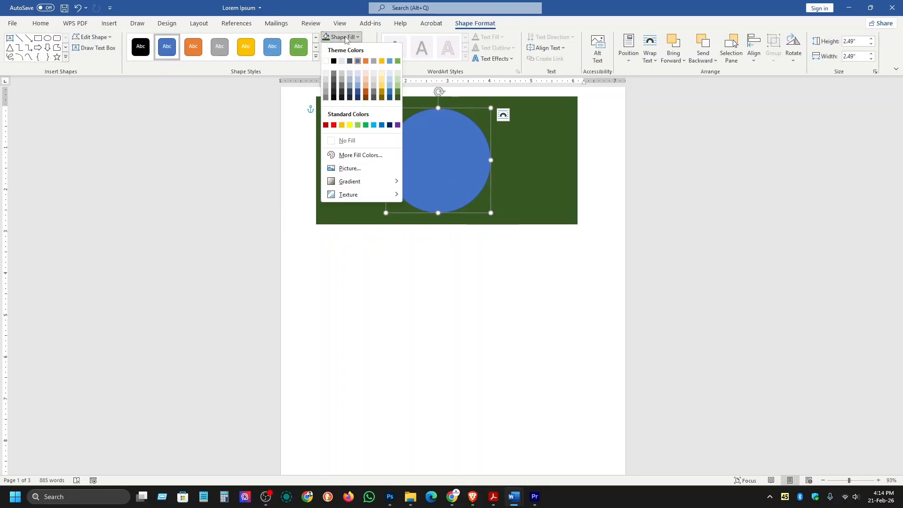
pyautogui.click(334, 125)
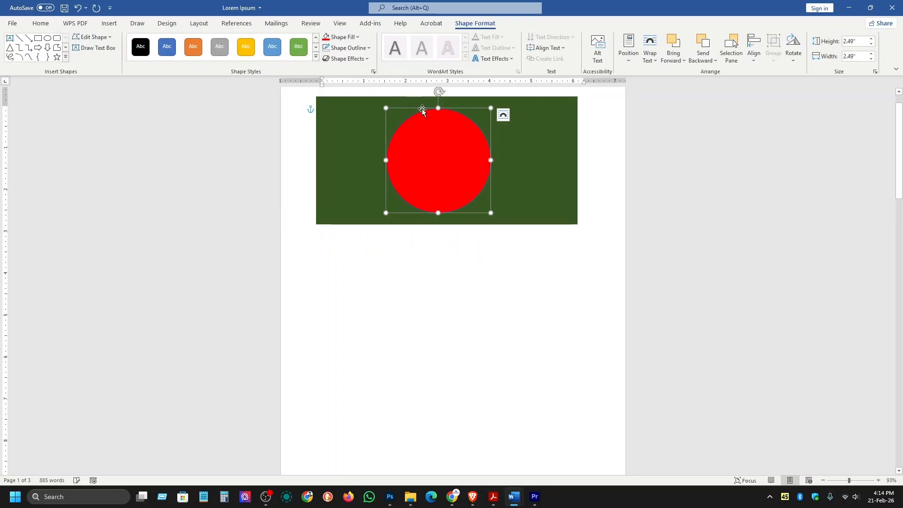
pyautogui.click(358, 49)
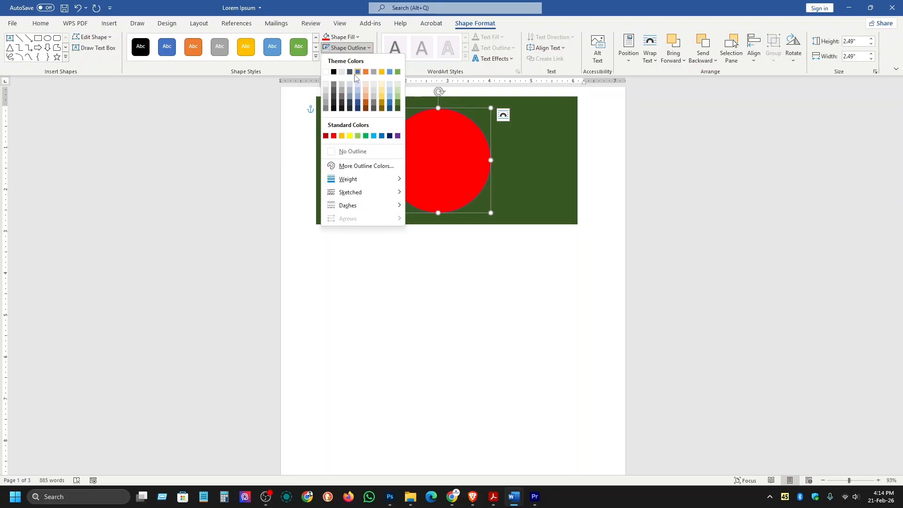
pyautogui.click(357, 150)
pyautogui.click(506, 307)
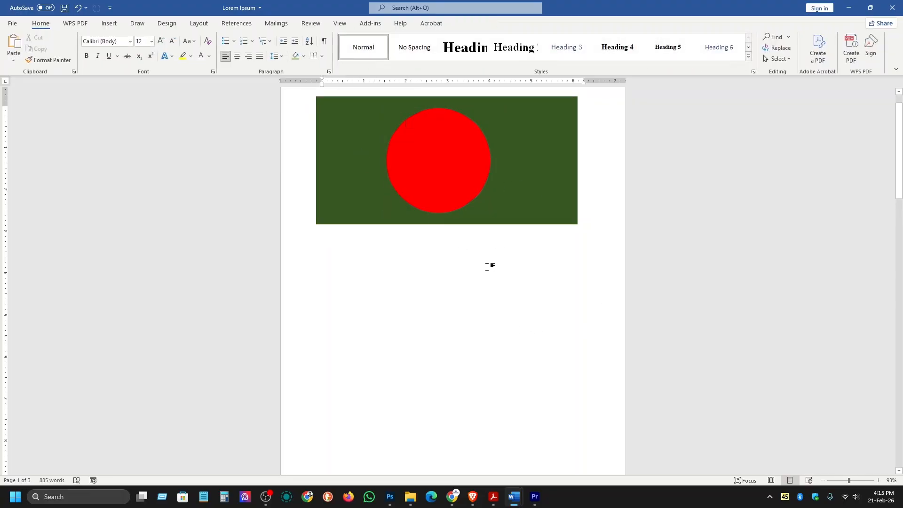
# Step: Apply a short Reflection effect directly beneath the green rectangle and view the result on the page
pyautogui.click(538, 212)
pyautogui.click(479, 23)
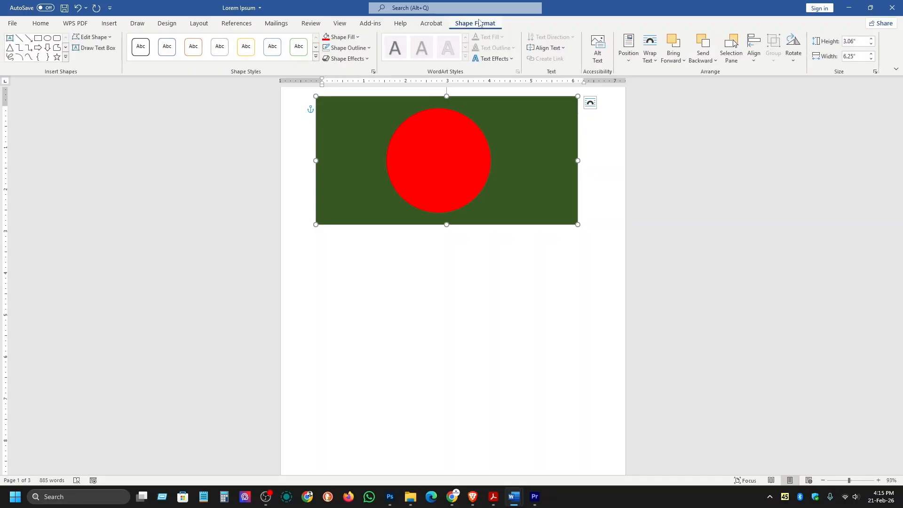
pyautogui.click(346, 58)
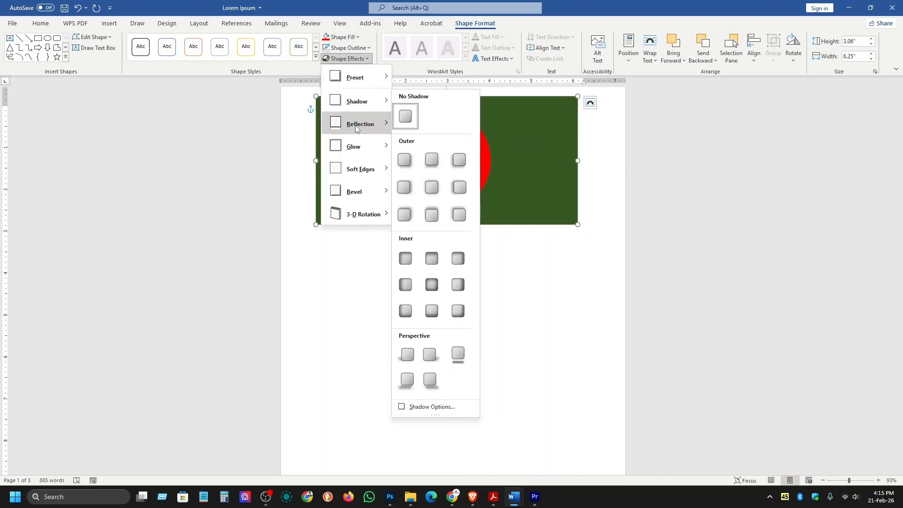
pyautogui.moveTo(360, 123)
pyautogui.click(407, 186)
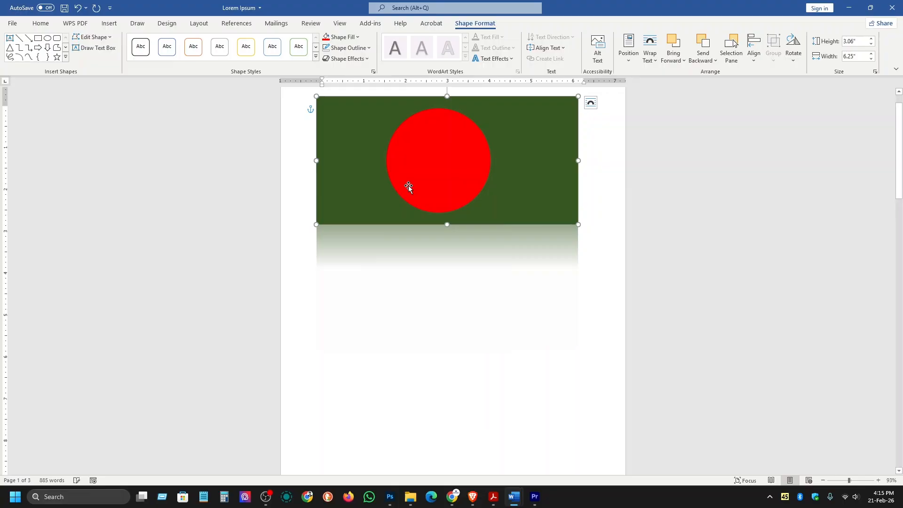
pyautogui.click(427, 309)
pyautogui.scroll(-4, 377, 342)
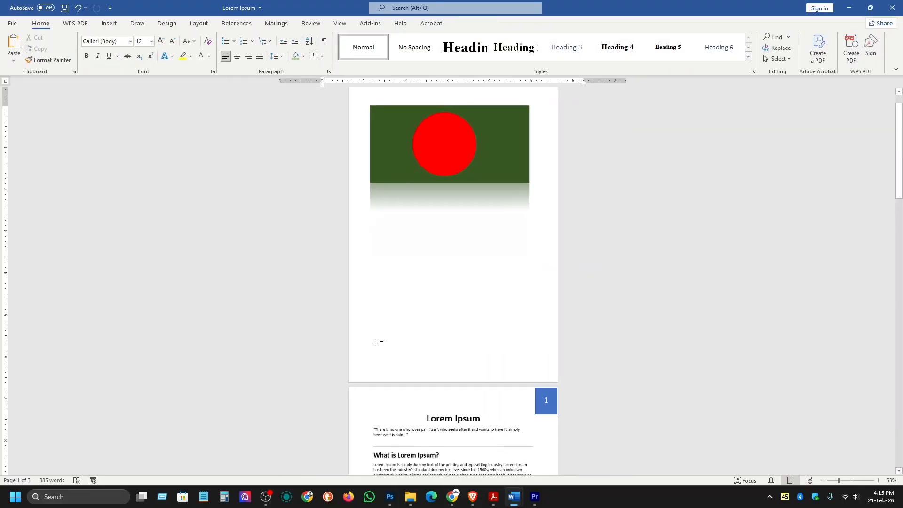
pyautogui.scroll(2, 376, 342)
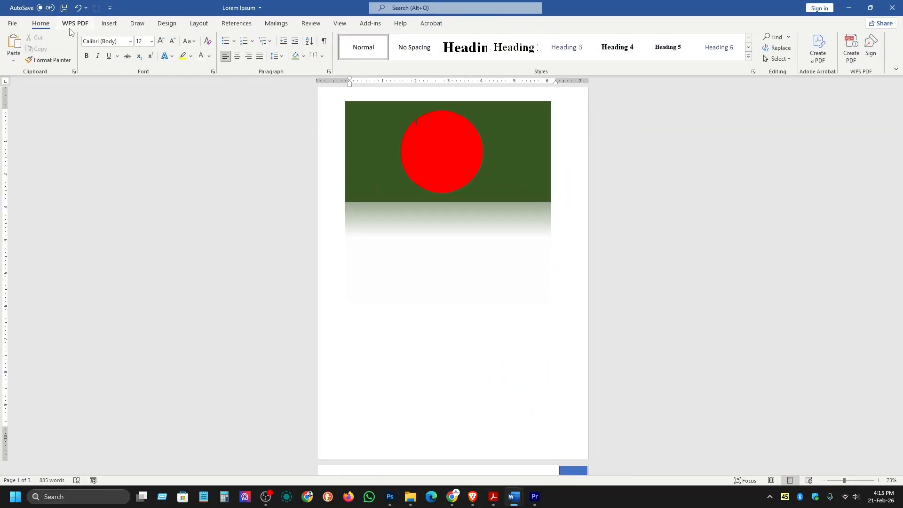
# Step: Draw a flagpole rectangle about 9.19" high and 0.32" wide along the flag's left edge and apply the solid gray shape style
pyautogui.click(109, 23)
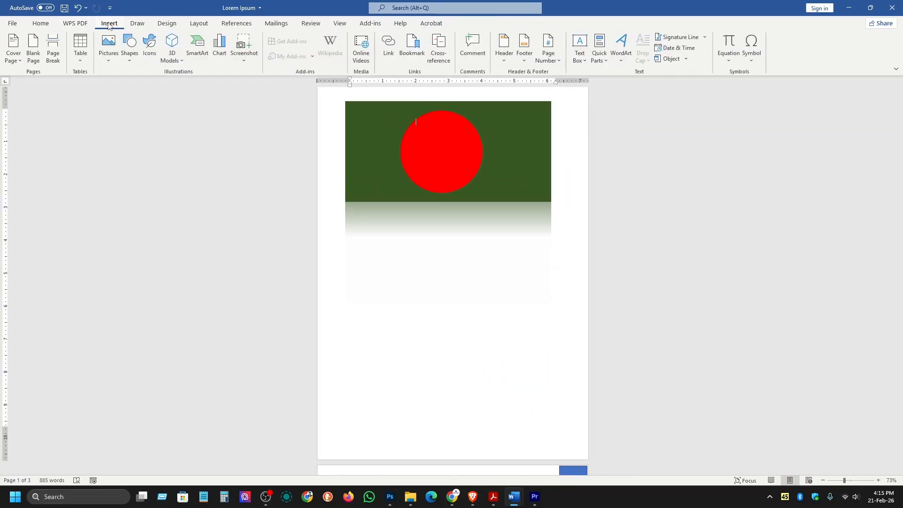
pyautogui.click(135, 48)
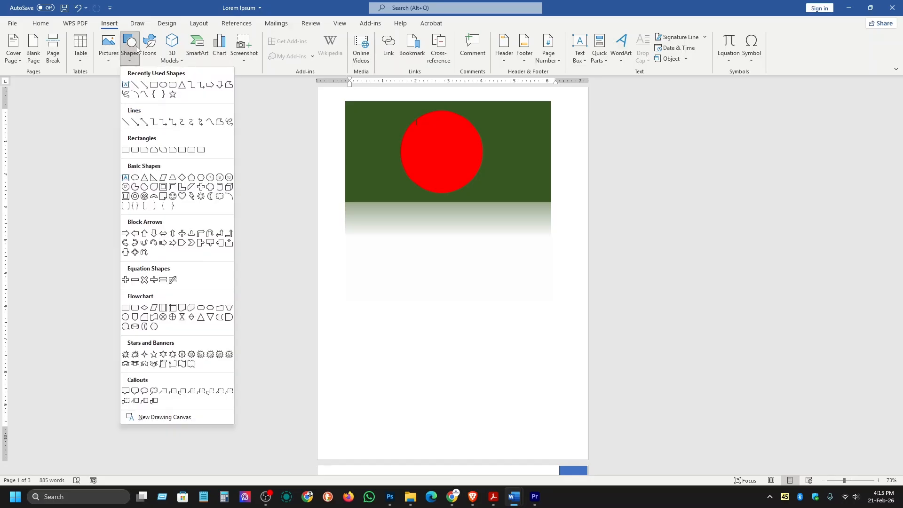
pyautogui.click(153, 85)
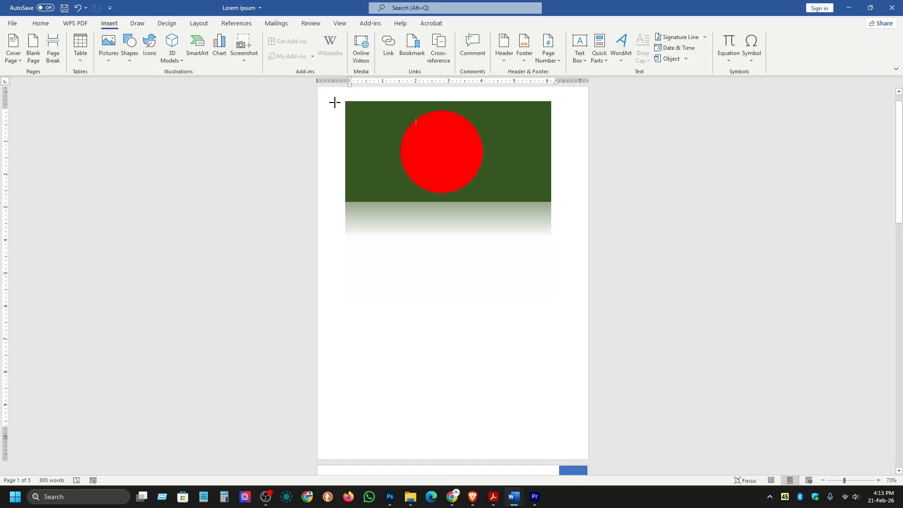
pyautogui.moveTo(334, 101); pyautogui.dragTo(345, 403)
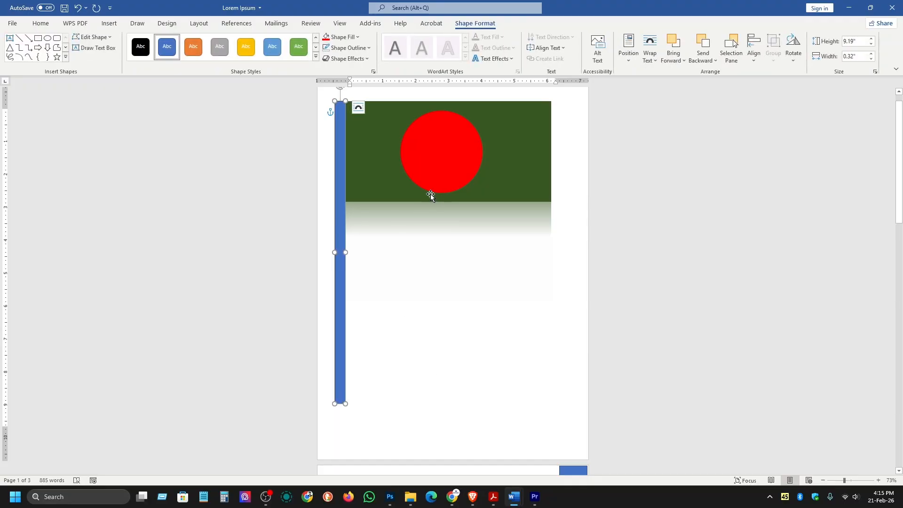
pyautogui.click(228, 54)
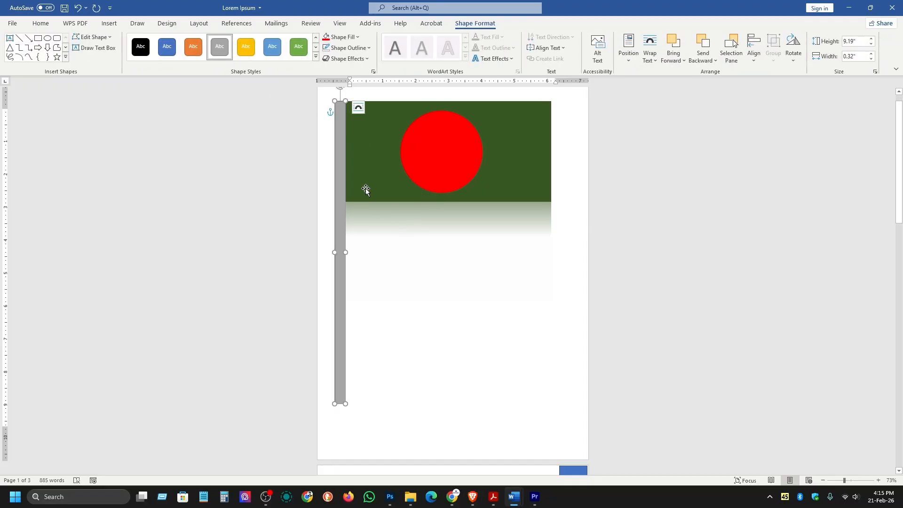
pyautogui.click(446, 261)
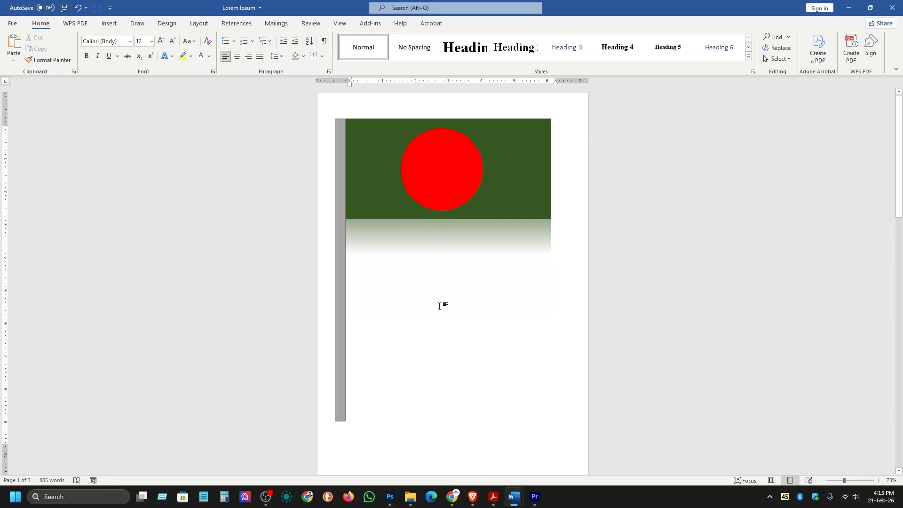
# Step: Select the circle, green rectangle and gray pole together and move the whole flag slightly right and down on the page
pyautogui.click(439, 149)
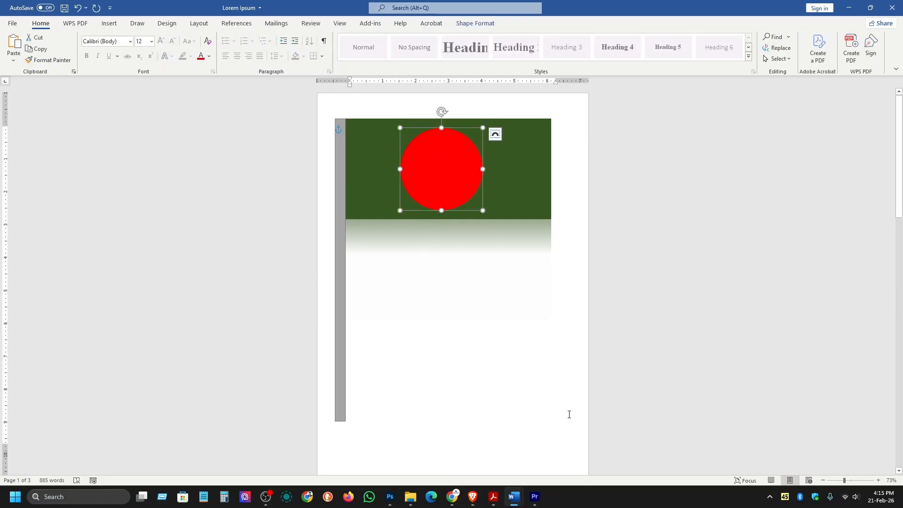
pyautogui.keyDown('shift'); pyautogui.click(369, 175); pyautogui.keyUp('shift')
pyautogui.keyDown('shift'); pyautogui.click(342, 248); pyautogui.keyUp('shift')
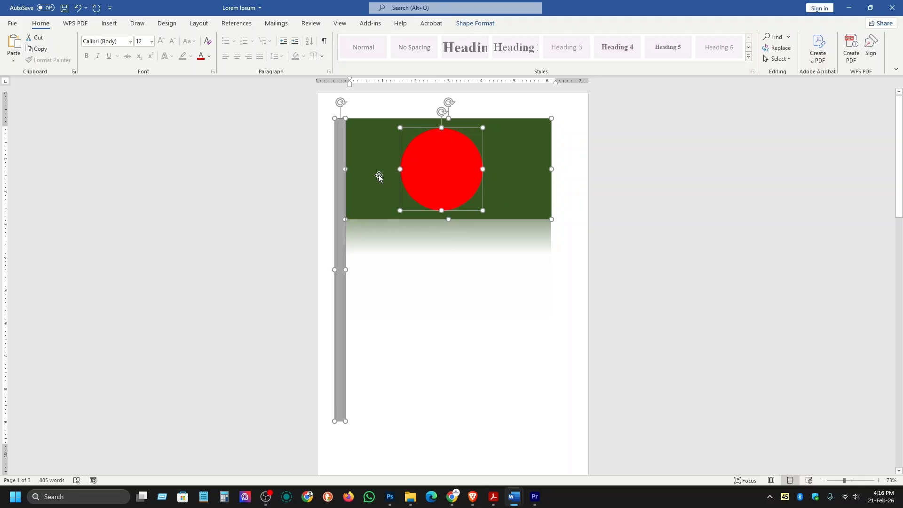
pyautogui.moveTo(368, 167); pyautogui.dragTo(383, 145)
pyautogui.click(484, 288)
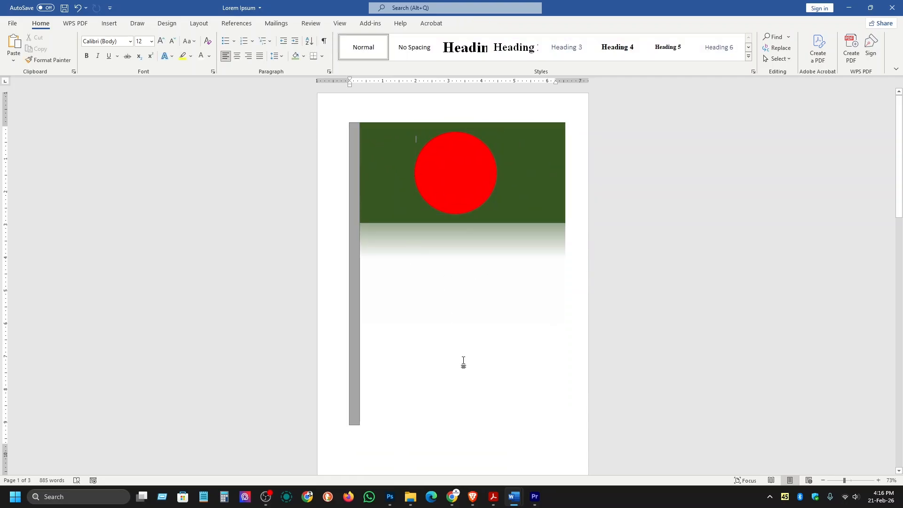
# Step: Switch to the course module PDF in Acrobat, select the "SMART ART" topic under Class 4, and return to the Word document
pyautogui.hotkey('alt', 'Tab')
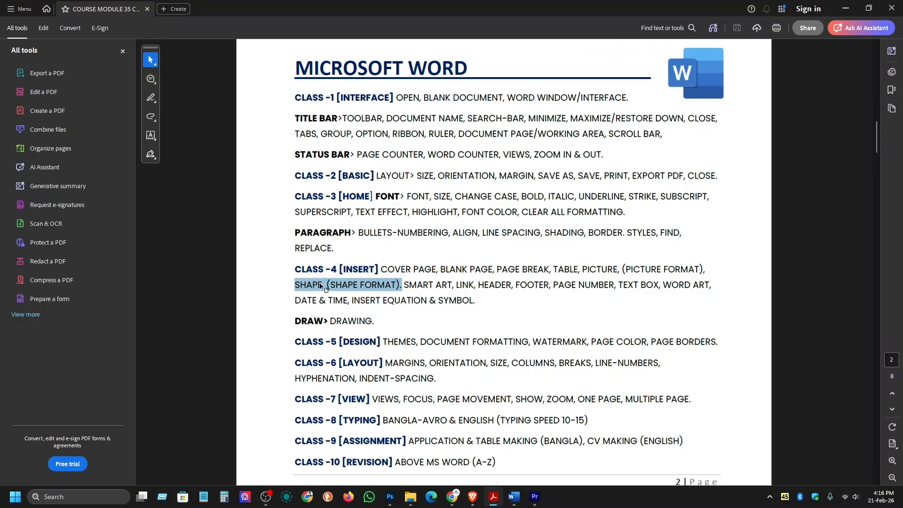
pyautogui.moveTo(406, 285); pyautogui.dragTo(453, 285)
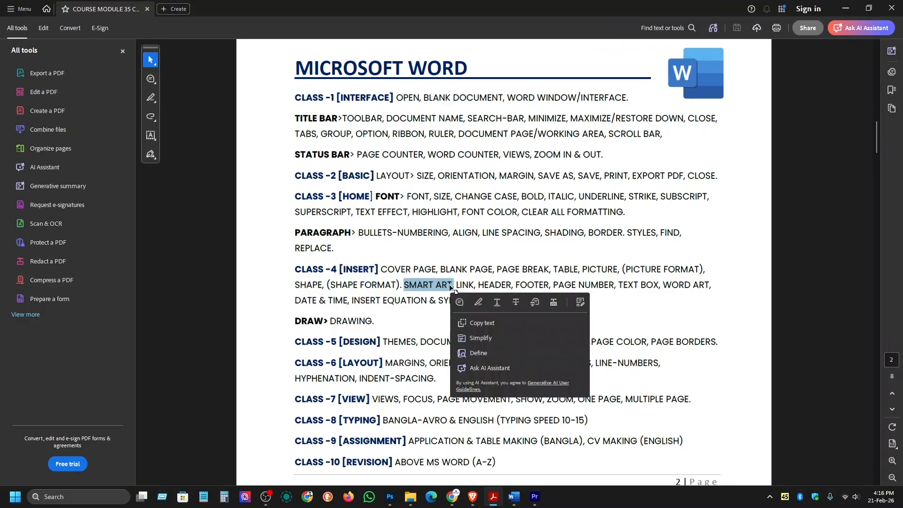
pyautogui.click(893, 5)
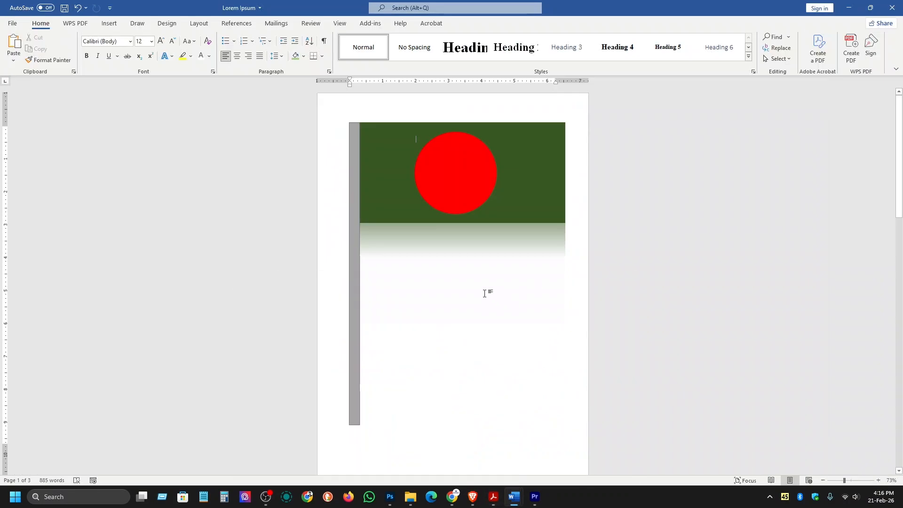
# Step: Insert a blank page before the "Lorem Ipsum" title that follows the flag page
pyautogui.click(414, 121)
pyautogui.scroll(-5, 456, 381)
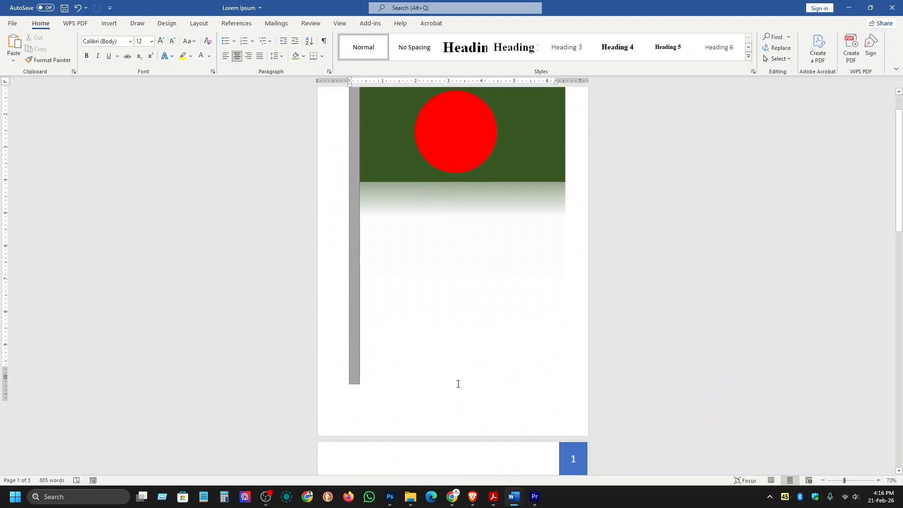
pyautogui.click(399, 333)
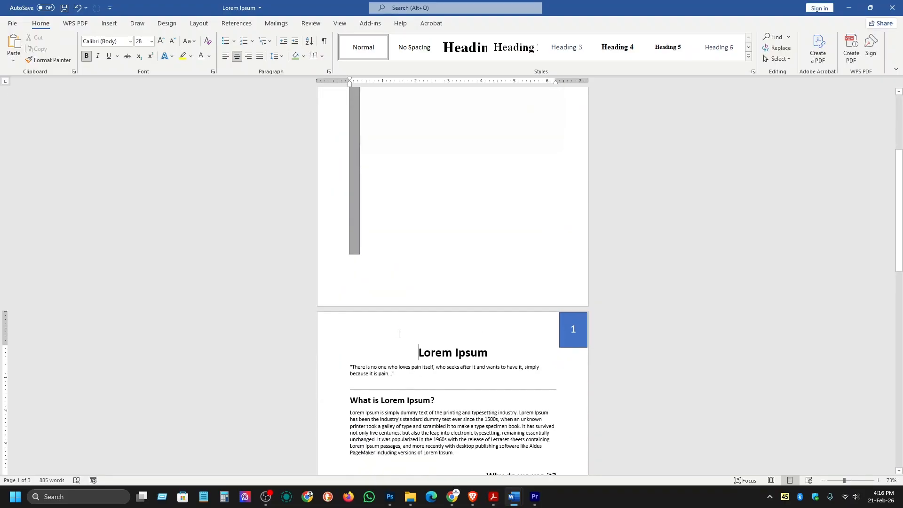
pyautogui.click(113, 25)
pyautogui.click(33, 47)
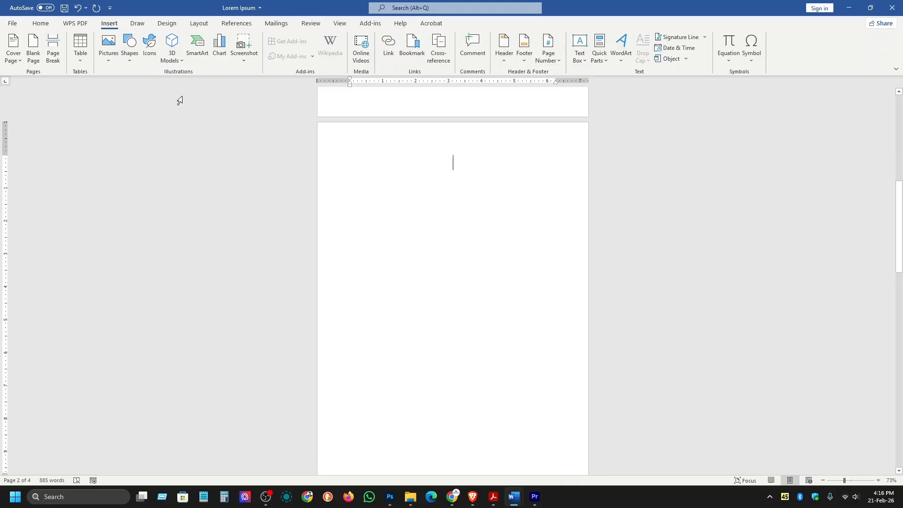
# Step: Browse the SmartArt layouts and insert a Vertical Box List graphic on the new blank page
pyautogui.click(196, 54)
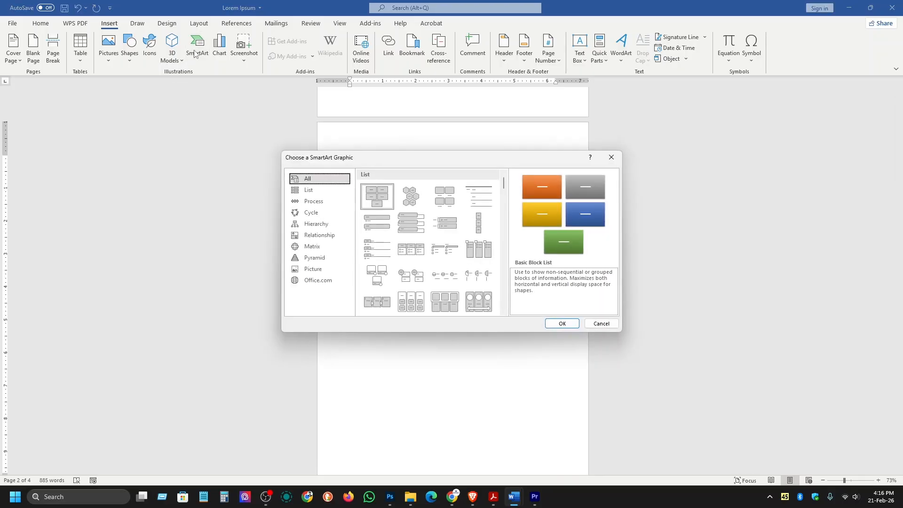
pyautogui.moveTo(483, 161); pyautogui.dragTo(465, 157)
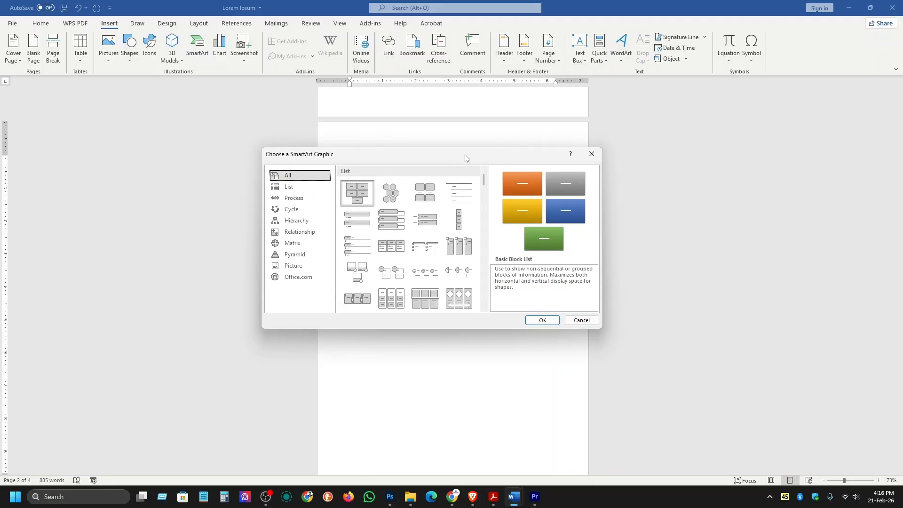
pyautogui.scroll(-10, 423, 225)
pyautogui.click(424, 211)
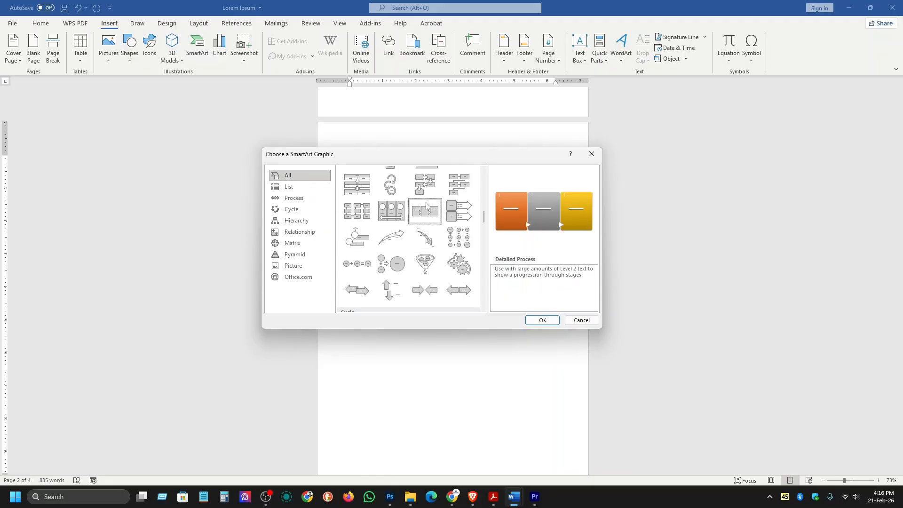
pyautogui.scroll(5, 429, 210)
pyautogui.click(393, 249)
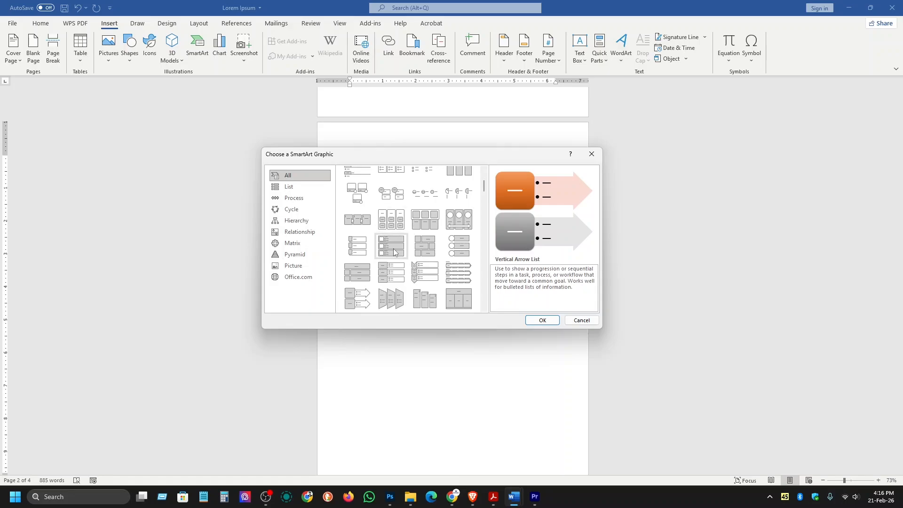
pyautogui.scroll(3, 419, 285)
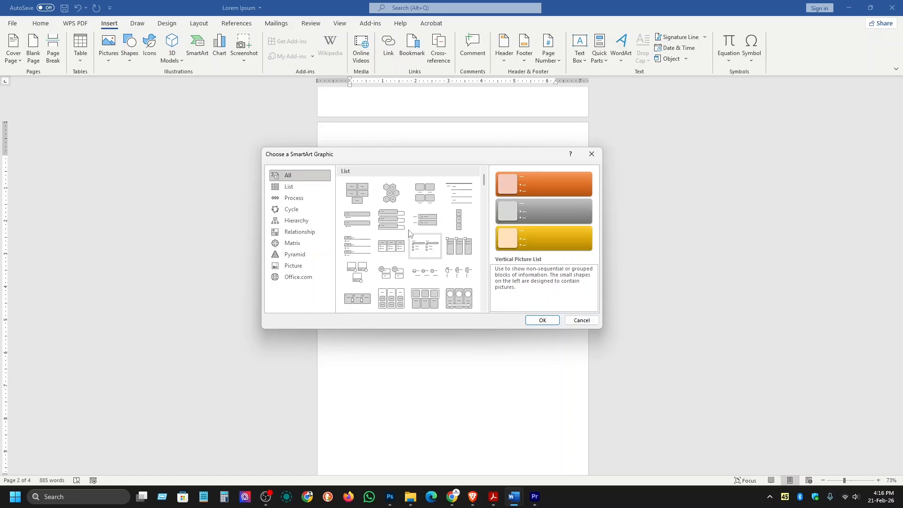
pyautogui.click(391, 219)
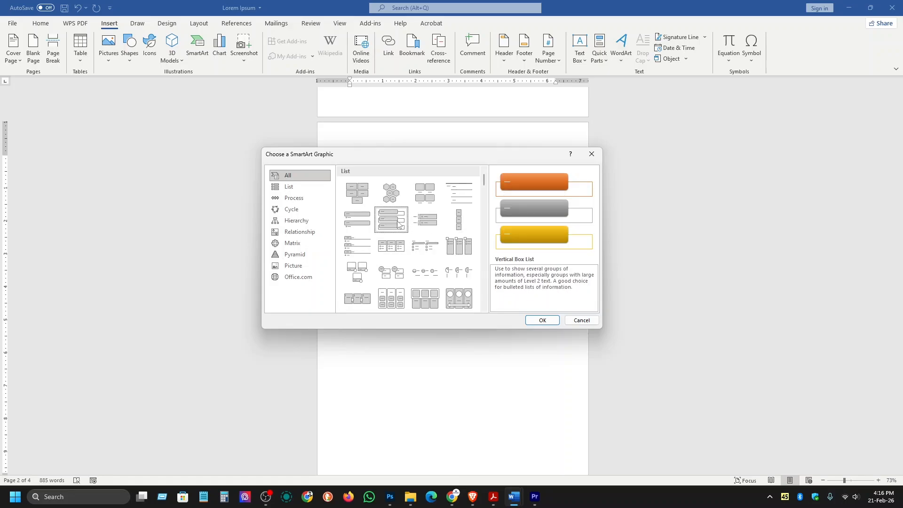
pyautogui.click(546, 321)
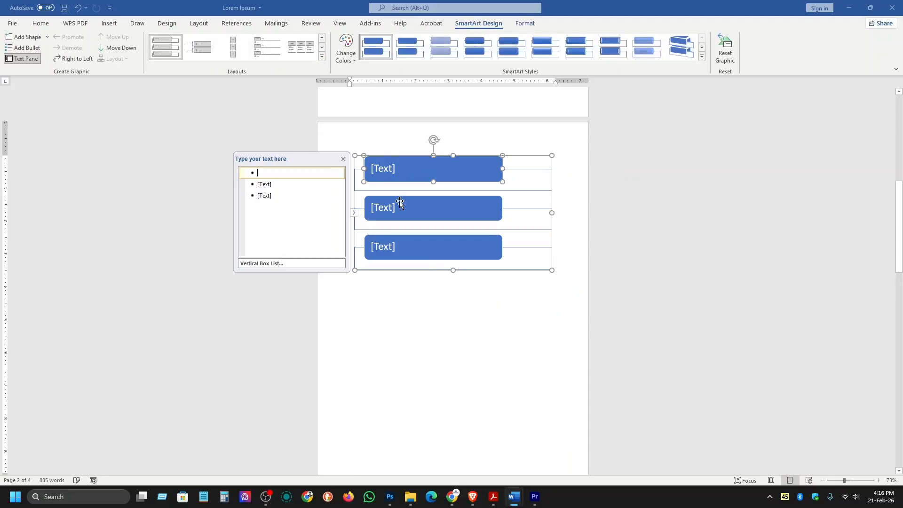
# Step: Label the first box of the SmartArt list "part a"
pyautogui.click(477, 250)
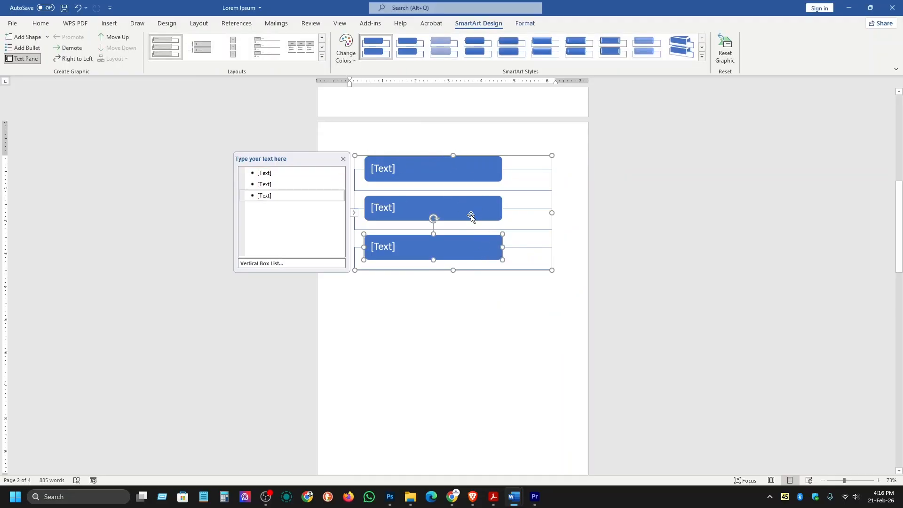
pyautogui.click(447, 170)
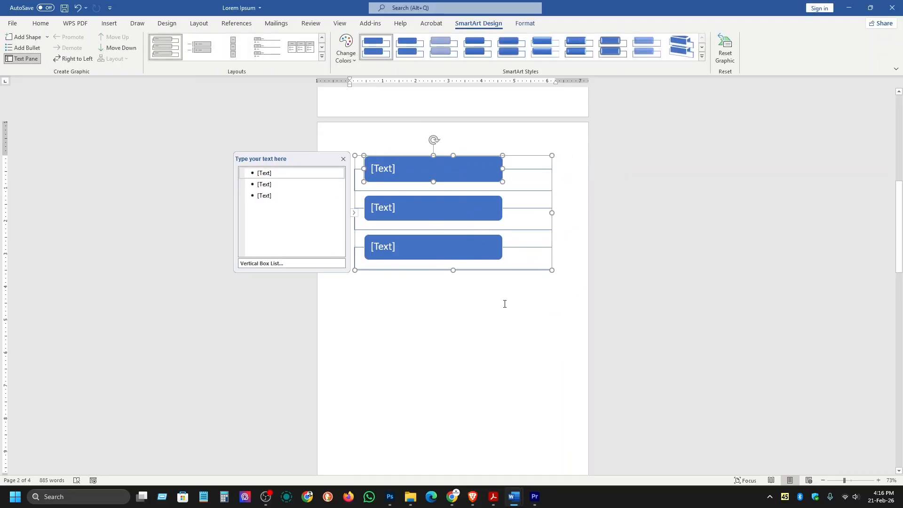
pyautogui.click(387, 169)
pyautogui.write('part')
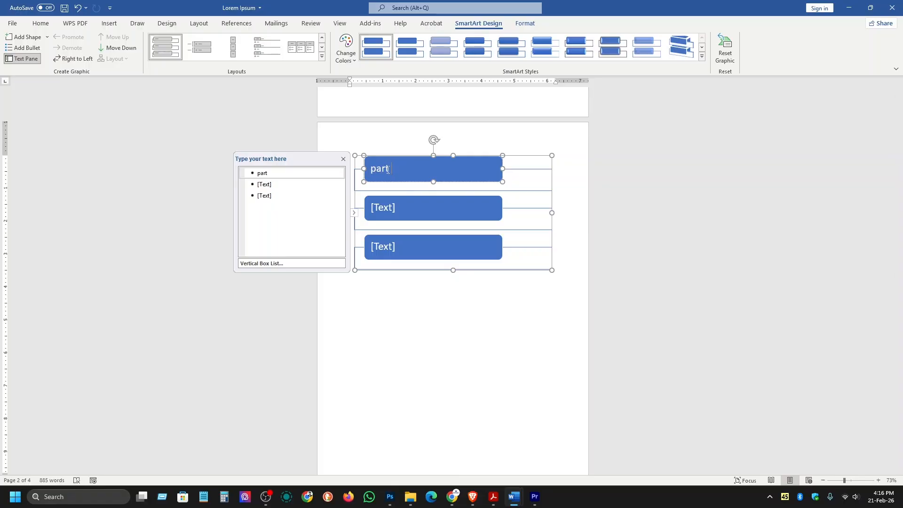
pyautogui.write(' 1')
pyautogui.press('BackSpace')
pyautogui.write('a')
pyautogui.rightClick(381, 170)
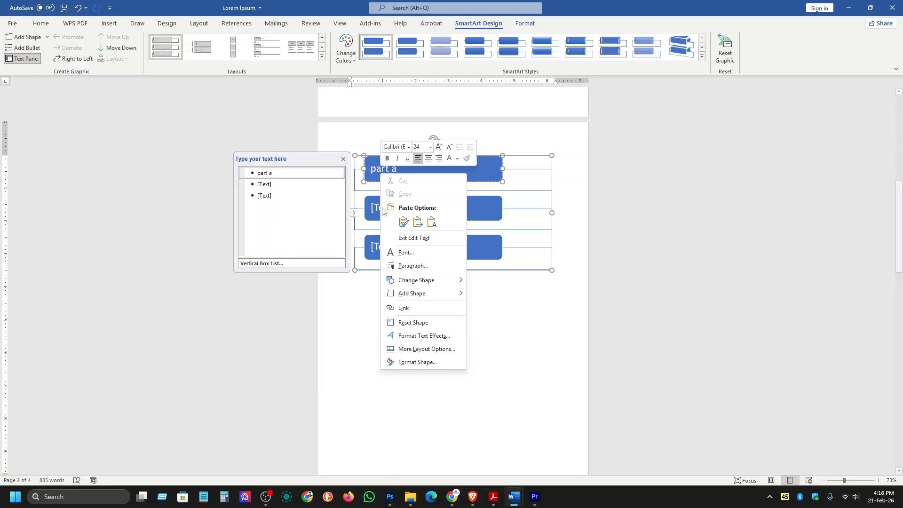
pyautogui.press('Escape')
# Step: Label the second box of the SmartArt list "part b" and the third box "part c"
pyautogui.click(380, 206)
pyautogui.write('parb')
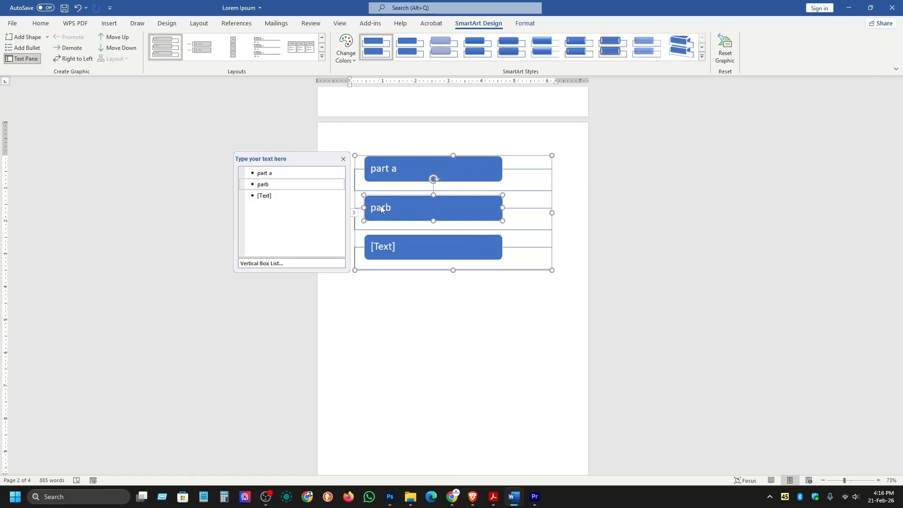
pyautogui.press('BackSpace')
pyautogui.write('t b')
pyautogui.click(385, 247)
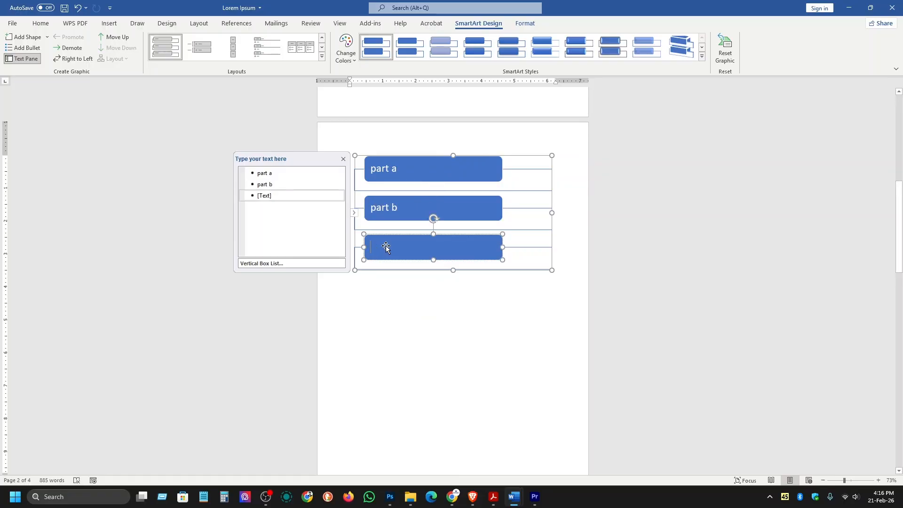
pyautogui.write('part c')
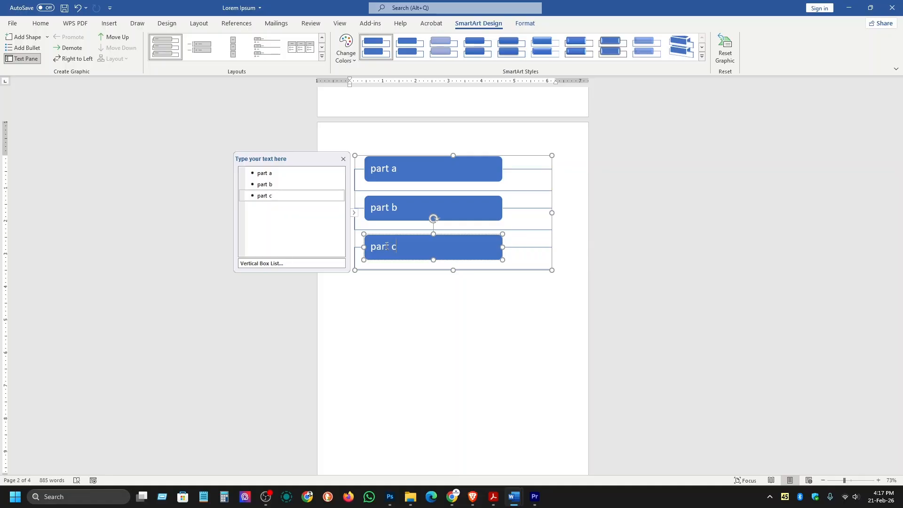
pyautogui.click(413, 312)
# Step: Add a fourth box below "part c" in the SmartArt list and label it "part d"
pyautogui.click(414, 244)
pyautogui.click(284, 196)
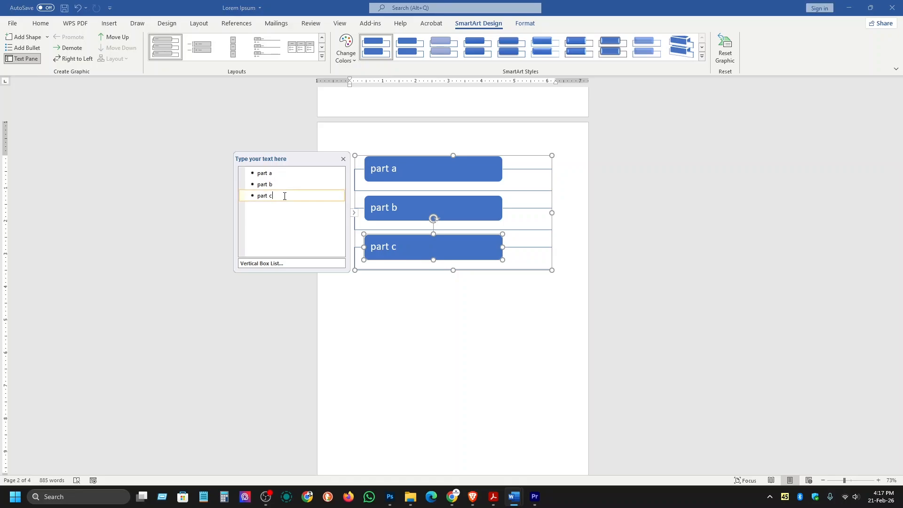
pyautogui.press('Return')
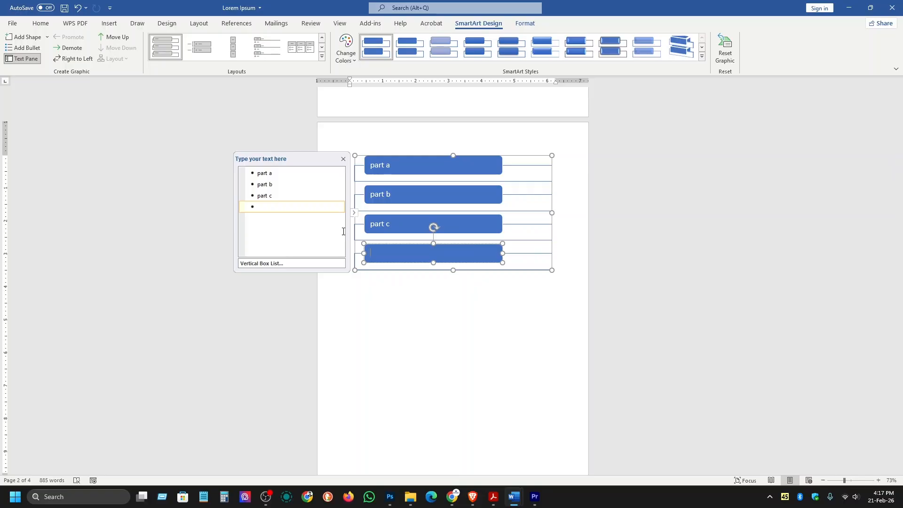
pyautogui.write('part d')
pyautogui.click(528, 282)
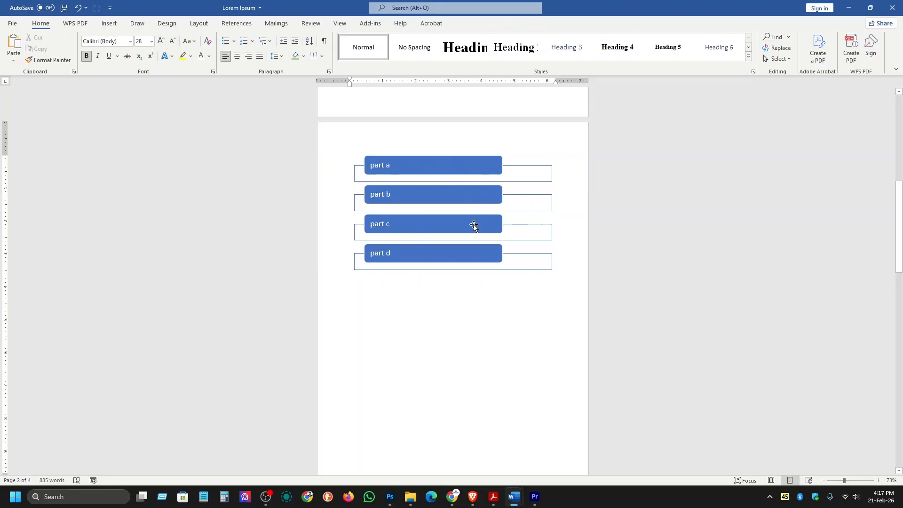
# Step: Fill the "part a" box of the SmartArt list with standard red
pyautogui.click(435, 165)
pyautogui.click(437, 194)
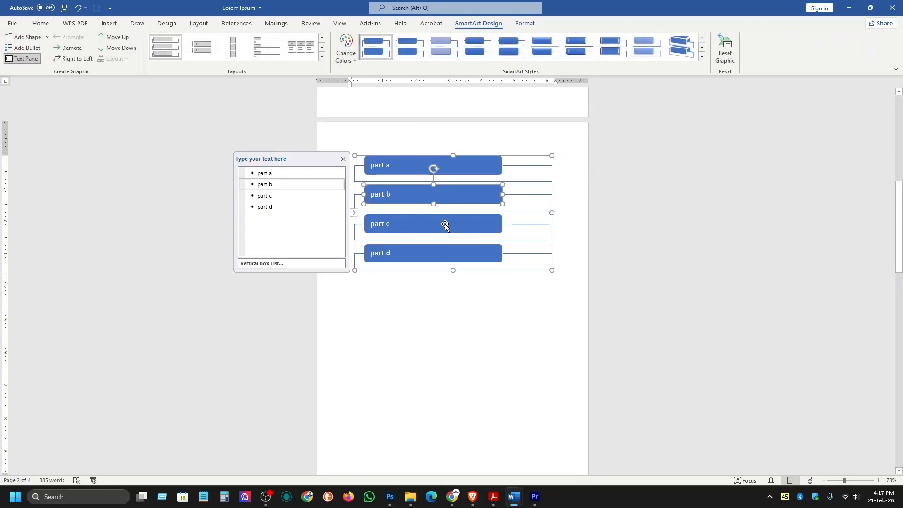
pyautogui.click(445, 225)
pyautogui.click(443, 247)
pyautogui.click(440, 159)
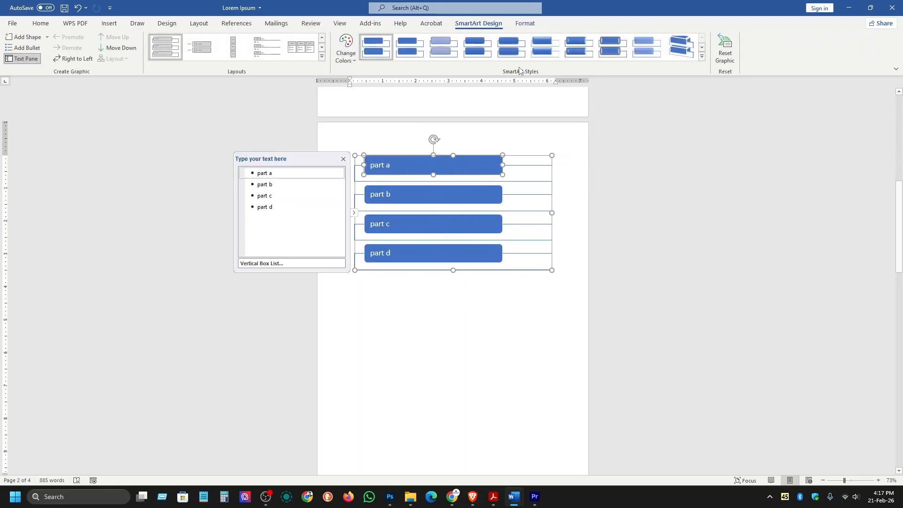
pyautogui.click(522, 25)
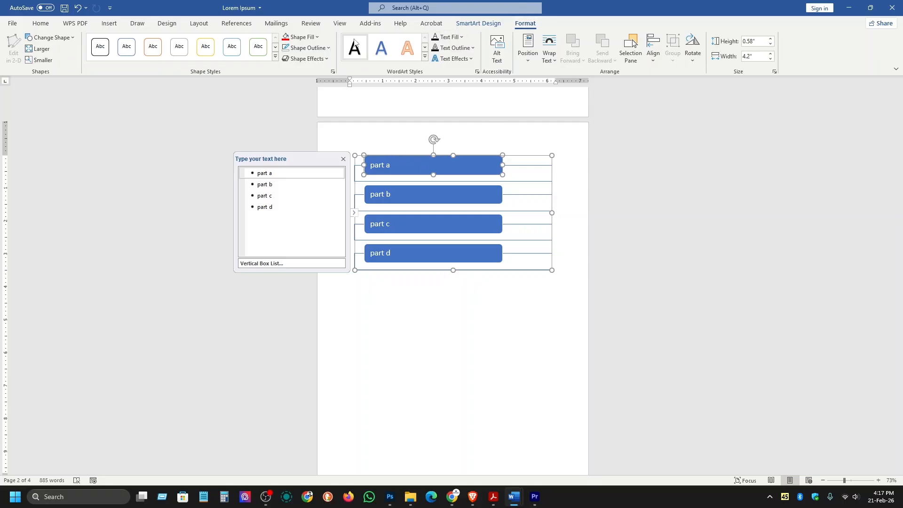
pyautogui.click(303, 37)
pyautogui.click(292, 124)
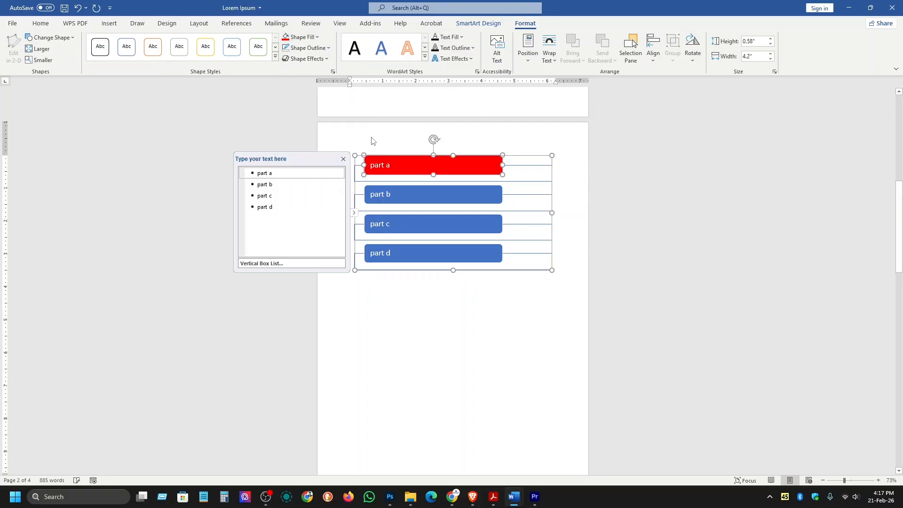
# Step: Fill the "part b" box with standard green and the "part c" box with standard dark blue
pyautogui.click(410, 194)
pyautogui.click(303, 38)
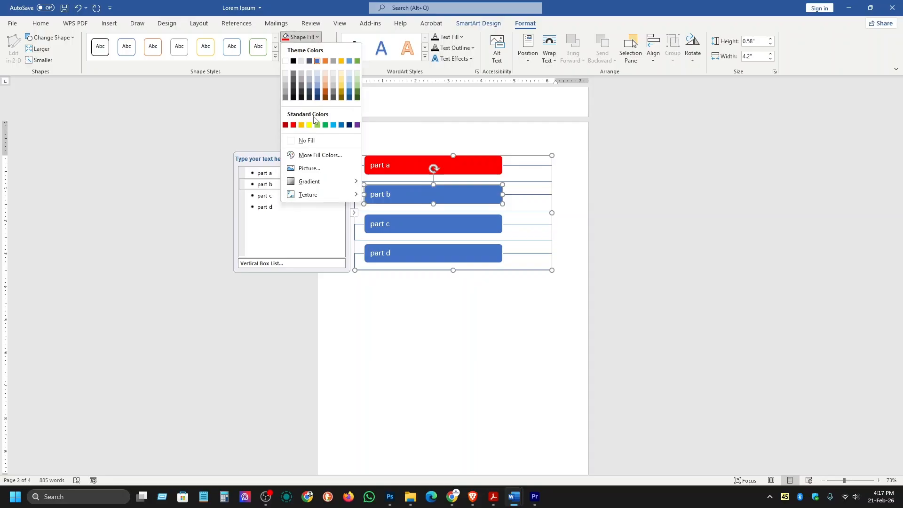
pyautogui.click(332, 124)
pyautogui.click(412, 222)
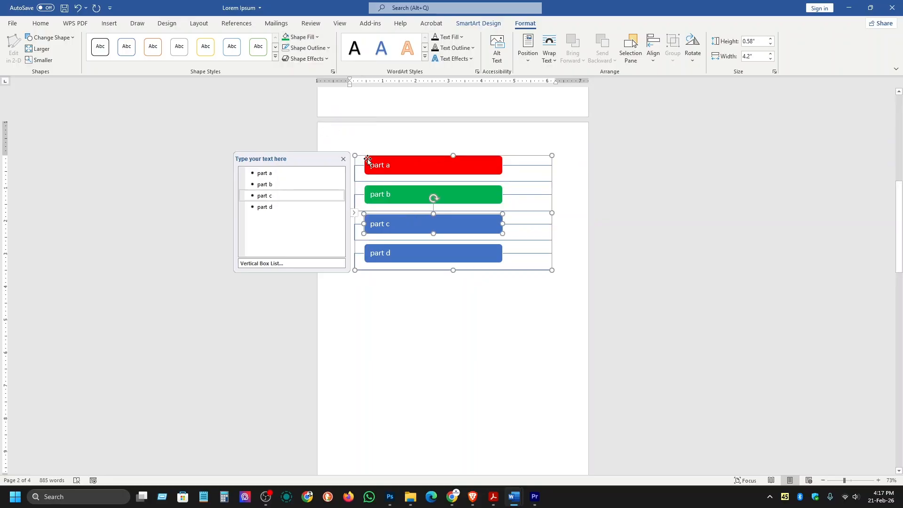
pyautogui.click(299, 37)
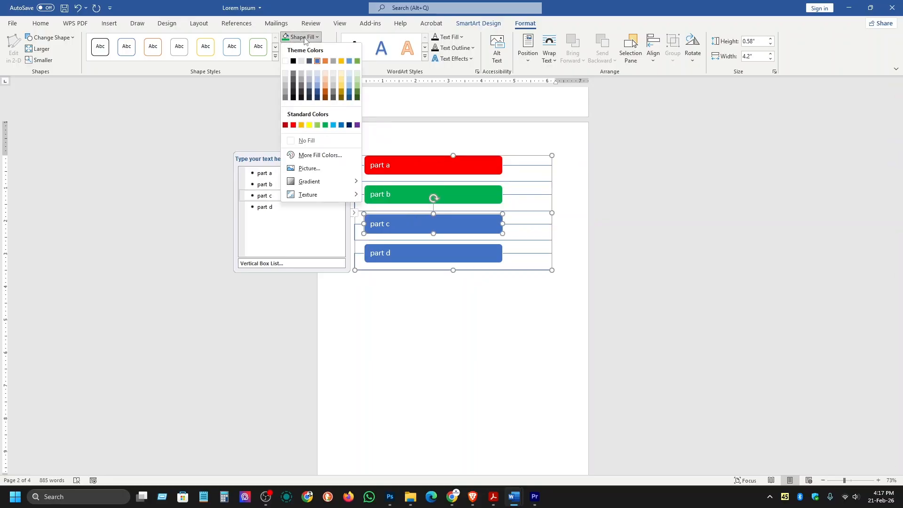
pyautogui.click(349, 125)
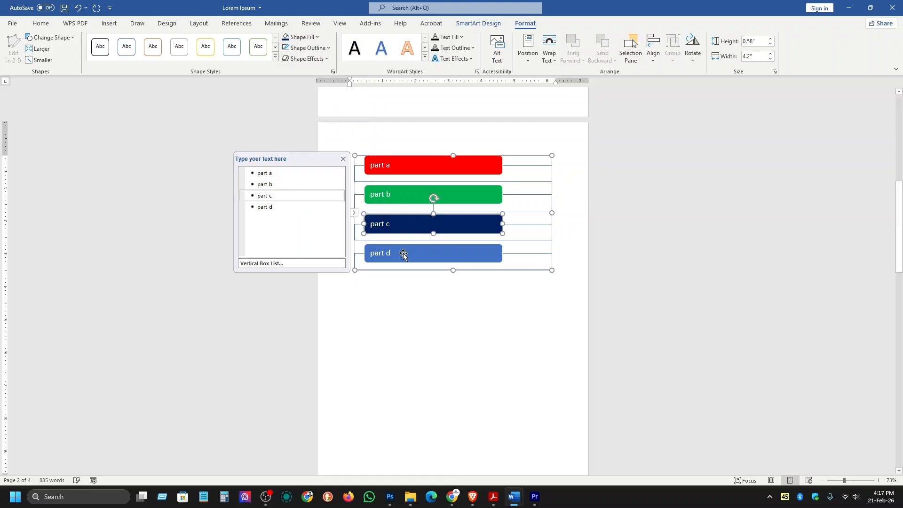
# Step: Fill the "part d" box with standard orange and deselect the SmartArt graphic
pyautogui.click(402, 254)
pyautogui.click(309, 40)
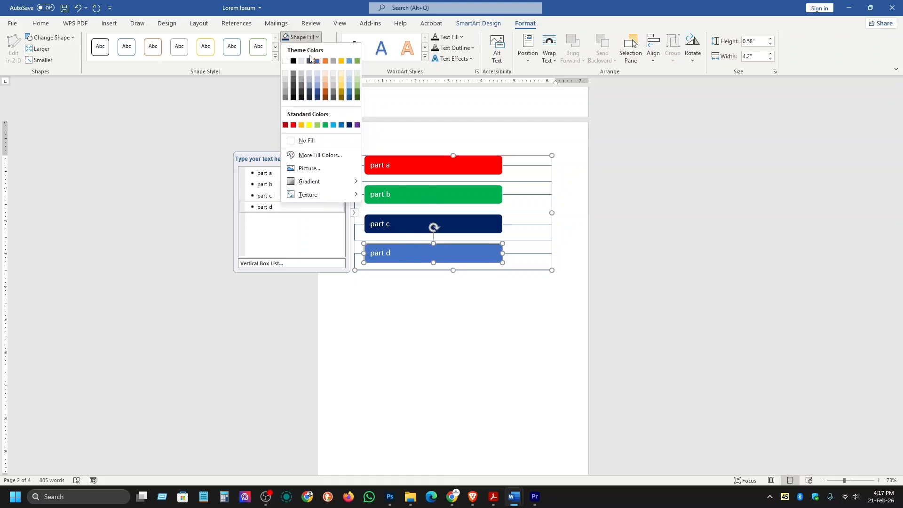
pyautogui.click(300, 125)
pyautogui.click(447, 352)
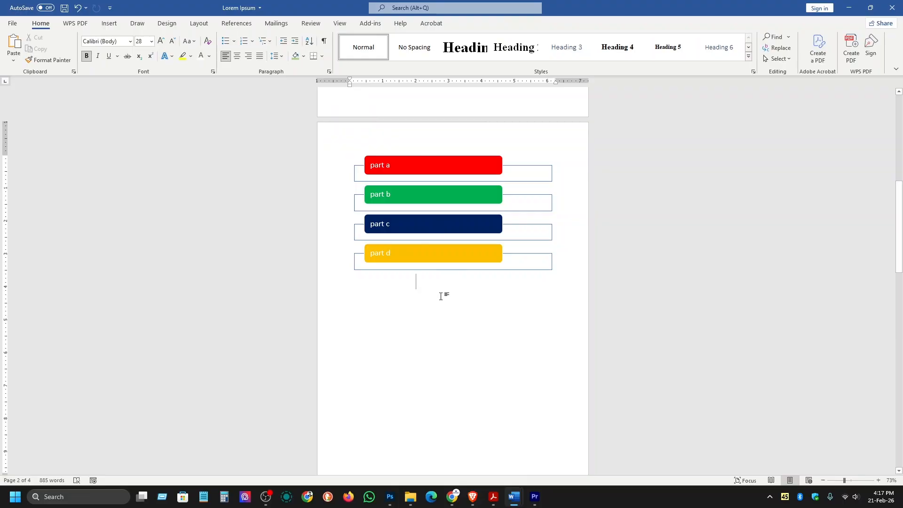
# Step: Check the Class 4 Insert topics in the course module PDF for the item after Smart Art, and return to the Word document
pyautogui.hotkey('alt', 'Tab')
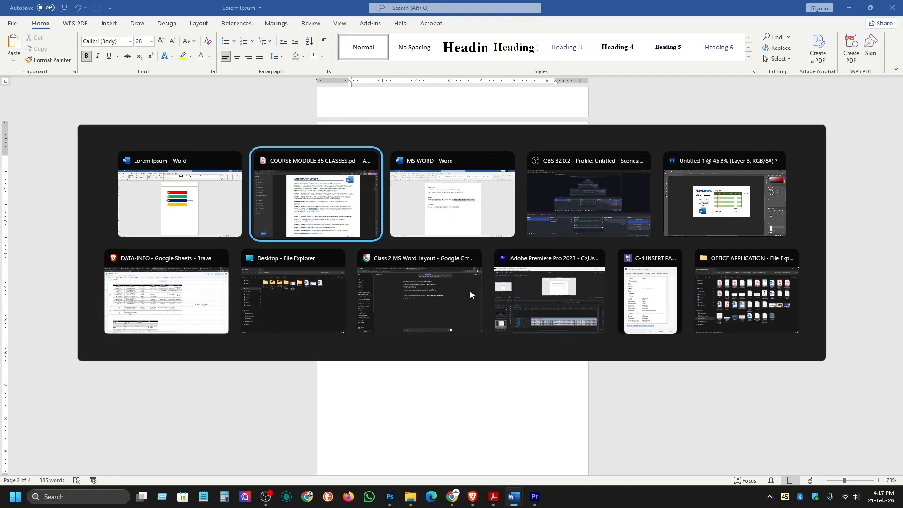
pyautogui.moveTo(456, 286); pyautogui.dragTo(474, 285)
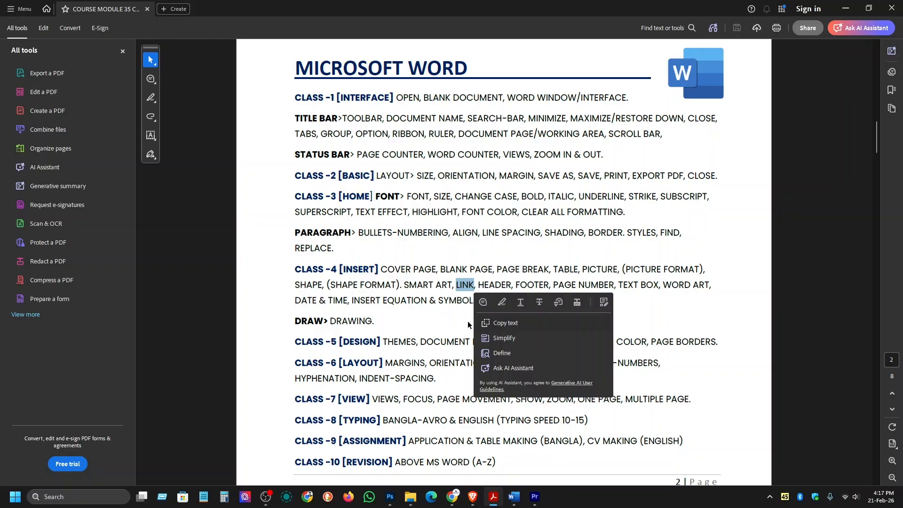
pyautogui.click(845, 8)
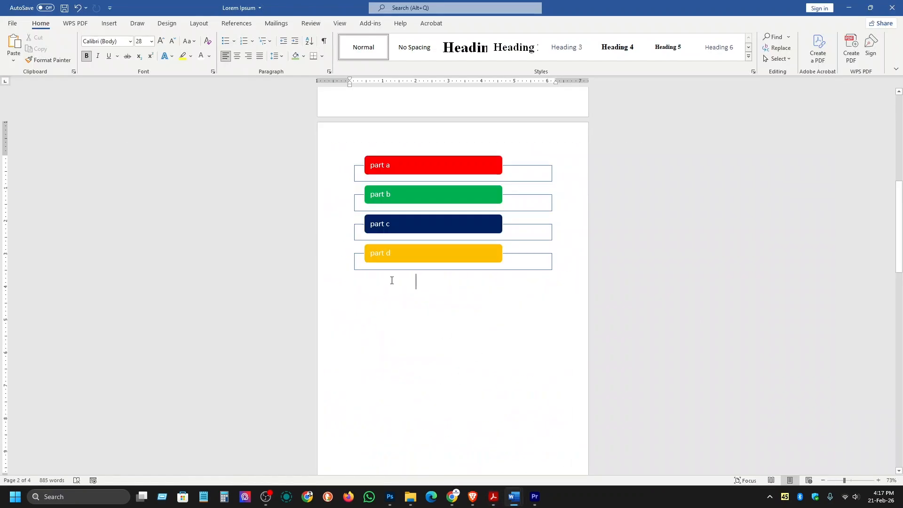
# Step: Undo the last edit and add an empty line at the start of the page above the "Lorem Ipsum" title
pyautogui.hotkey('ctrl', 'z')
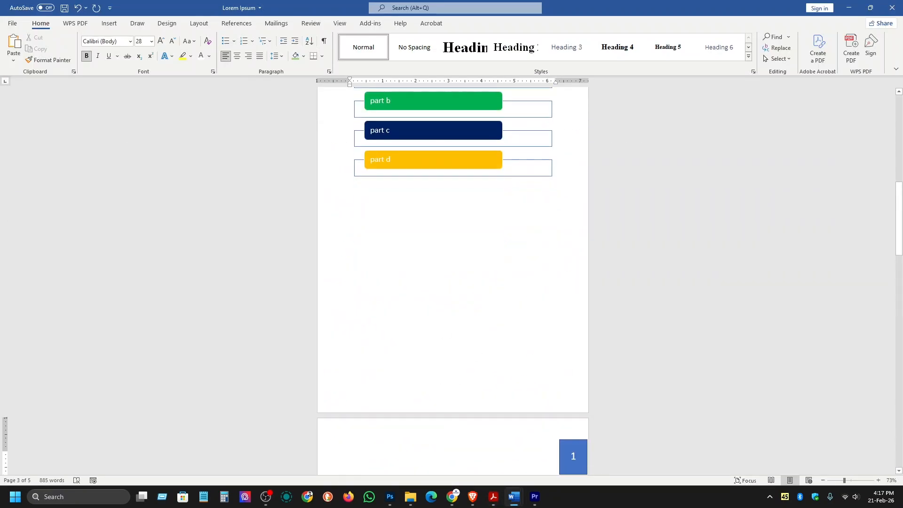
pyautogui.scroll(5, 387, 259)
pyautogui.scroll(-3, 387, 256)
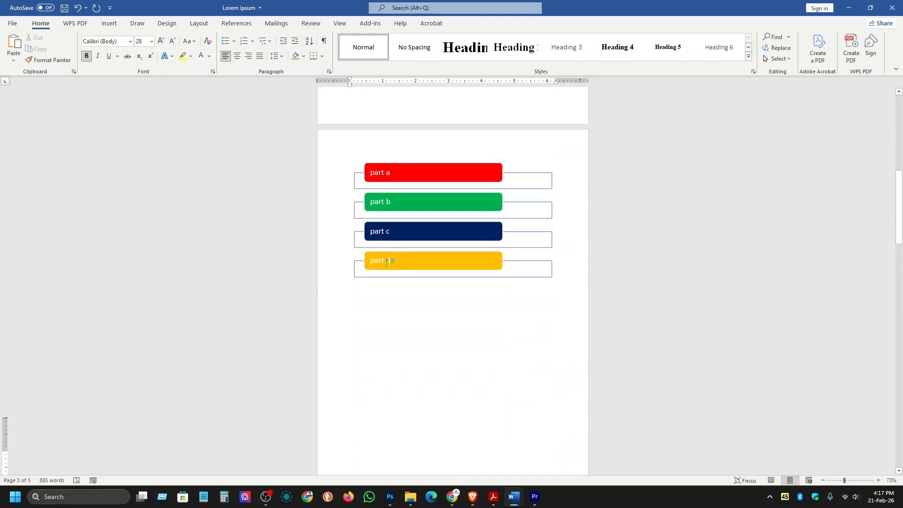
pyautogui.scroll(-6, 387, 262)
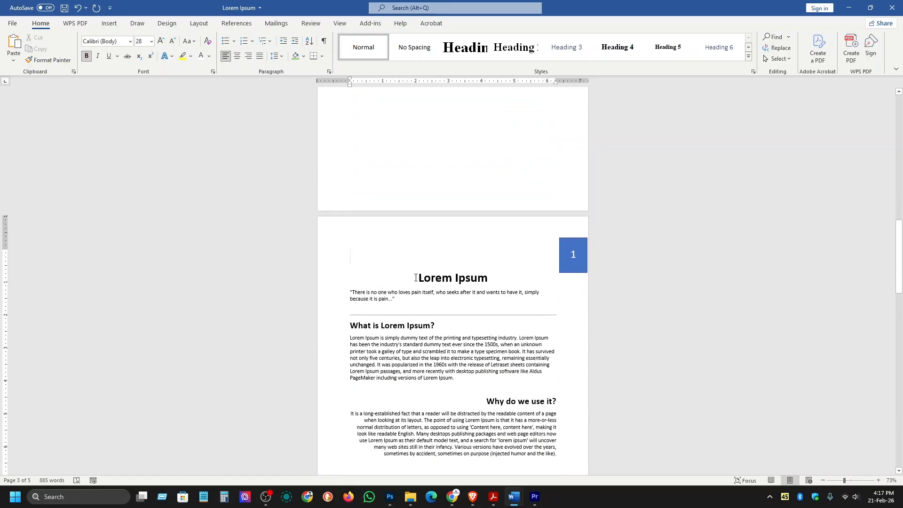
pyautogui.click(355, 259)
pyautogui.press('Return')
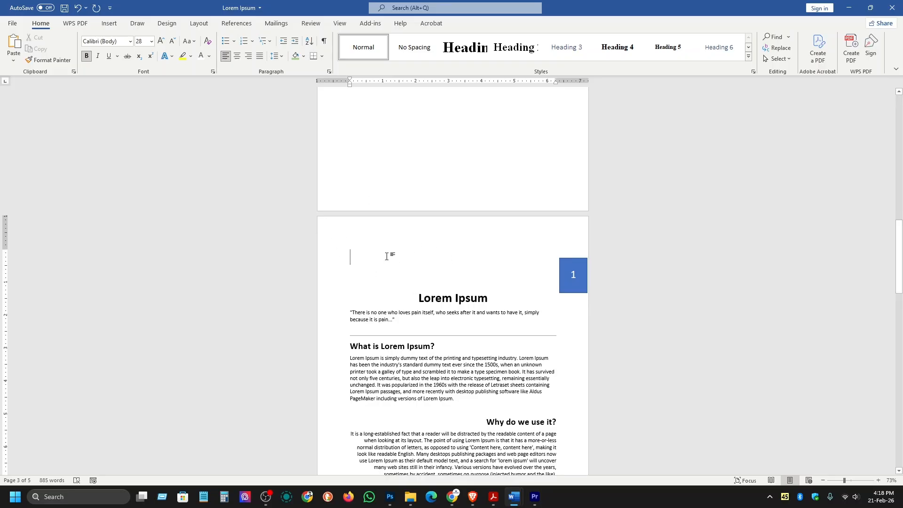
# Step: Switch to Chrome, search Google for "typing test" and open the TypingTest.com result
pyautogui.moveTo(453, 506)
pyautogui.click(489, 458)
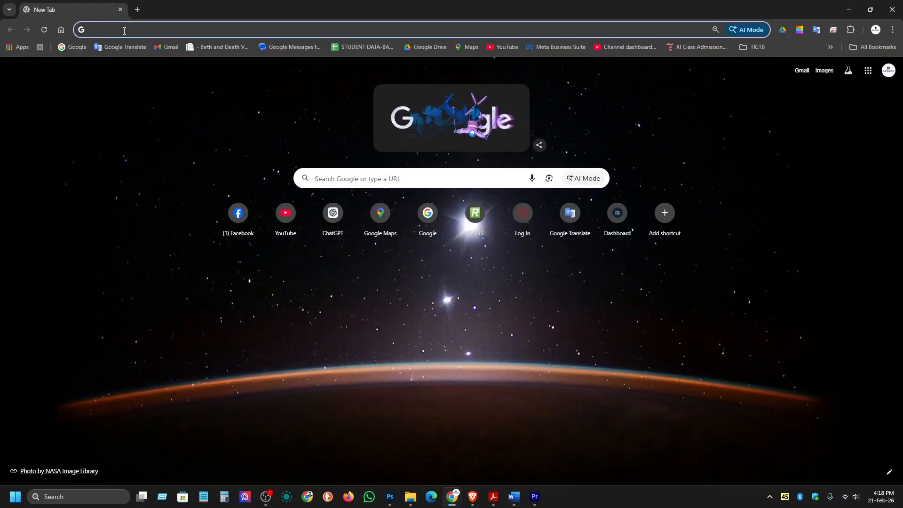
pyautogui.write('typing')
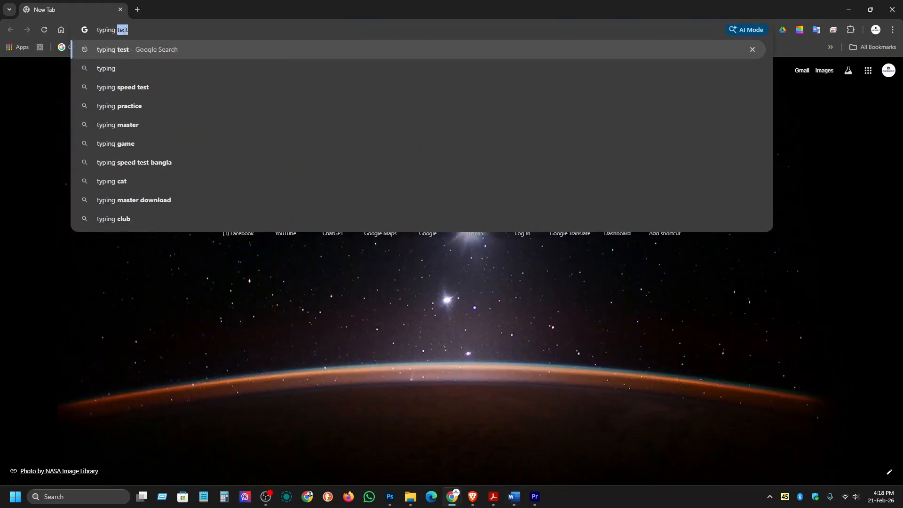
pyautogui.press('Return')
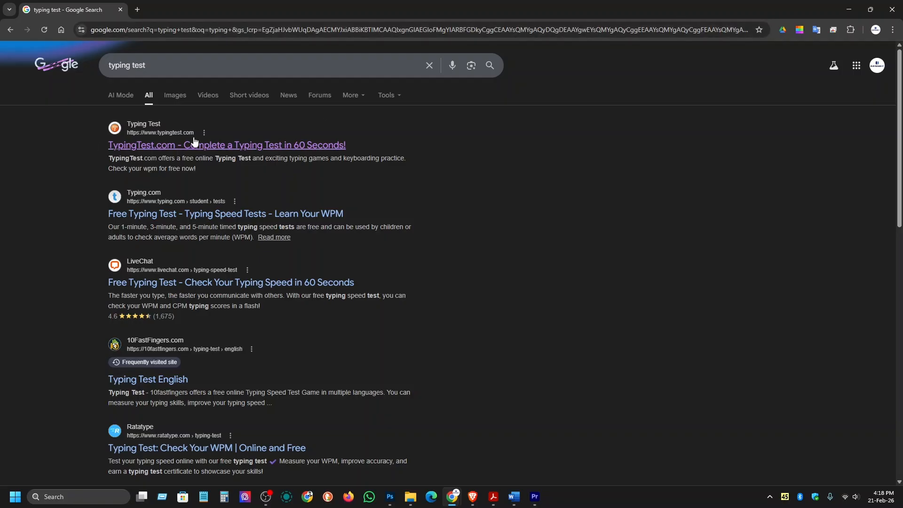
pyautogui.click(139, 136)
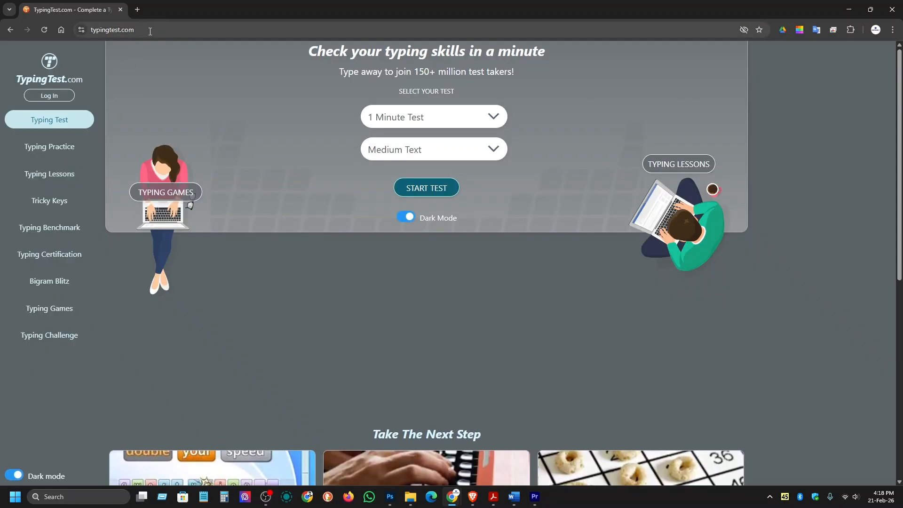
# Step: Copy the full web address of the TypingTest.com page
pyautogui.click(146, 31)
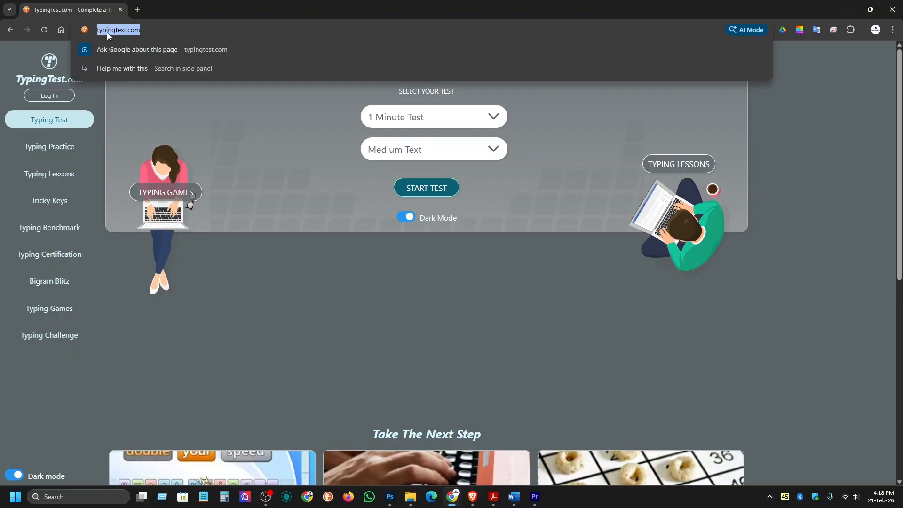
pyautogui.rightClick(131, 31)
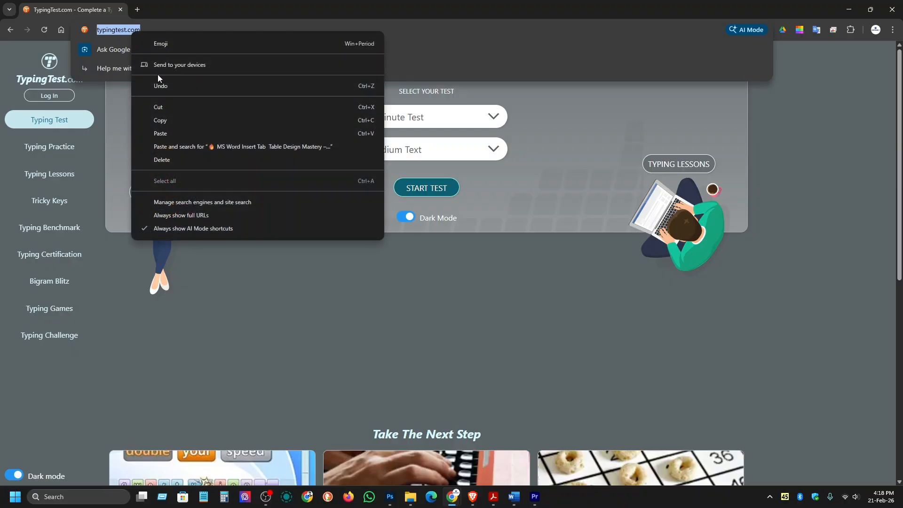
pyautogui.click(158, 122)
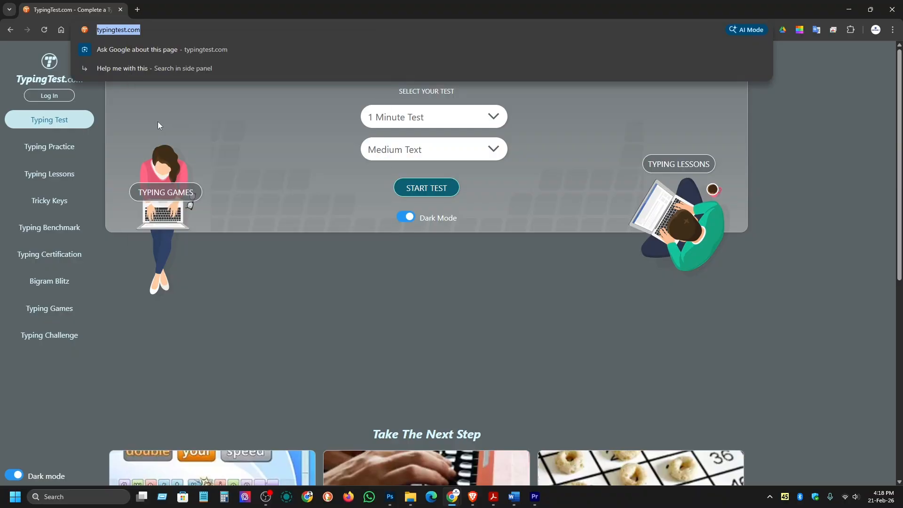
# Step: Back in Word, paste the address as text only on the empty line above the title and convert it into a live link
pyautogui.click(849, 9)
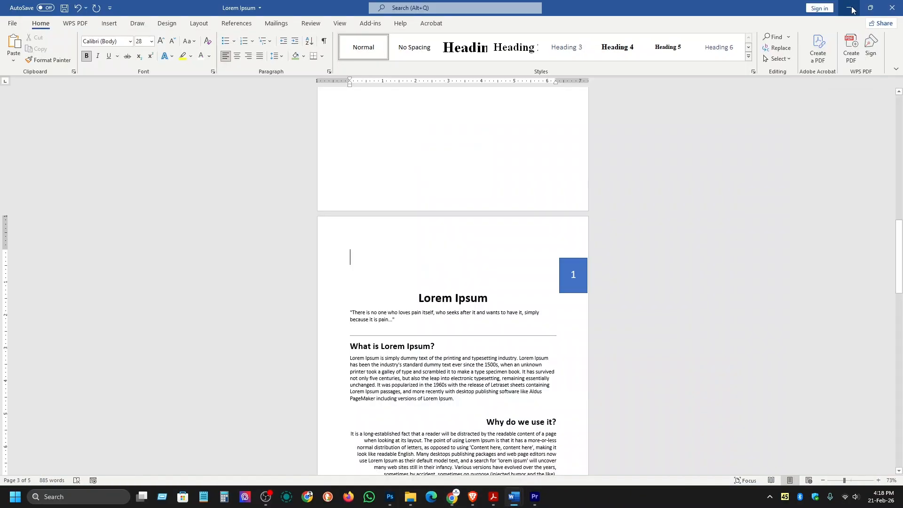
pyautogui.rightClick(357, 252)
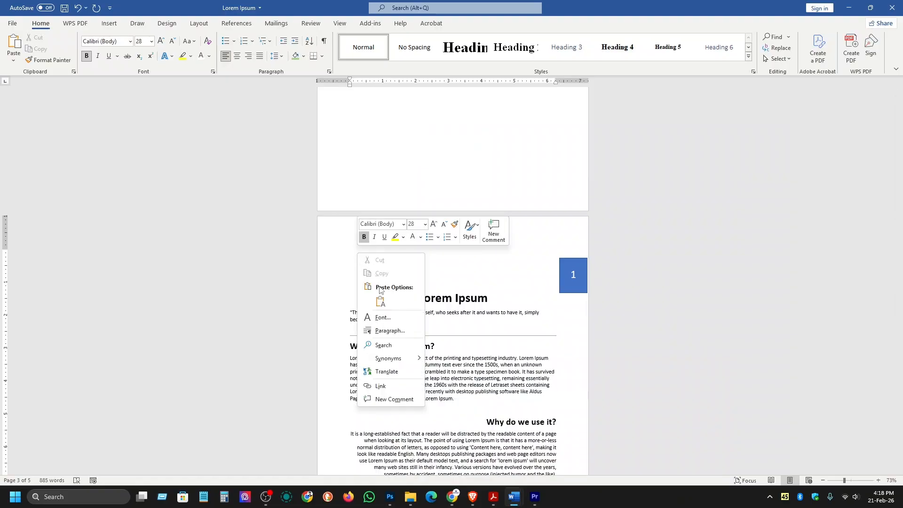
pyautogui.click(380, 302)
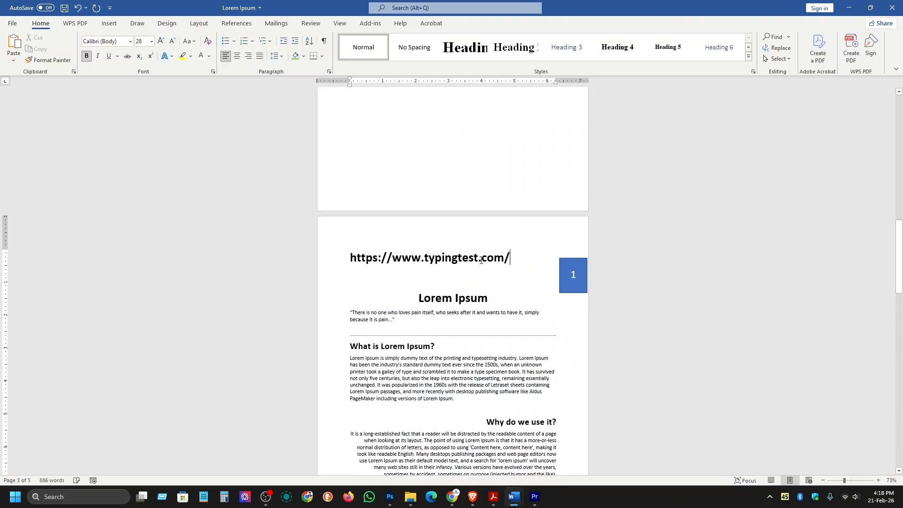
pyautogui.press('Return')
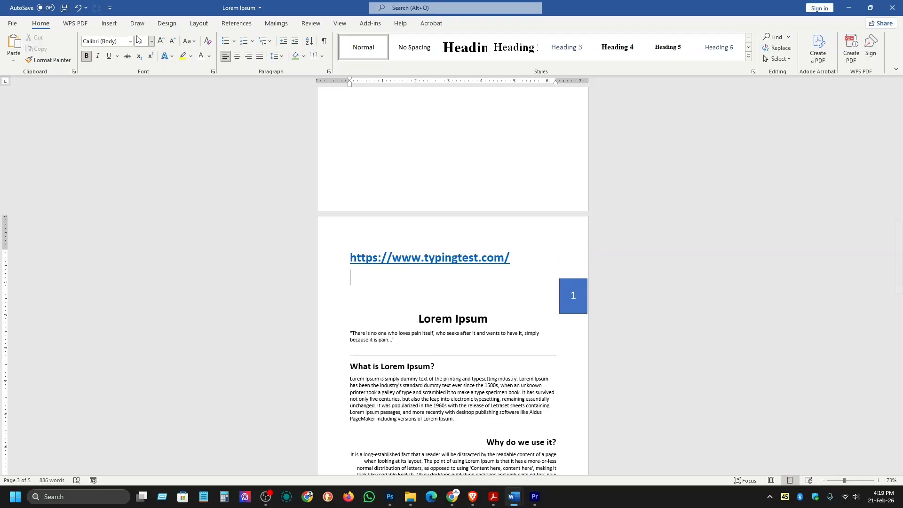
pyautogui.click(110, 25)
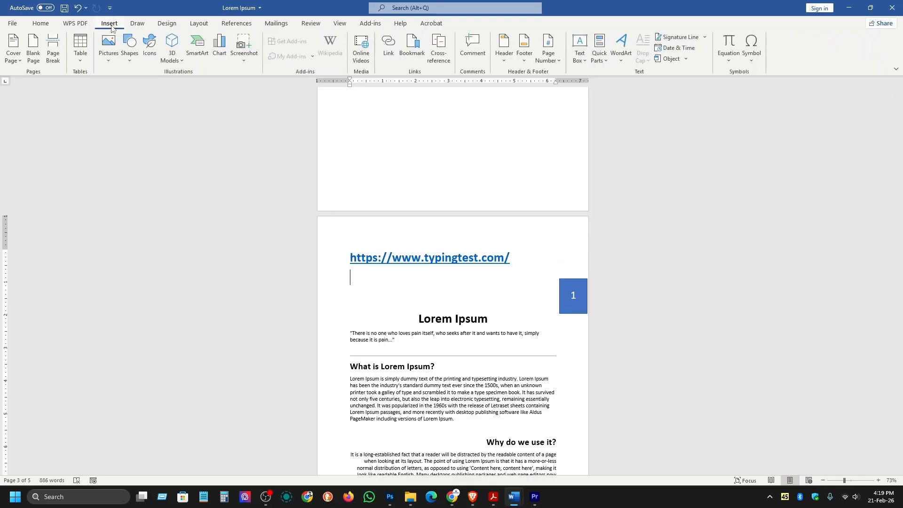
pyautogui.click(389, 47)
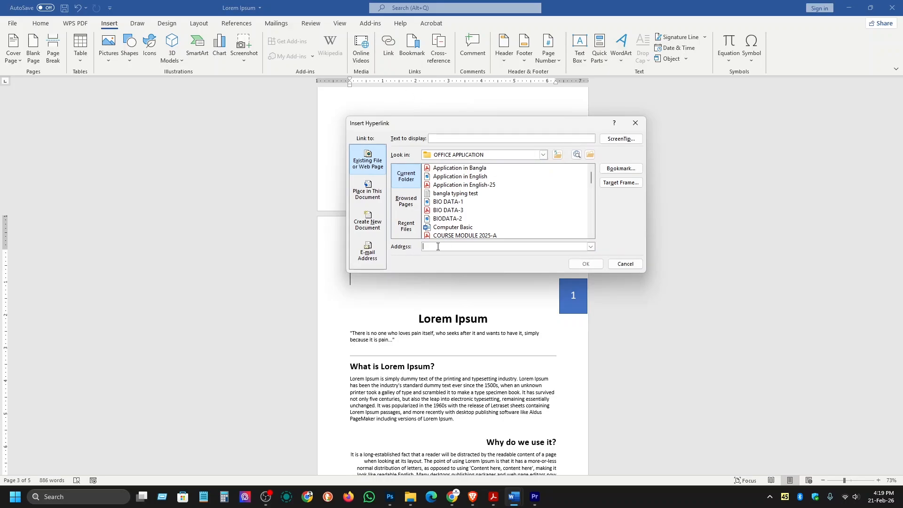
pyautogui.rightClick(437, 246)
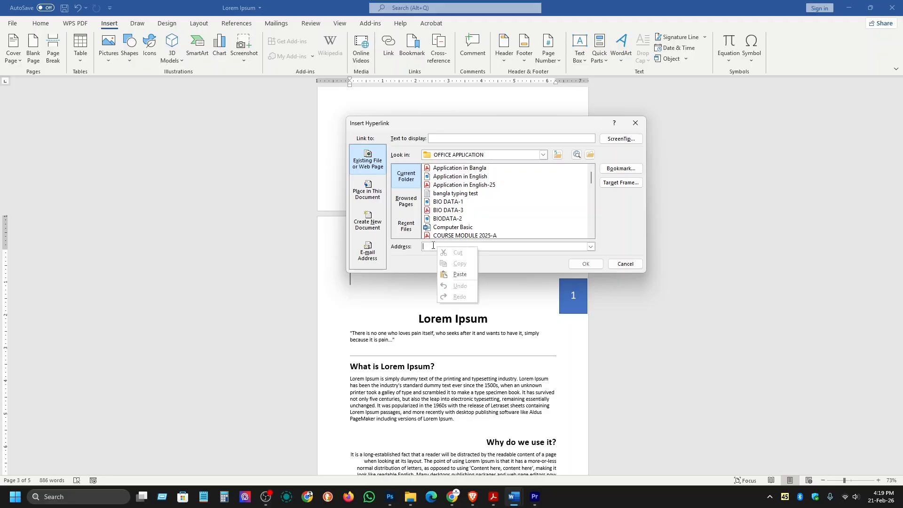
pyautogui.click(459, 274)
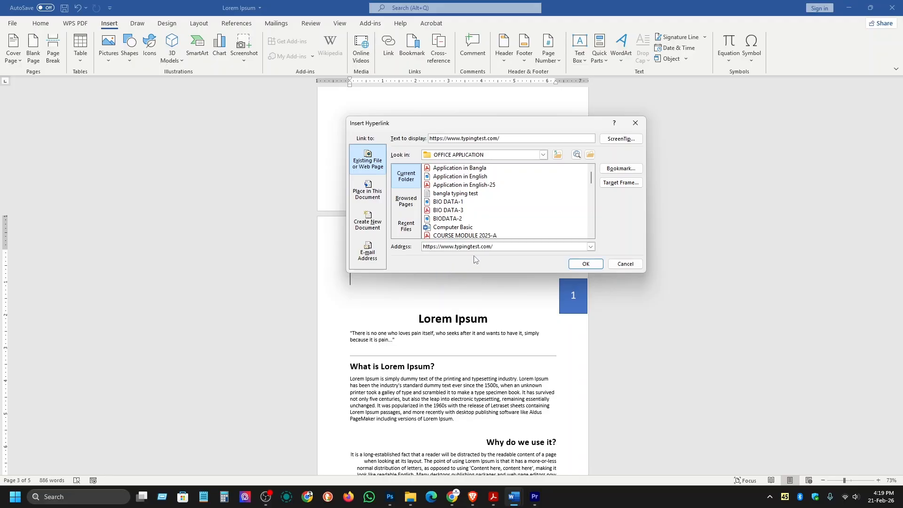
# Step: Set the hyperlink's display text to "typing" and insert it on the line below the pasted link
pyautogui.moveTo(435, 121); pyautogui.dragTo(539, 169)
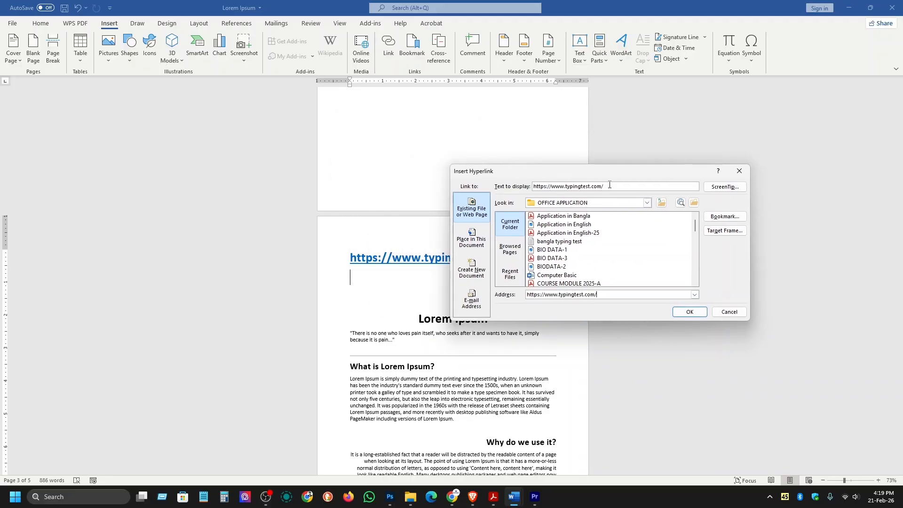
pyautogui.moveTo(609, 184); pyautogui.dragTo(502, 189)
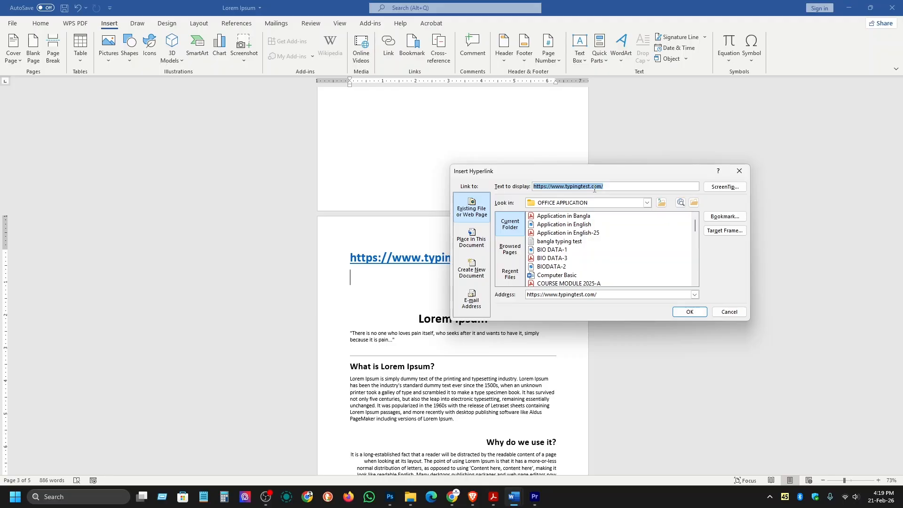
pyautogui.write('ty')
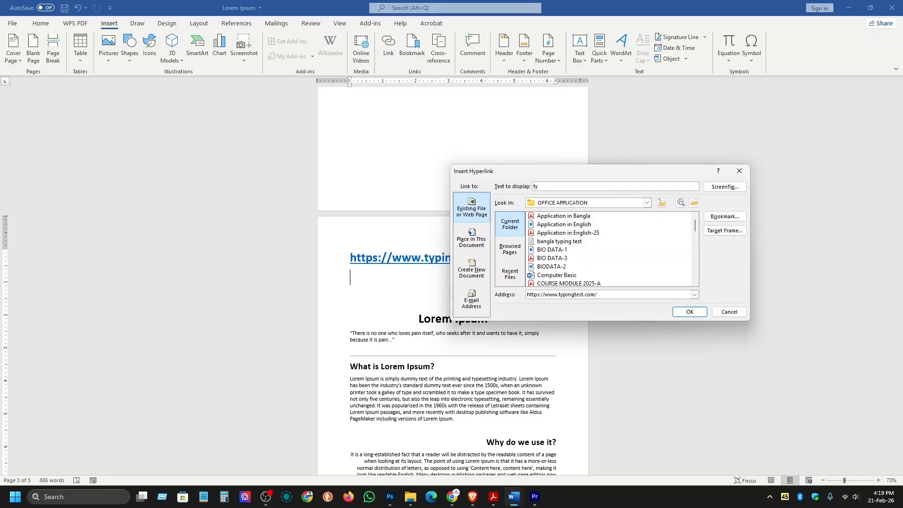
pyautogui.write('ping')
pyautogui.click(687, 314)
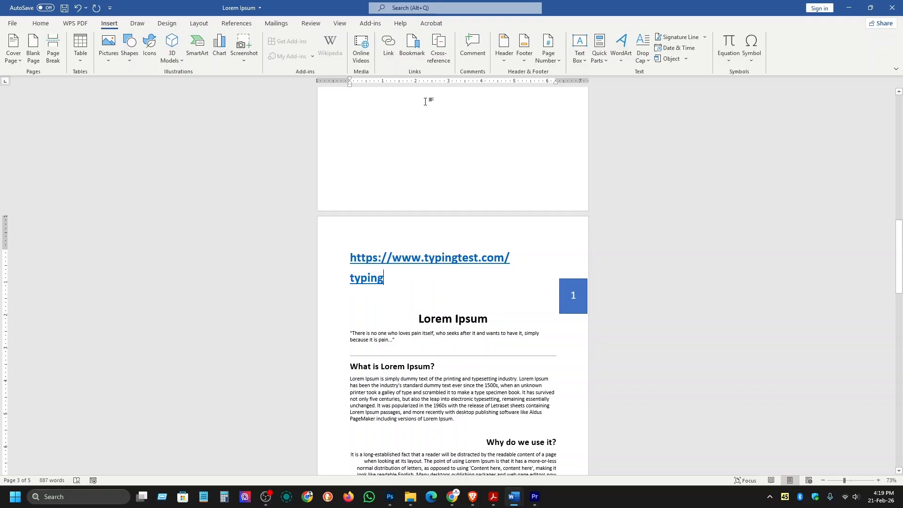
pyautogui.click(388, 44)
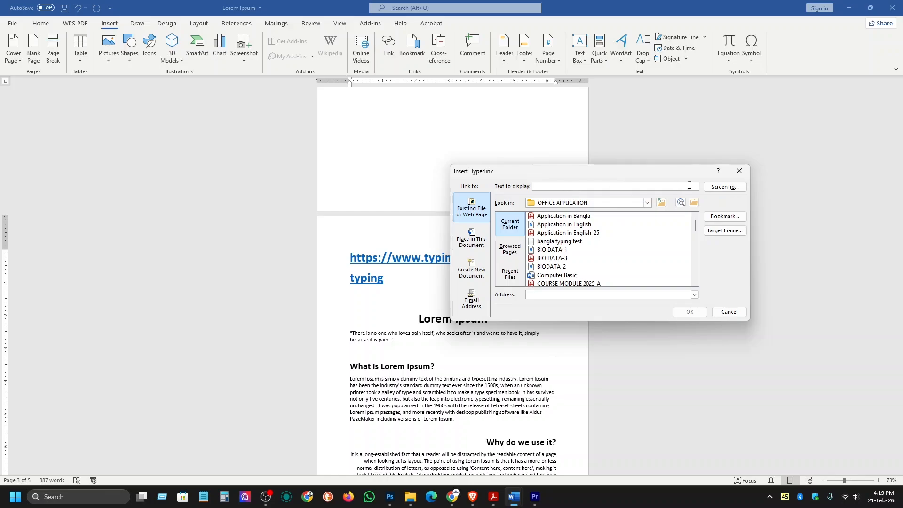
pyautogui.click(739, 172)
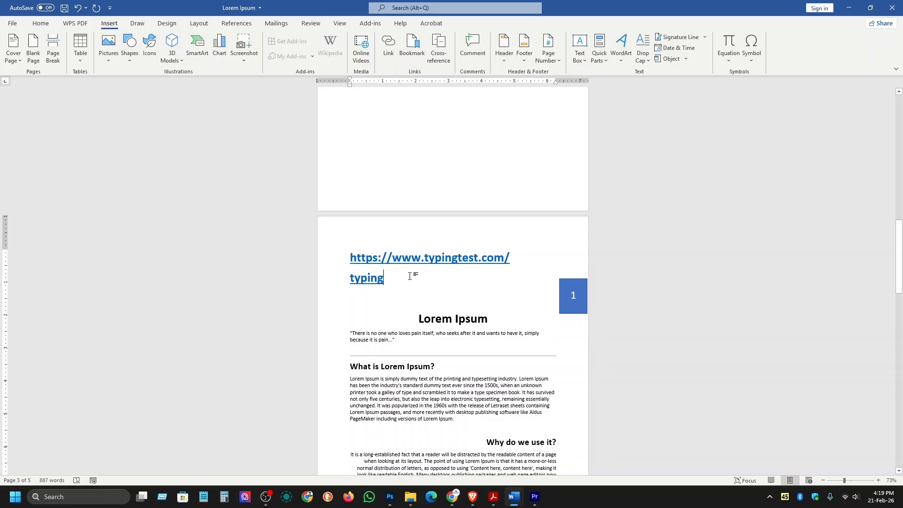
# Step: Switch to the course module PDF in Acrobat, mark the Header, Footer and Page Number topics under Class 4, and return to Word
pyautogui.hotkey('alt', 'Tab')
pyautogui.hotkey('alt', 'Tab')
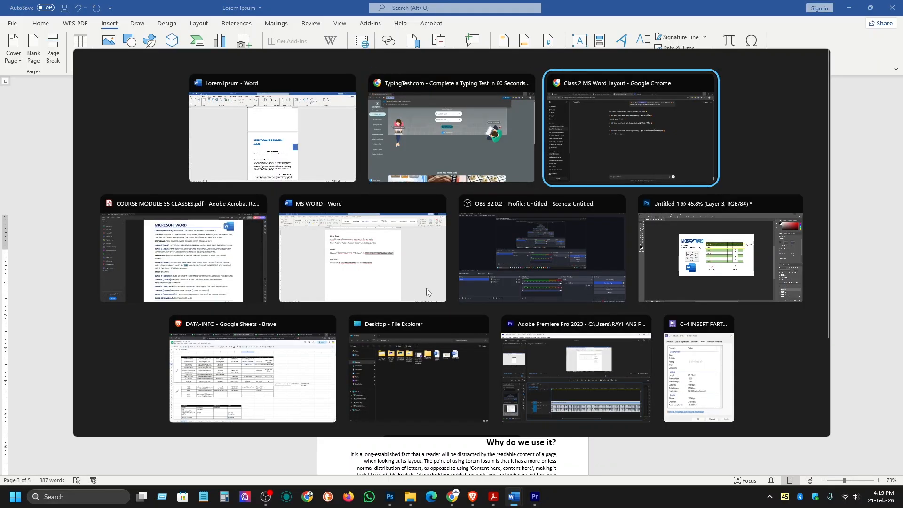
pyautogui.click(218, 275)
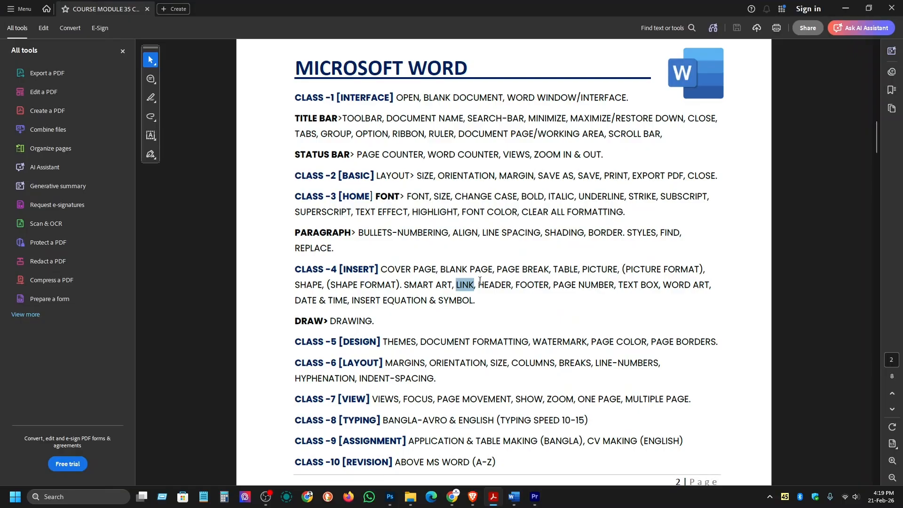
pyautogui.moveTo(478, 285); pyautogui.dragTo(603, 286)
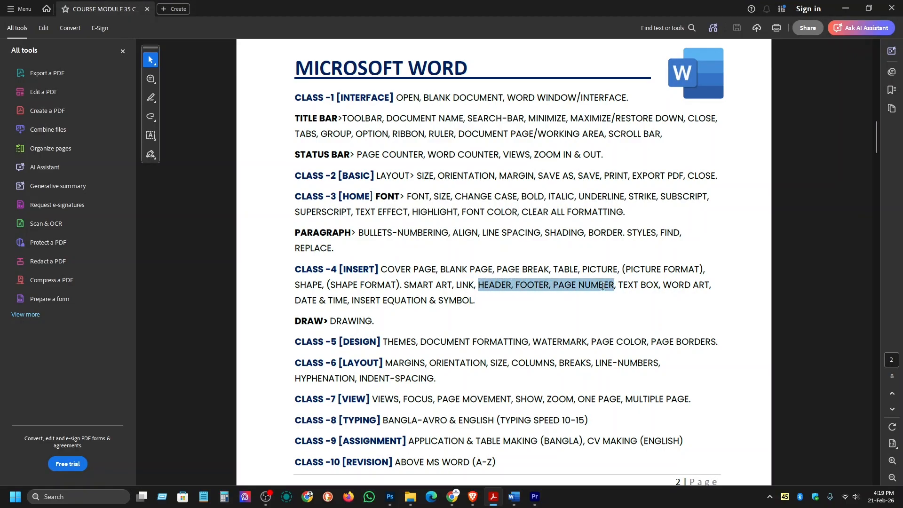
pyautogui.click(844, 8)
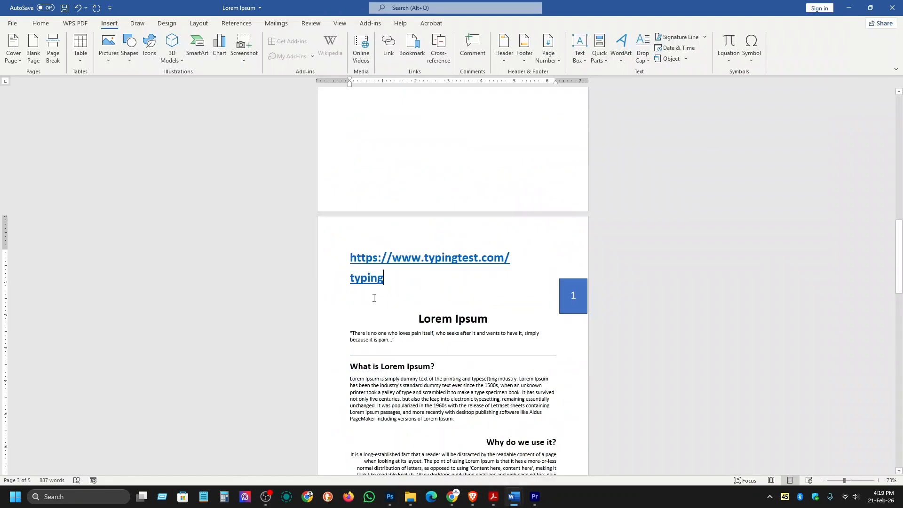
# Step: Open the first page's header for editing and enter the text "Rayhans it institute"
pyautogui.scroll(-1, 517, 259)
pyautogui.scroll(5, 507, 261)
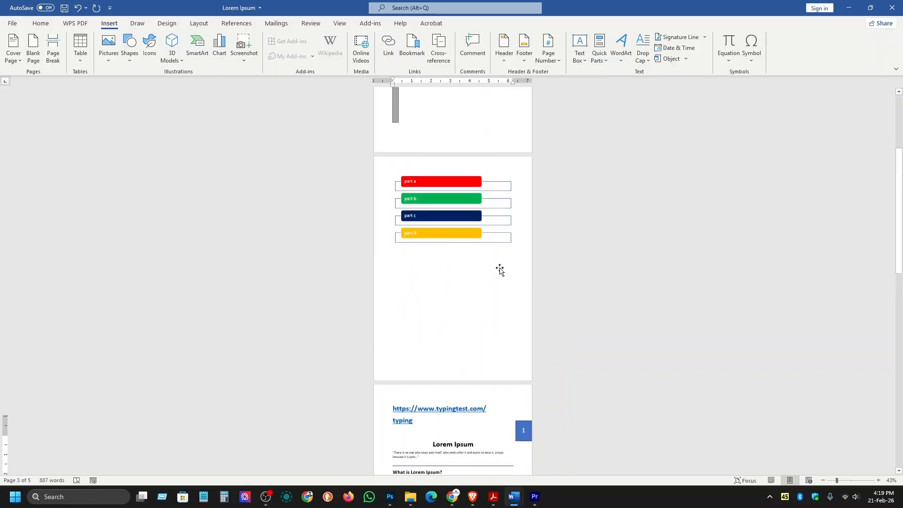
pyautogui.scroll(2, 493, 262)
pyautogui.scroll(2, 478, 230)
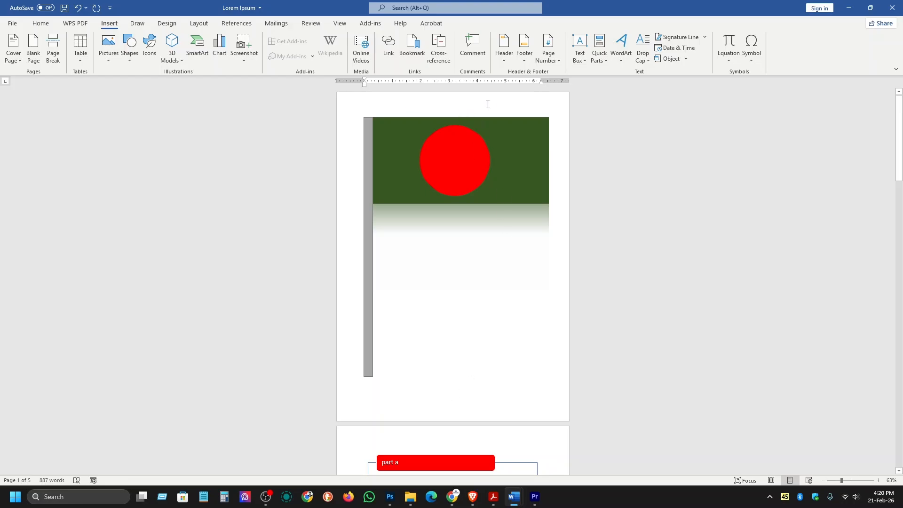
pyautogui.doubleClick(464, 101)
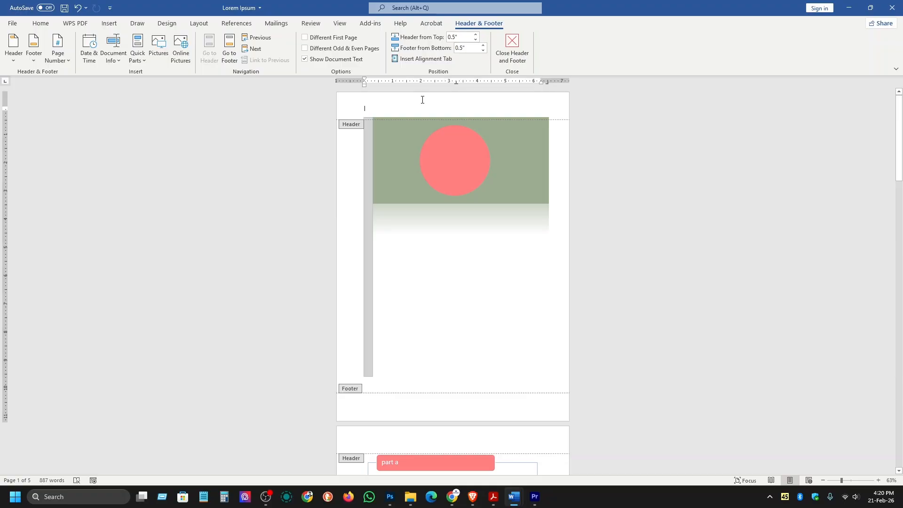
pyautogui.write('rayhans')
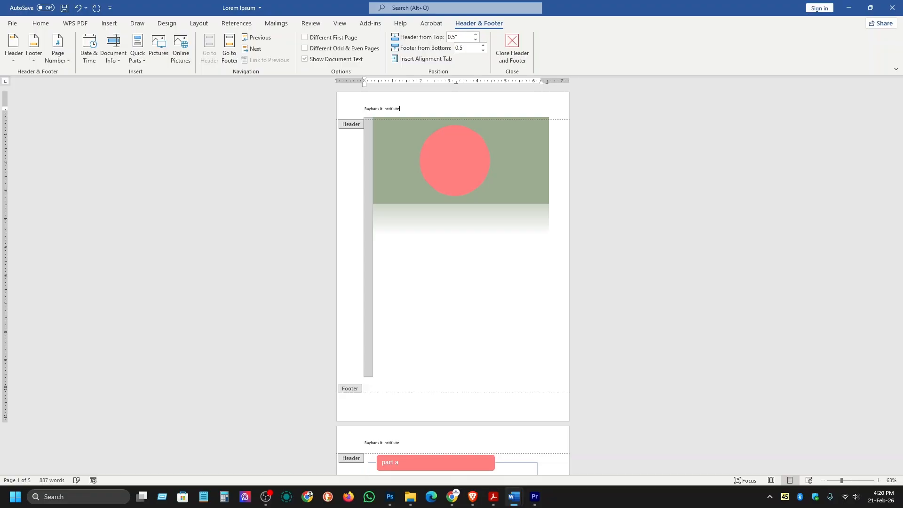
pyautogui.scroll(6, 406, 110)
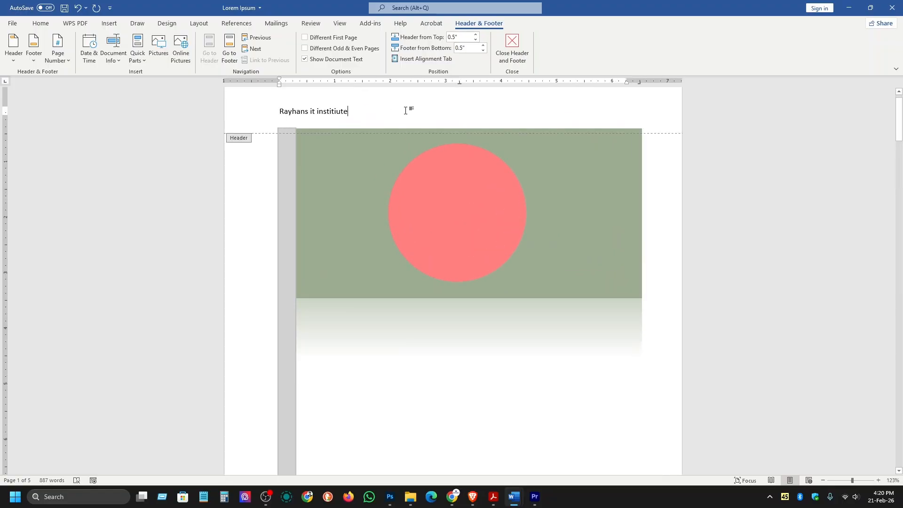
pyautogui.press('BackSpace')
pyautogui.press('BackSpace')
pyautogui.press('BackSpace')
pyautogui.press('BackSpace')
pyautogui.press('BackSpace')
pyautogui.write('titute')
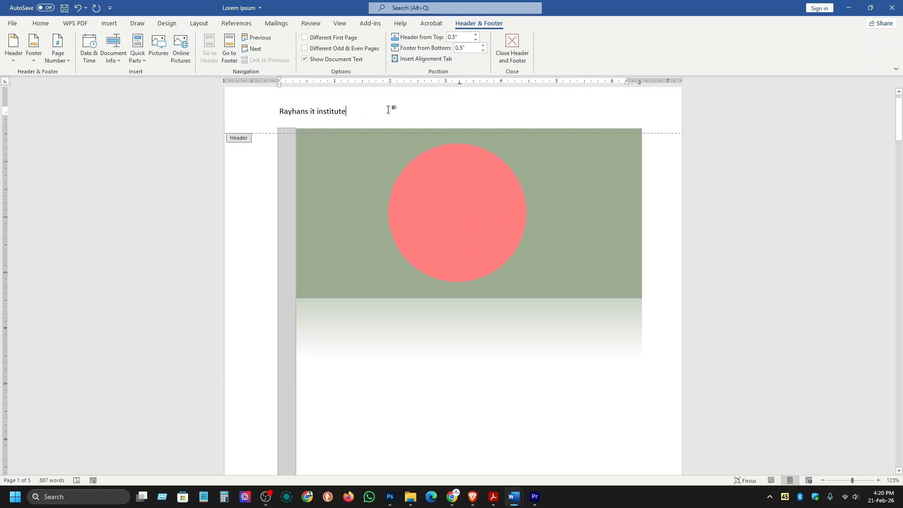
# Step: Enlarge the header text to 18 pt and change it to UPPERCASE
pyautogui.moveTo(390, 111); pyautogui.dragTo(264, 110)
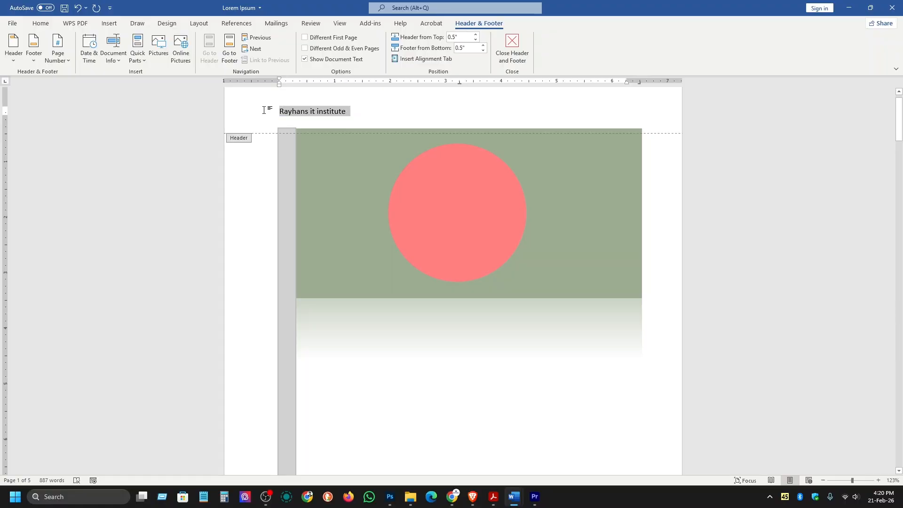
pyautogui.click(40, 24)
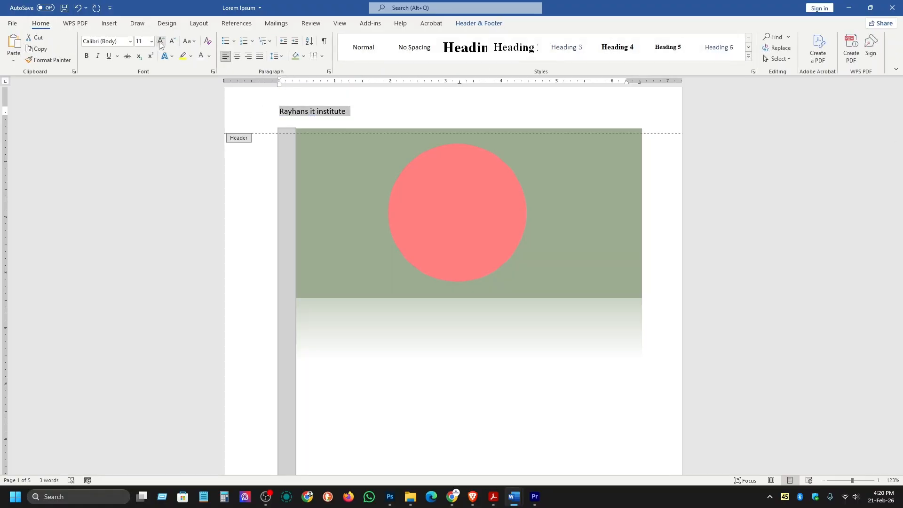
pyautogui.click(161, 41)
pyautogui.click(160, 41)
pyautogui.click(161, 41)
pyautogui.click(161, 41)
pyautogui.click(191, 40)
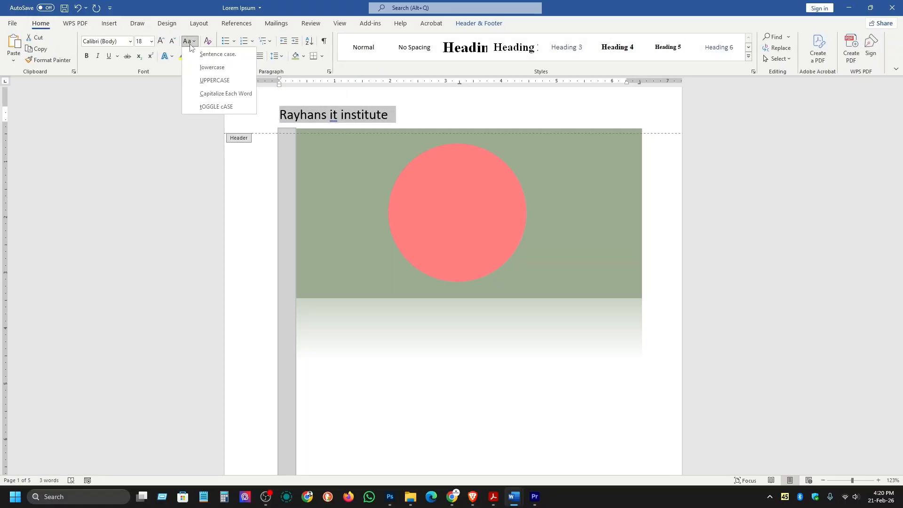
pyautogui.click(202, 78)
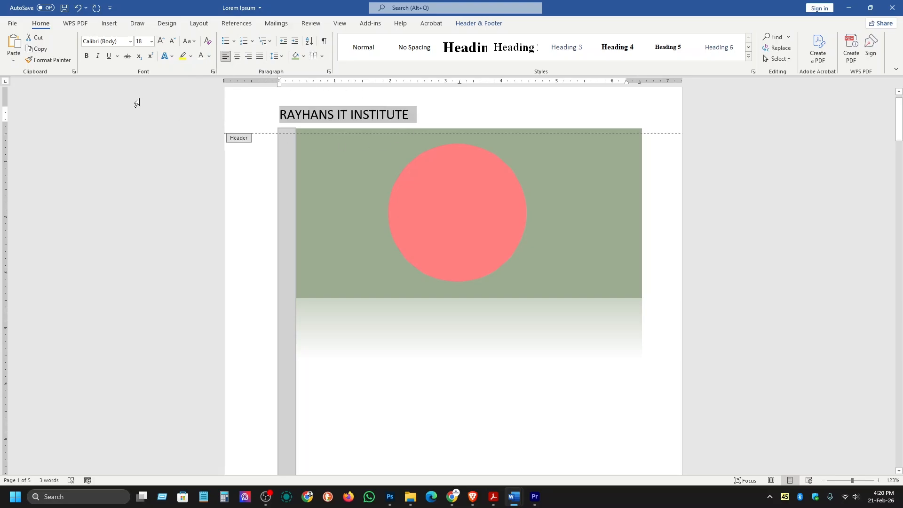
# Step: Colour the header text standard Blue and centre it
pyautogui.click(209, 56)
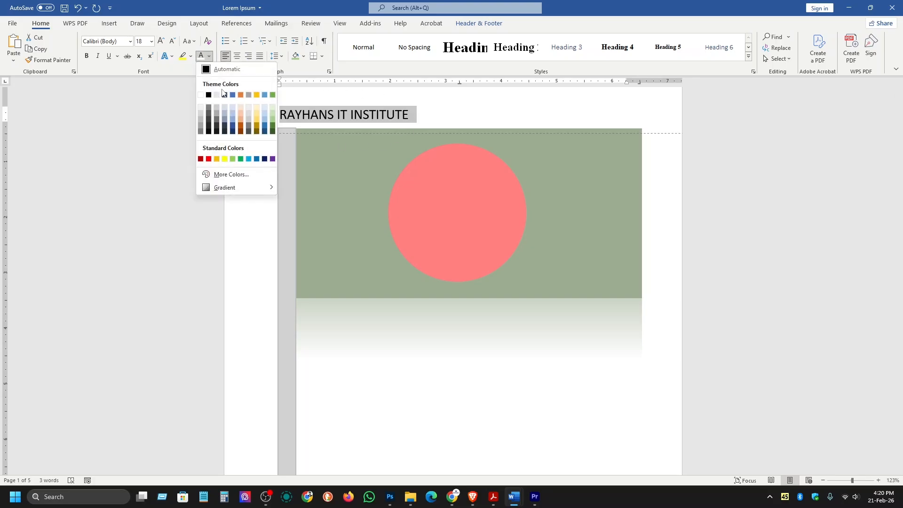
pyautogui.click(256, 159)
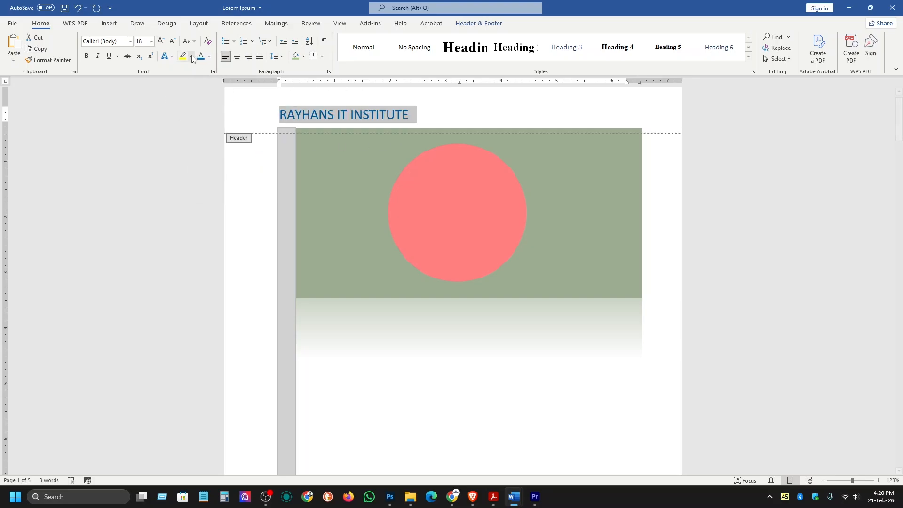
pyautogui.click(236, 57)
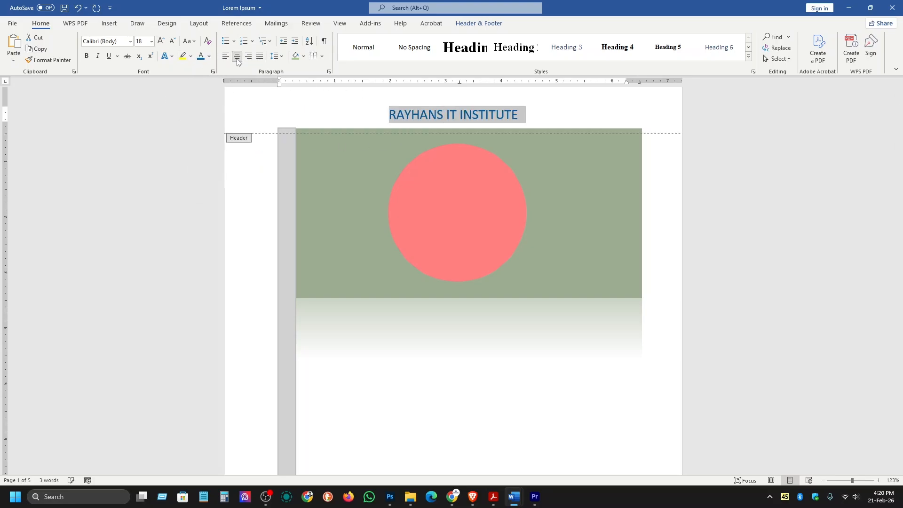
# Step: Make the header text bold and italic and increase its size to 22 pt
pyautogui.click(88, 57)
pyautogui.click(99, 56)
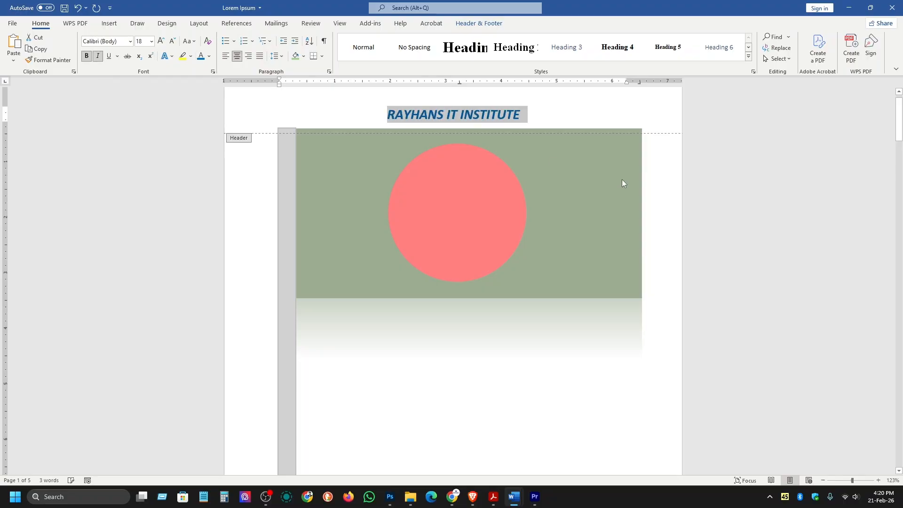
pyautogui.click(161, 42)
pyautogui.click(161, 41)
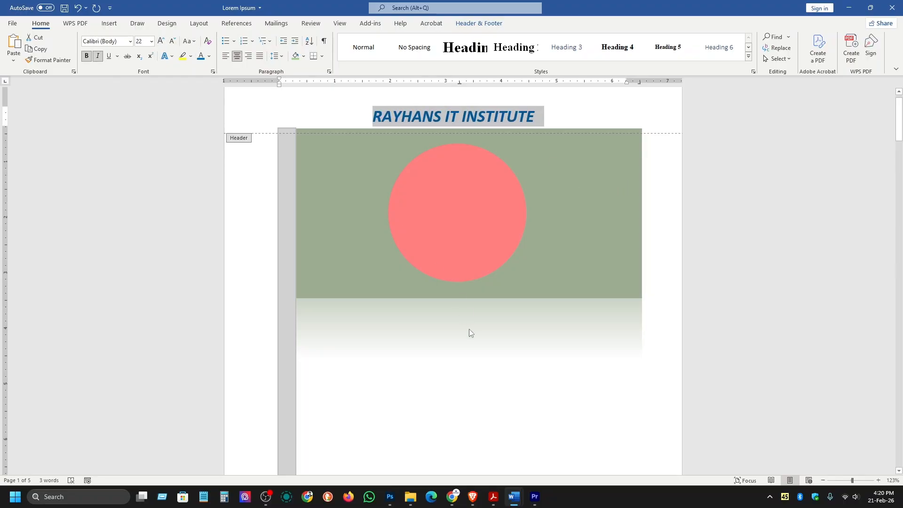
# Step: Review the header on every page down to the end of the document and return to the first page
pyautogui.keyDown('ctrl'); pyautogui.scroll(-6, 490, 256); pyautogui.keyUp('ctrl')
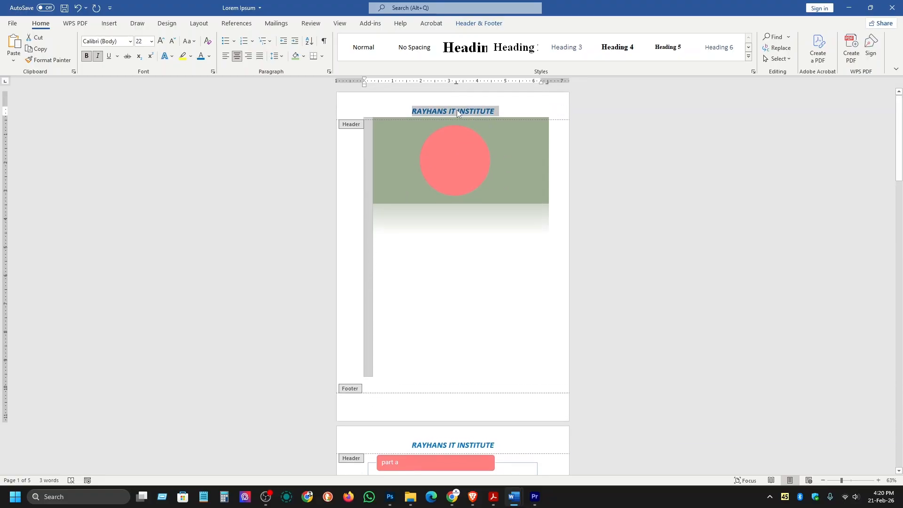
pyautogui.scroll(-10, 520, 201)
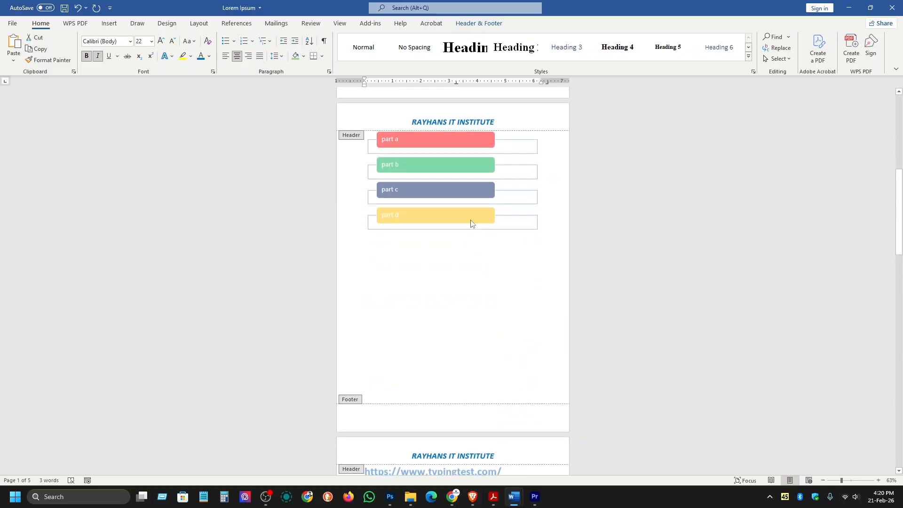
pyautogui.scroll(-12, 471, 224)
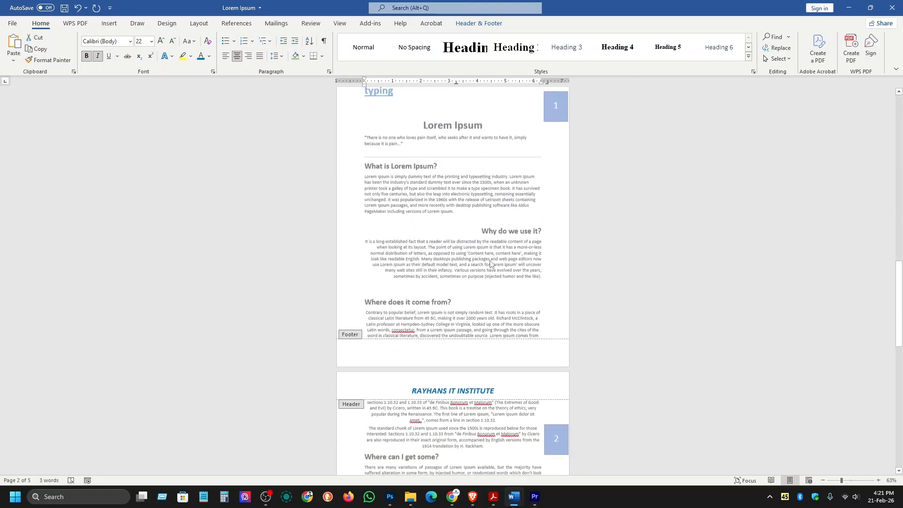
pyautogui.scroll(-13, 491, 263)
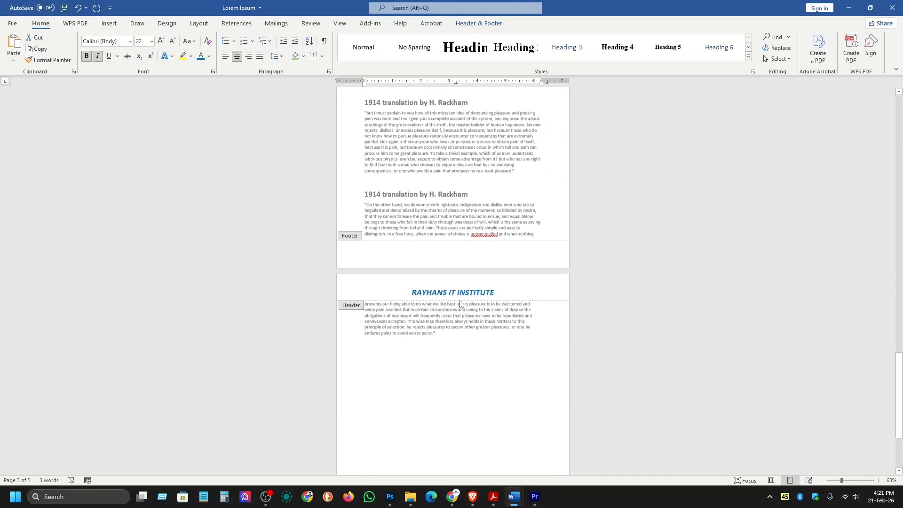
pyautogui.scroll(-4, 461, 303)
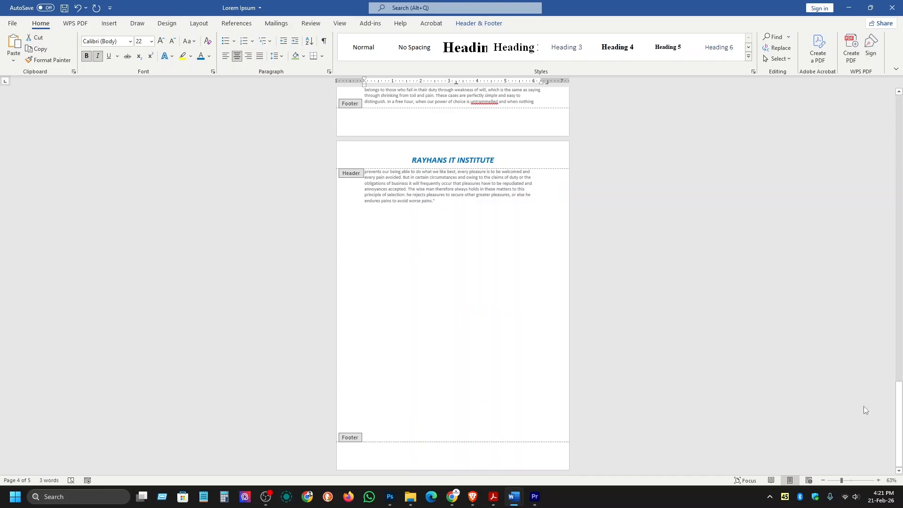
pyautogui.moveTo(893, 418); pyautogui.dragTo(893, 131)
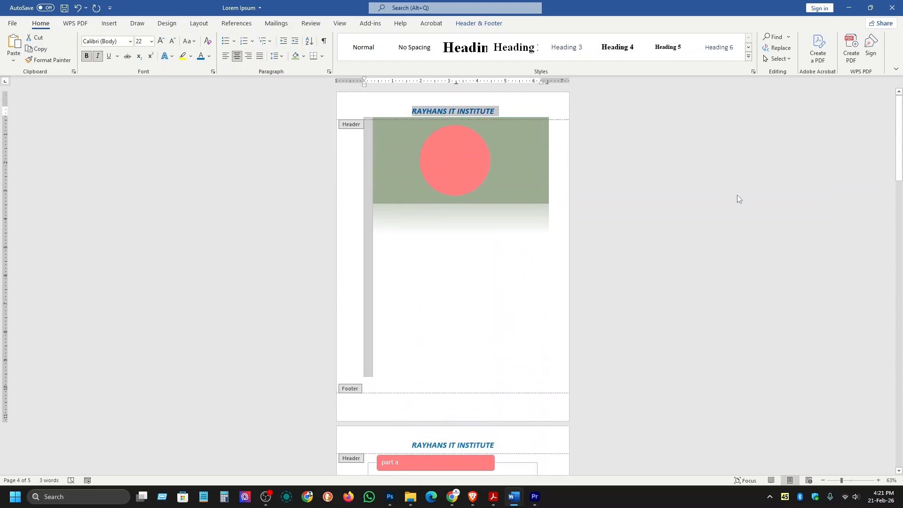
# Step: Enter "The end" in the first page's footer and check the footer on the following pages
pyautogui.click(421, 405)
pyautogui.write('The end')
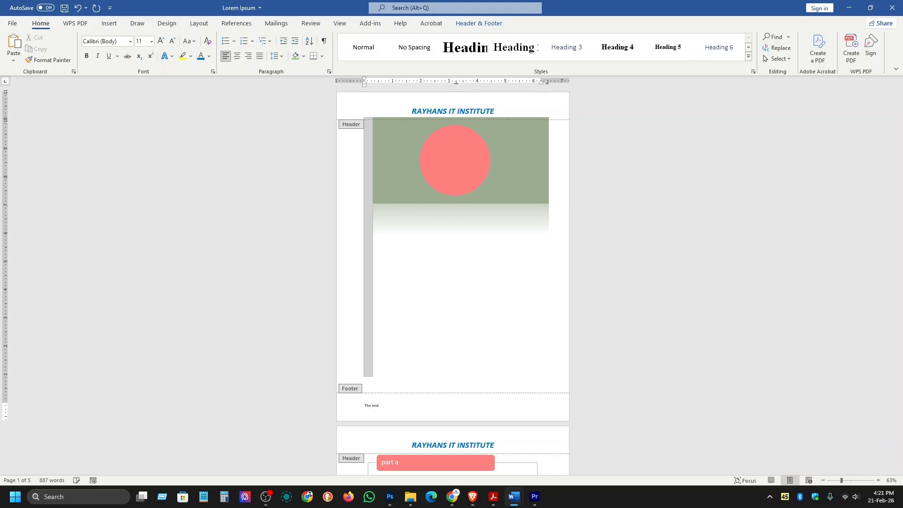
pyautogui.scroll(-10, 429, 434)
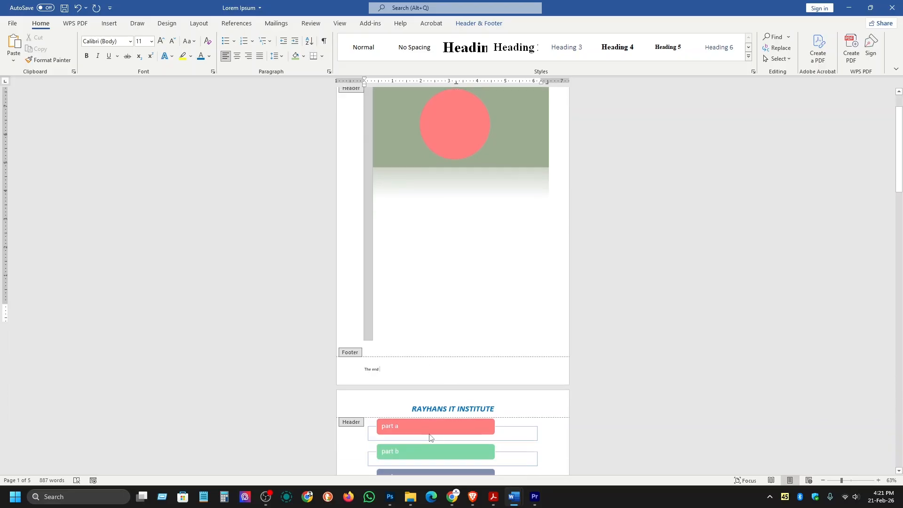
pyautogui.scroll(-10, 362, 348)
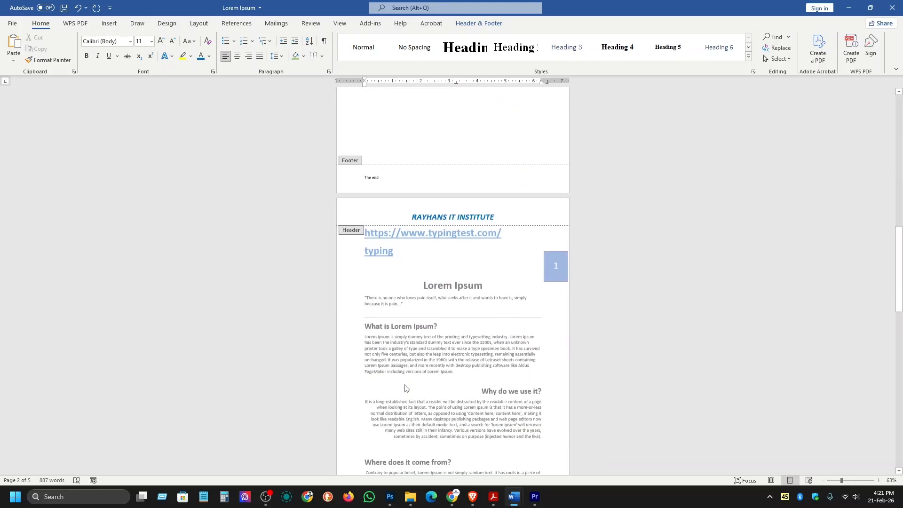
pyautogui.scroll(-1, 409, 325)
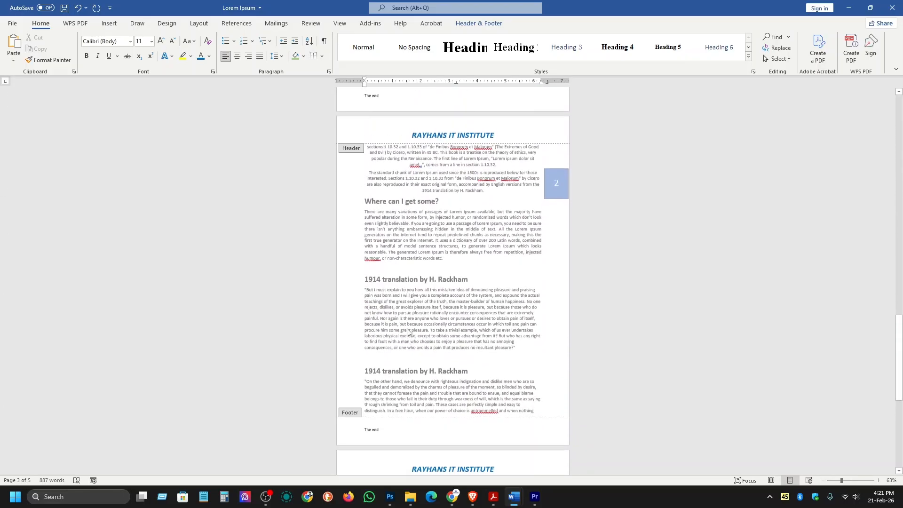
# Step: Delete the text "The end" from the first page's footer and check the footers on the following pages
pyautogui.scroll(14, 404, 315)
pyautogui.scroll(14, 401, 303)
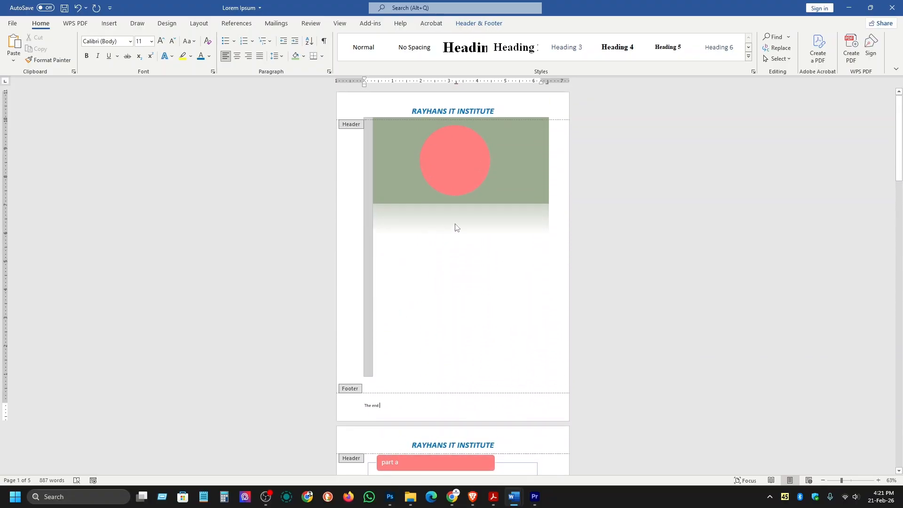
pyautogui.moveTo(391, 407); pyautogui.dragTo(343, 404)
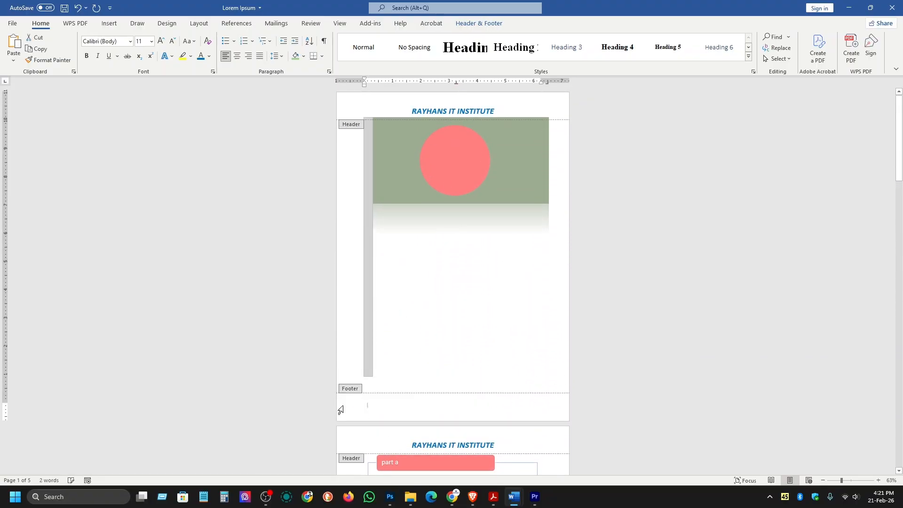
pyautogui.press('BackSpace')
pyautogui.scroll(-10, 531, 396)
pyautogui.scroll(-10, 537, 397)
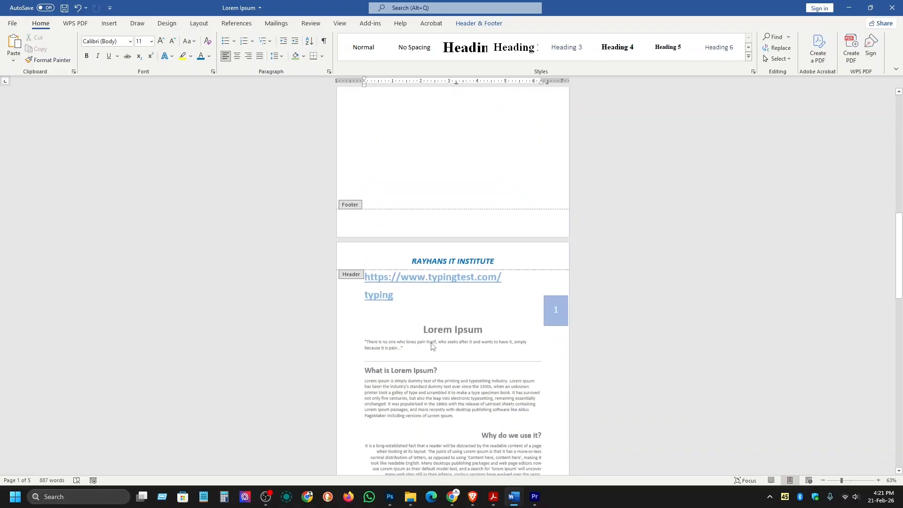
pyautogui.scroll(15, 449, 367)
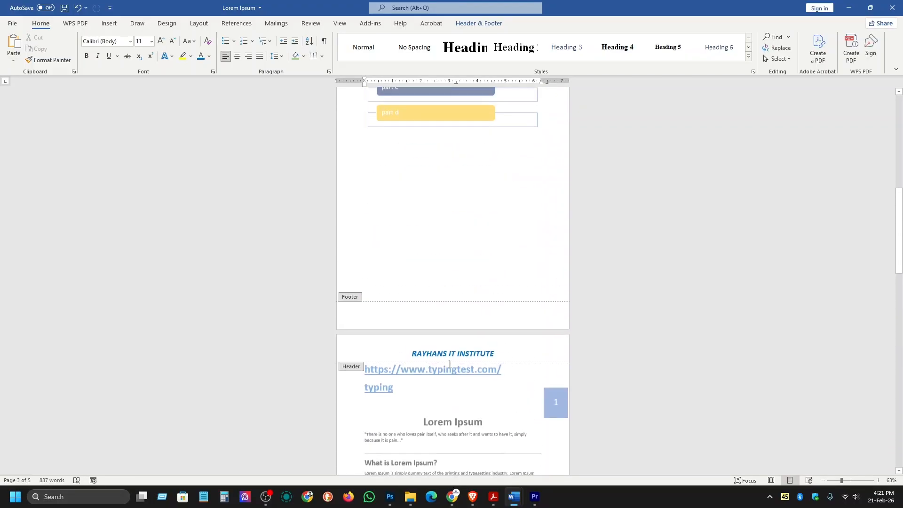
pyautogui.scroll(1, 432, 306)
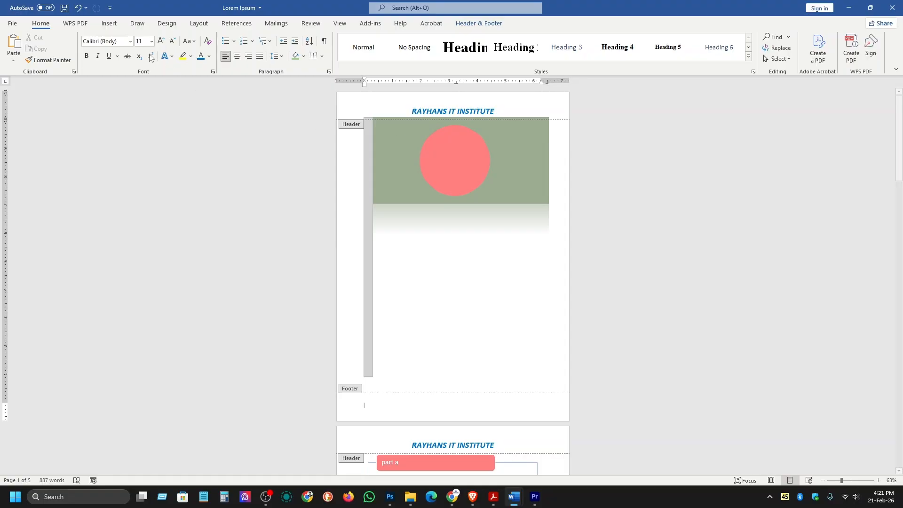
# Step: Browse the built-in page number designs for the top and the bottom of the page
pyautogui.click(109, 23)
pyautogui.click(559, 47)
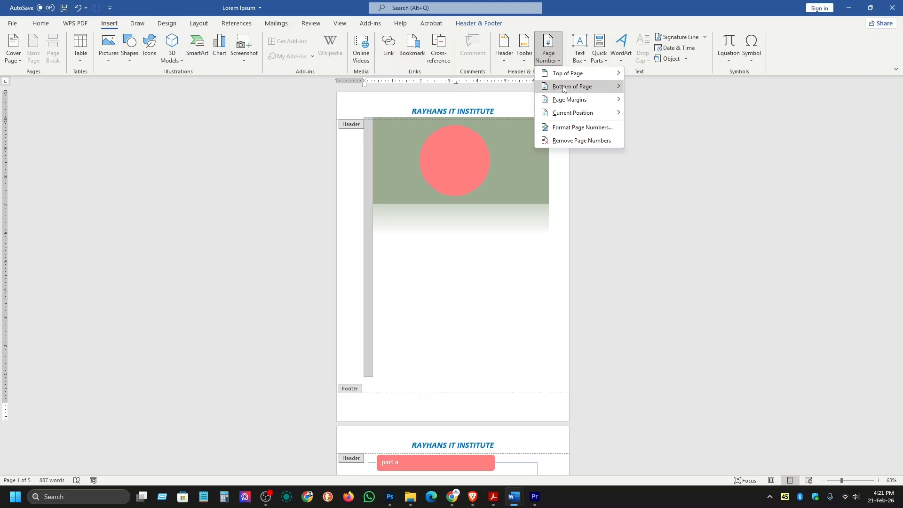
pyautogui.moveTo(569, 87)
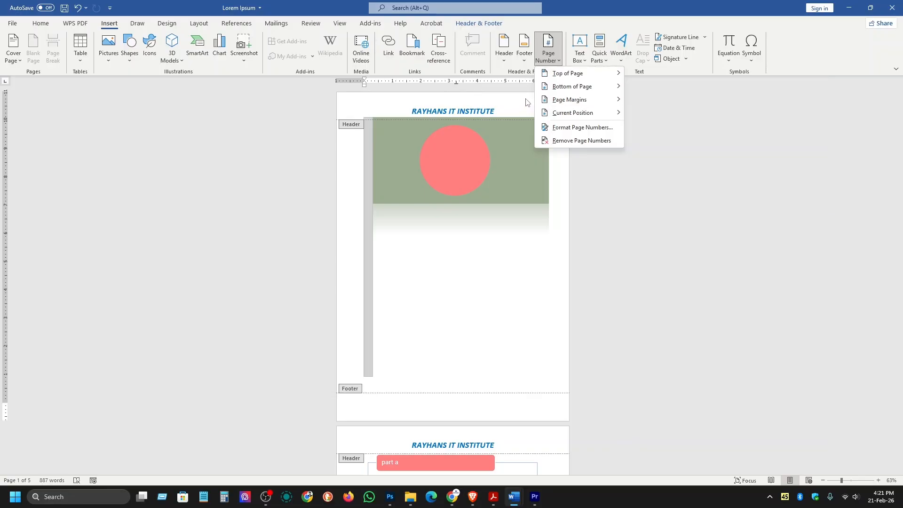
pyautogui.moveTo(547, 76)
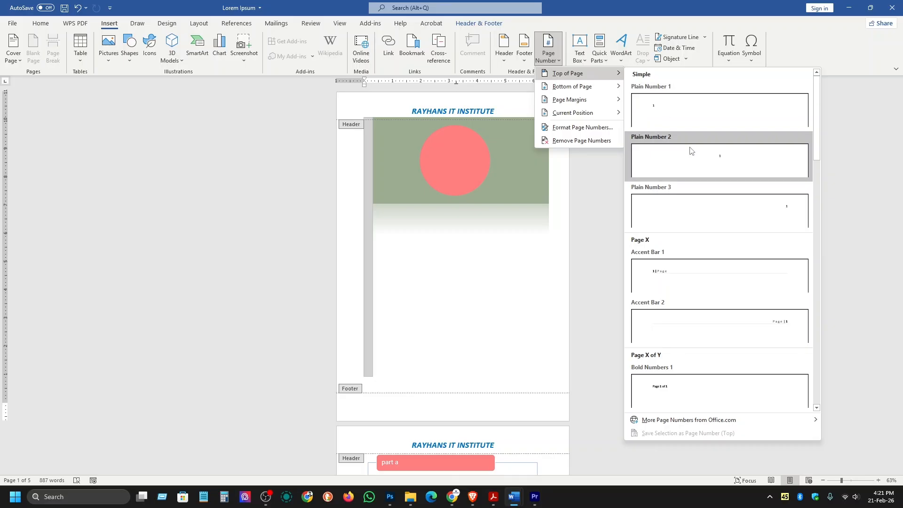
pyautogui.scroll(-10, 772, 203)
pyautogui.scroll(-5, 772, 328)
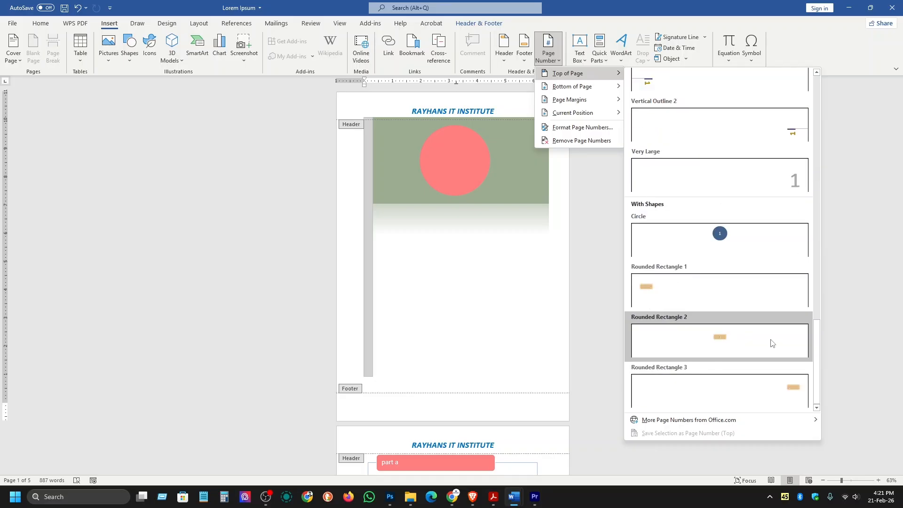
pyautogui.moveTo(567, 90)
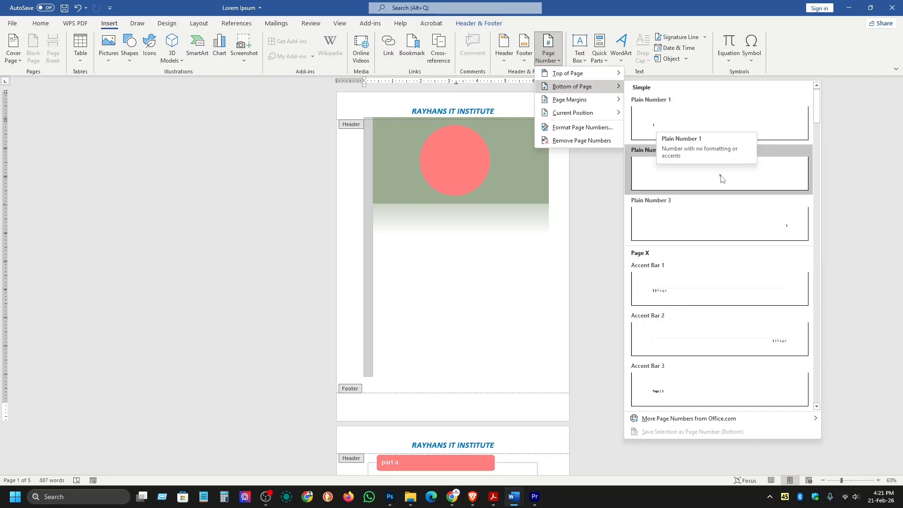
# Step: Switch to the course module PDF, examine the page numbers at the bottom of its pages, and return to Word
pyautogui.click(495, 496)
pyautogui.scroll(-1, 474, 297)
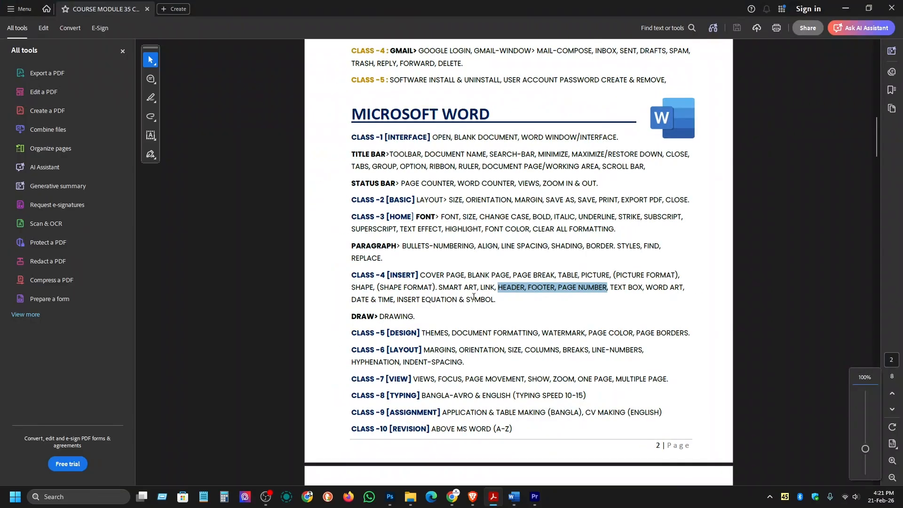
pyautogui.scroll(5, 547, 182)
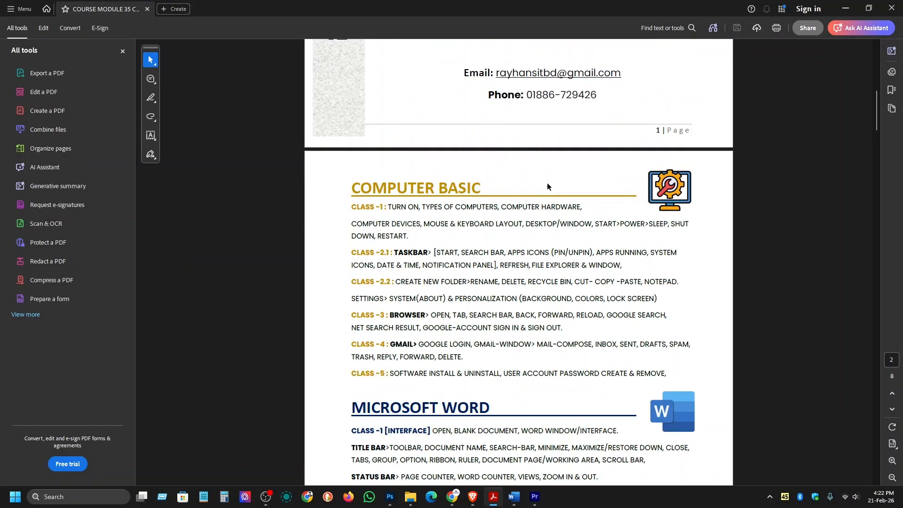
pyautogui.scroll(-6, 664, 203)
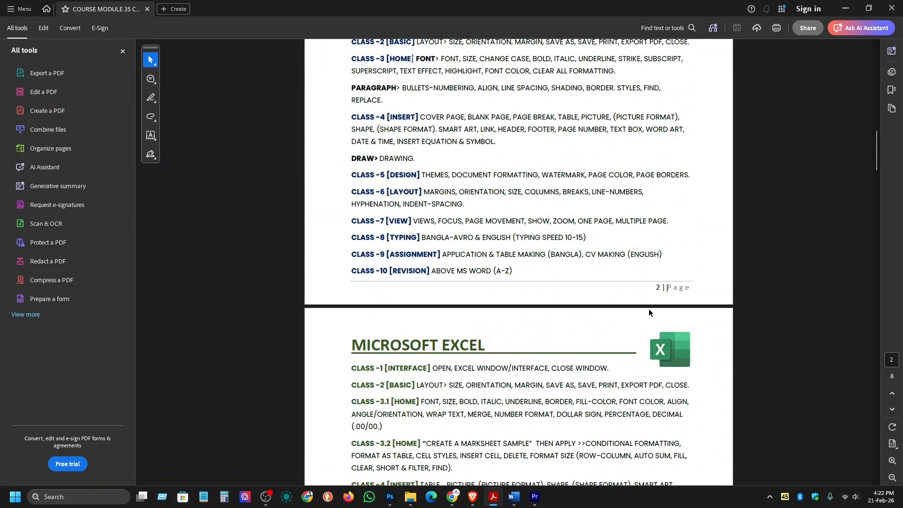
pyautogui.click(850, 9)
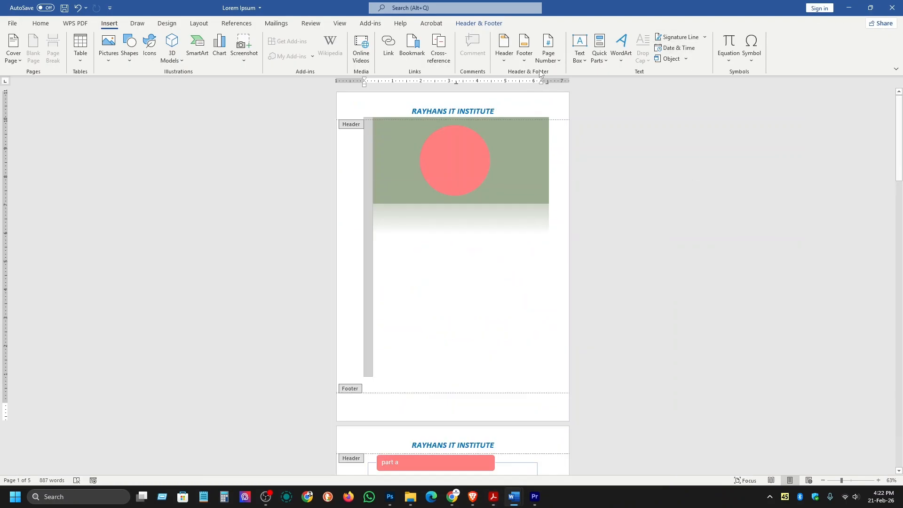
# Step: Insert an Accent Bar 2 page number at the bottom of the page and check the numbering throughout the document
pyautogui.click(545, 52)
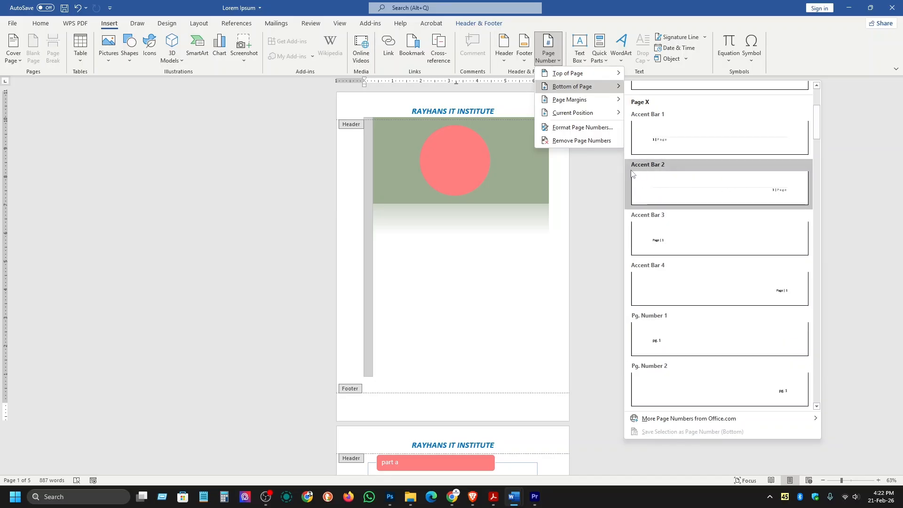
pyautogui.click(683, 187)
pyautogui.scroll(-3, 509, 335)
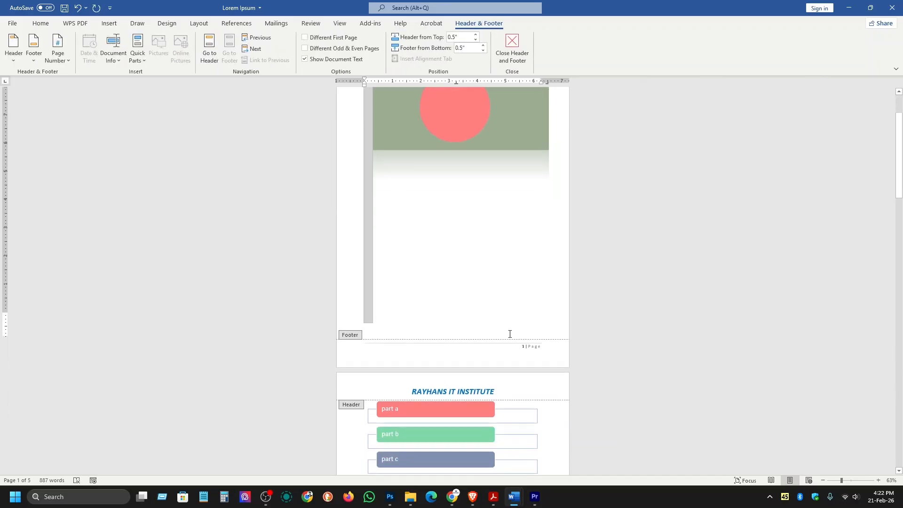
pyautogui.scroll(-10, 501, 249)
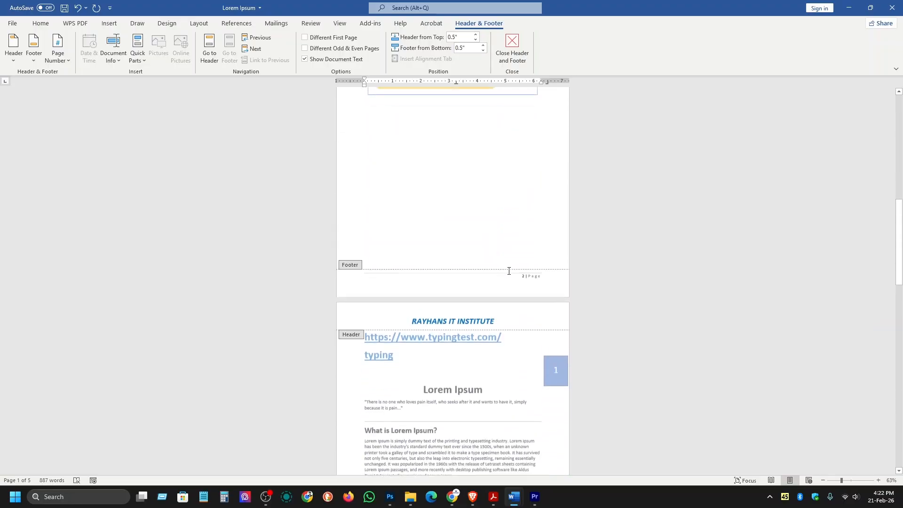
pyautogui.scroll(-3, 517, 282)
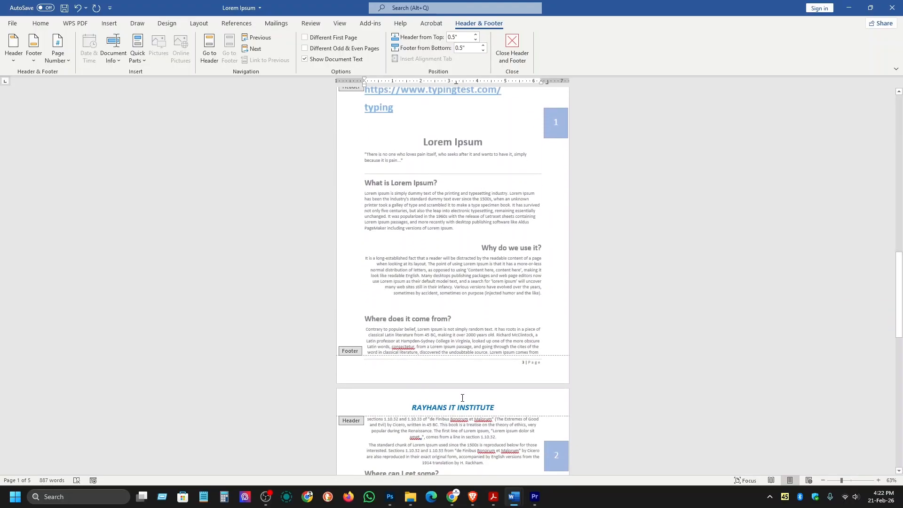
pyautogui.scroll(-7, 462, 397)
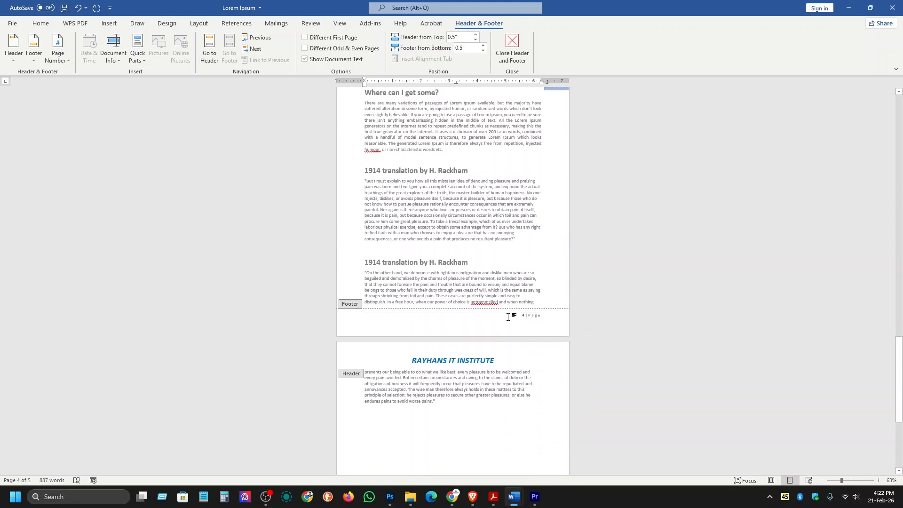
pyautogui.scroll(12, 508, 317)
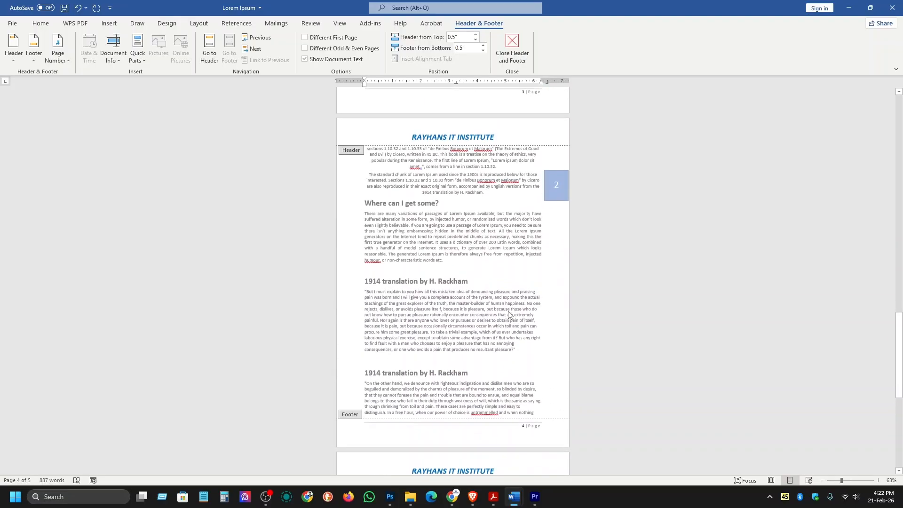
pyautogui.scroll(8, 507, 314)
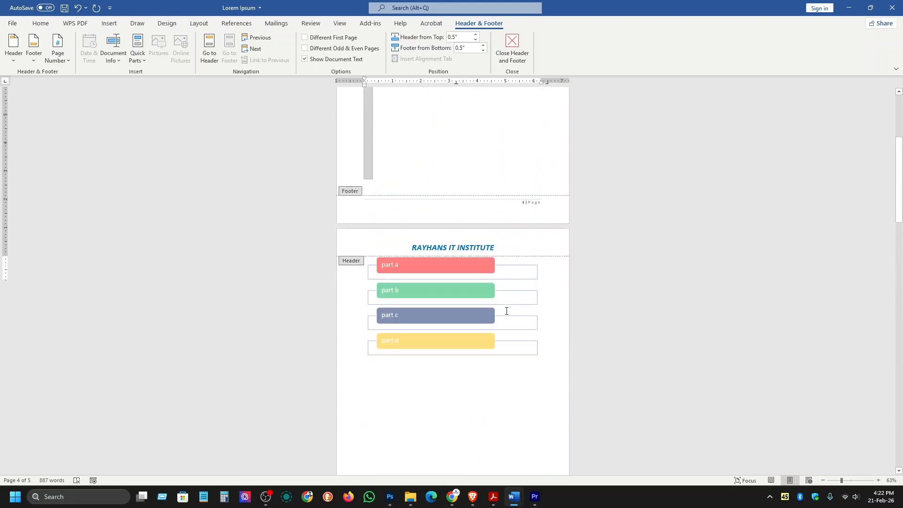
pyautogui.moveTo(898, 161)
pyautogui.mouseDown()
pyautogui.moveTo(899, 446)
pyautogui.moveTo(899, 160)
pyautogui.mouseUp()
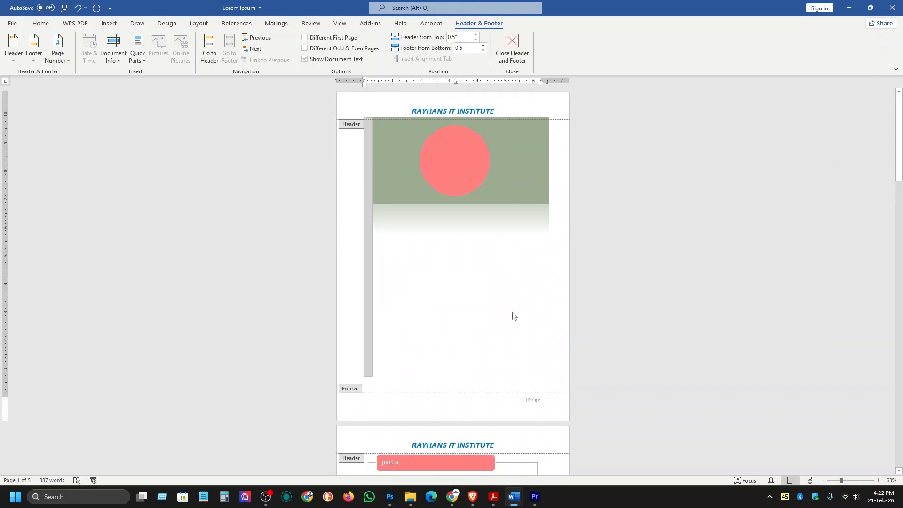
pyautogui.scroll(-6, 513, 316)
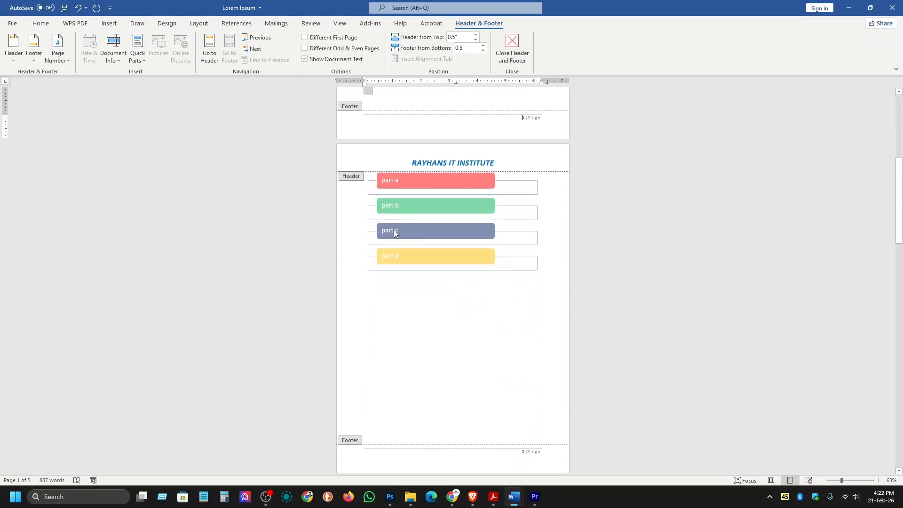
pyautogui.click(429, 245)
pyautogui.write('a')
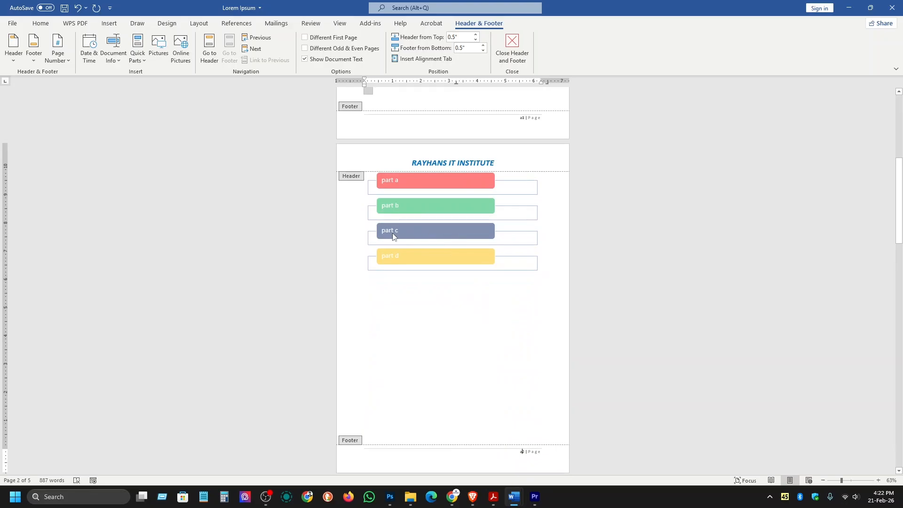
pyautogui.hotkey('ctrl', 'z')
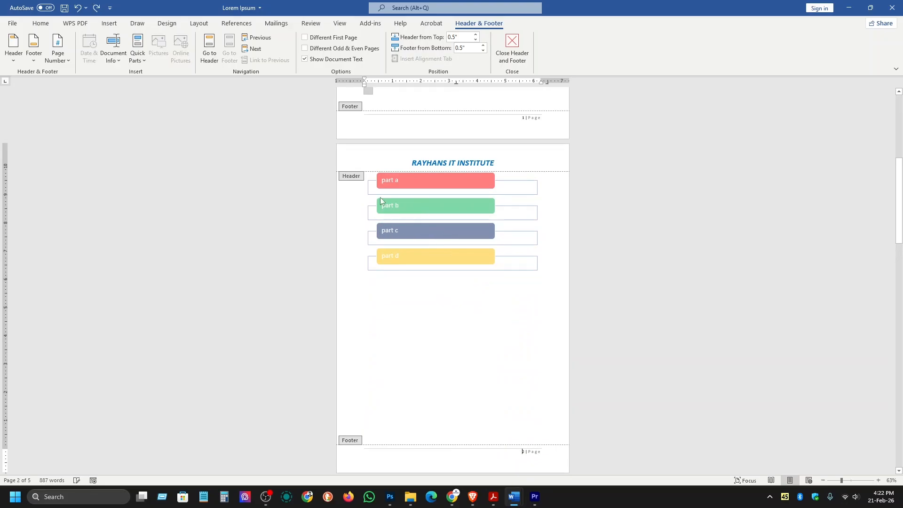
# Step: Leave header and footer editing and review the header and page numbers down to the last page
pyautogui.scroll(-3, 479, 238)
pyautogui.scroll(4, 406, 285)
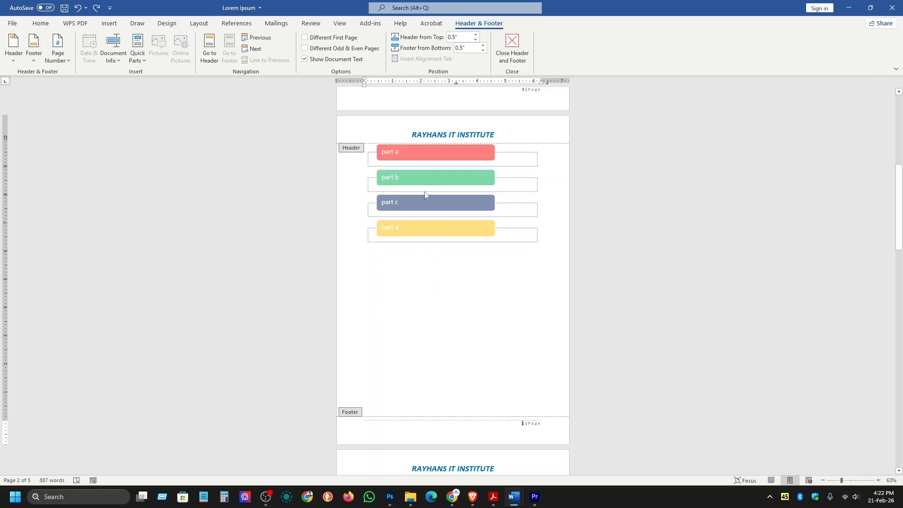
pyautogui.doubleClick(446, 272)
pyautogui.scroll(-5, 442, 263)
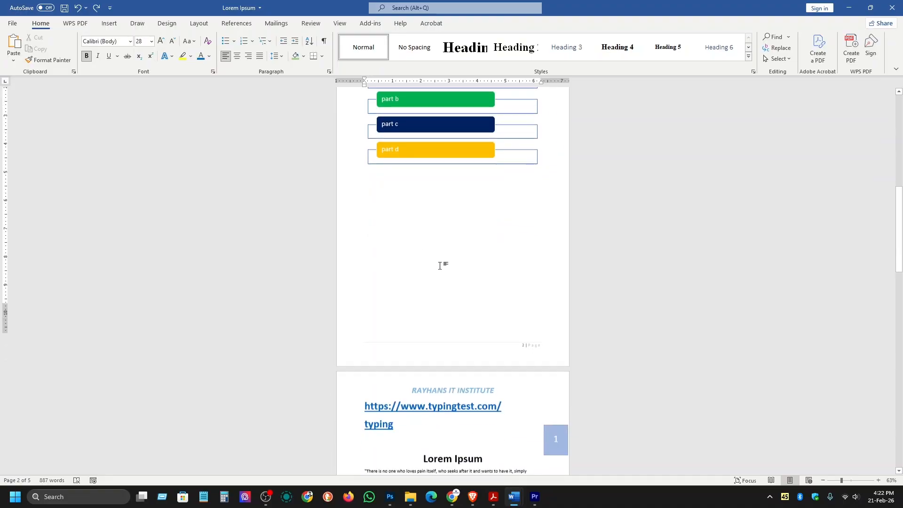
pyautogui.scroll(-10, 431, 307)
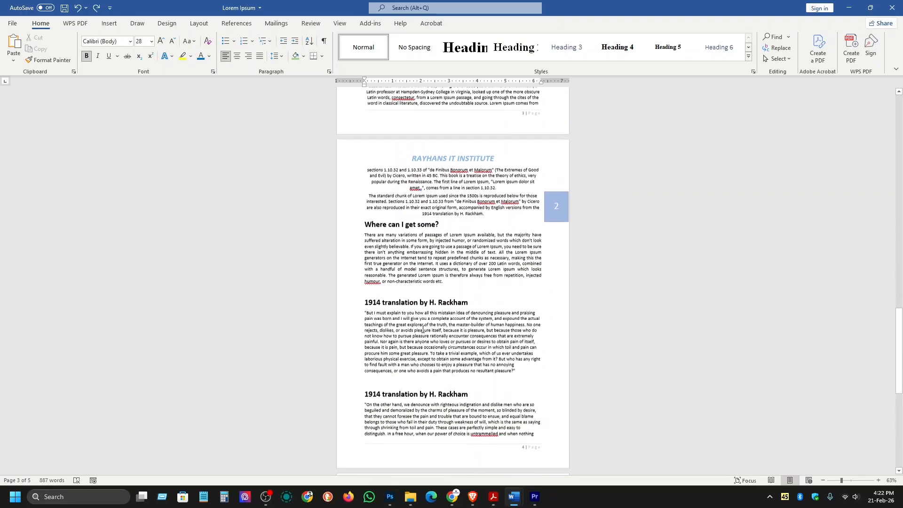
pyautogui.scroll(-4, 409, 394)
pyautogui.scroll(6, 421, 395)
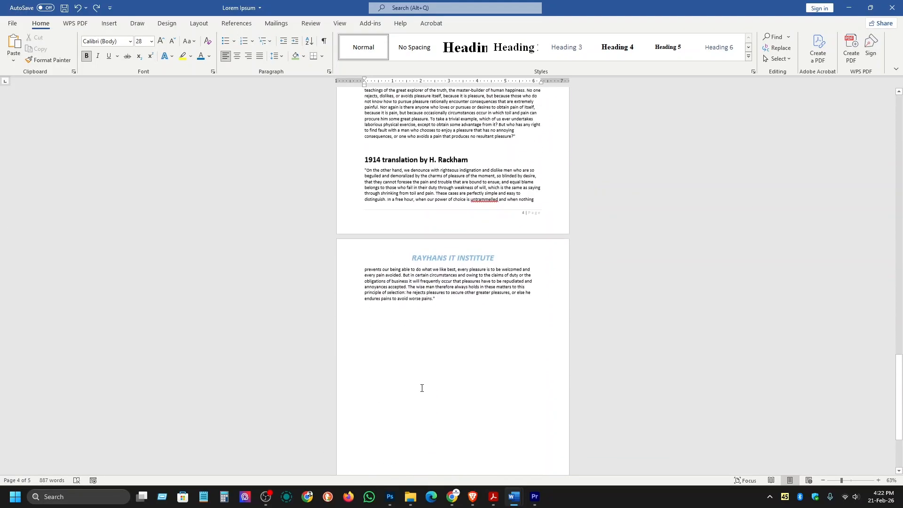
pyautogui.scroll(8, 421, 382)
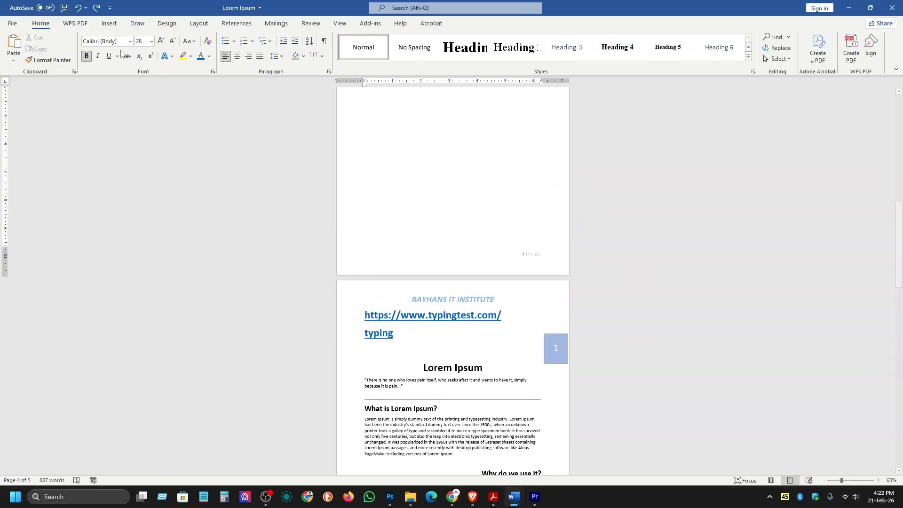
# Step: Switch to the course module PDF, highlight "TEXT BOX, WORD ART" in the Class-4 Insert topics, and return to Word
pyautogui.click(109, 23)
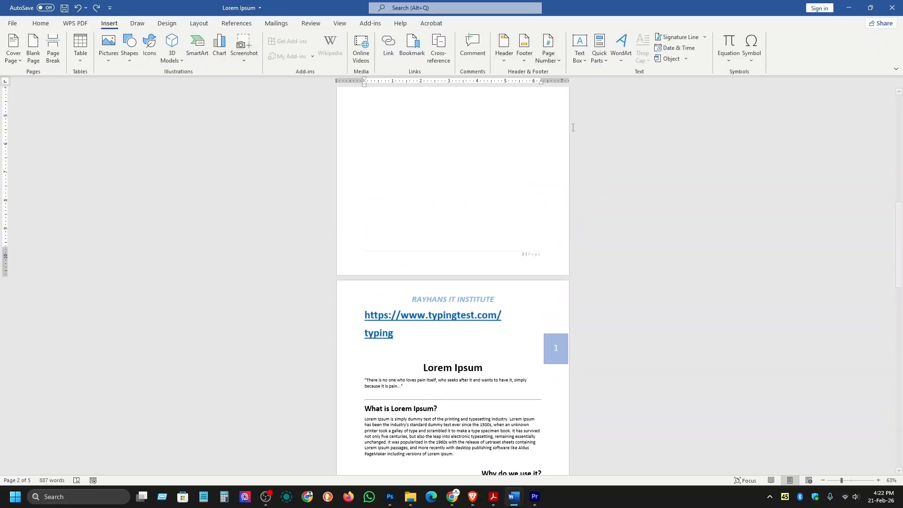
pyautogui.click(491, 498)
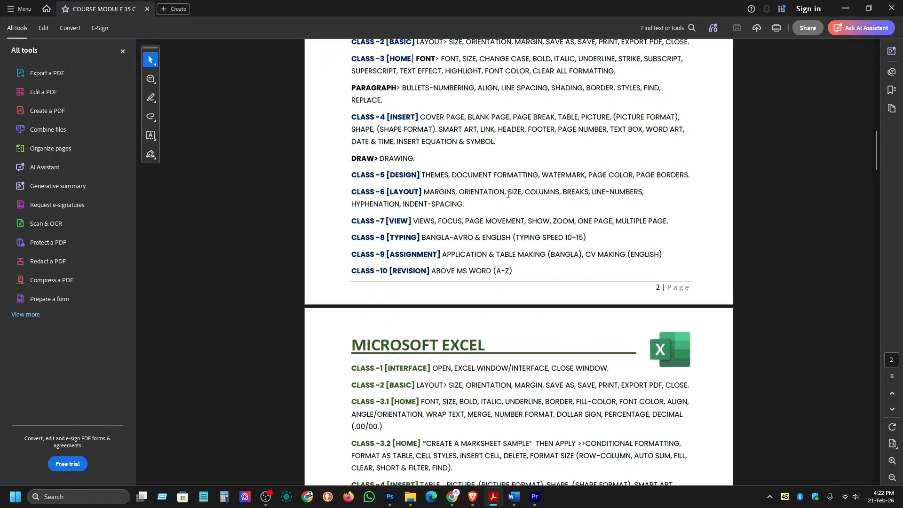
pyautogui.scroll(3, 508, 194)
pyautogui.keyDown('ctrl'); pyautogui.scroll(1, 546, 309); pyautogui.keyUp('ctrl')
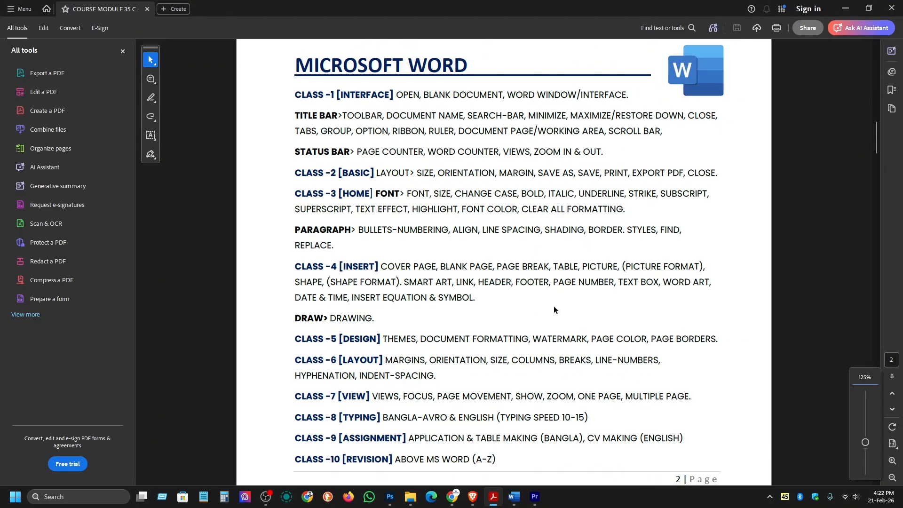
pyautogui.moveTo(619, 283); pyautogui.dragTo(711, 284)
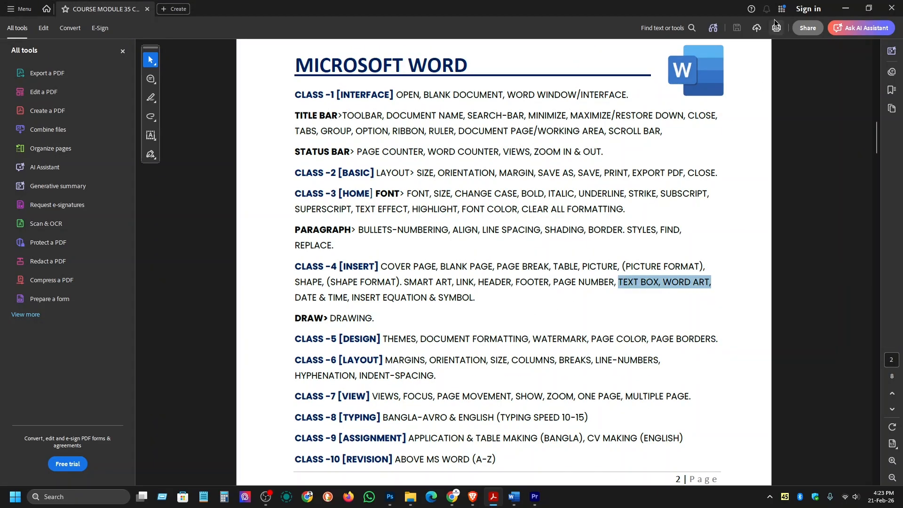
pyautogui.click(845, 9)
pyautogui.moveTo(514, 497)
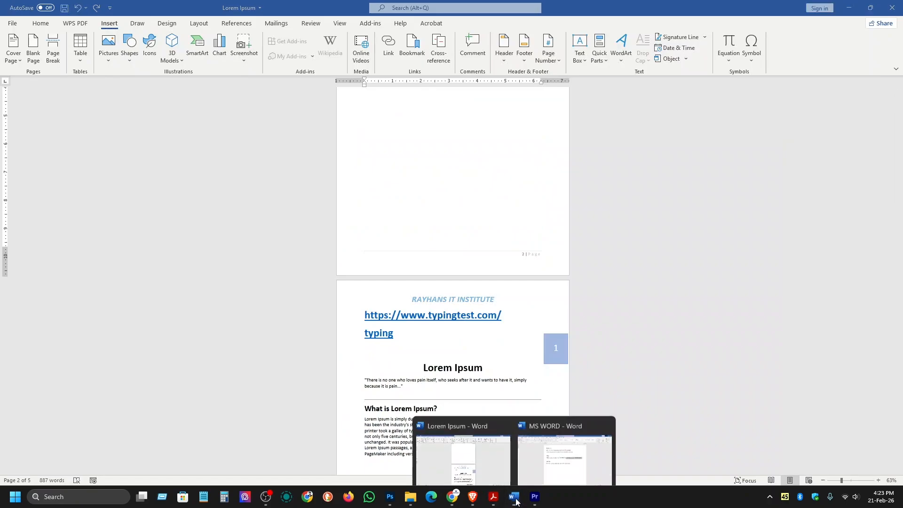
# Step: Switch to the MS WORD notes document, highlight the sentence under "Text Box:", and return to the Lorem Ipsum document
pyautogui.click(560, 454)
pyautogui.click(369, 291)
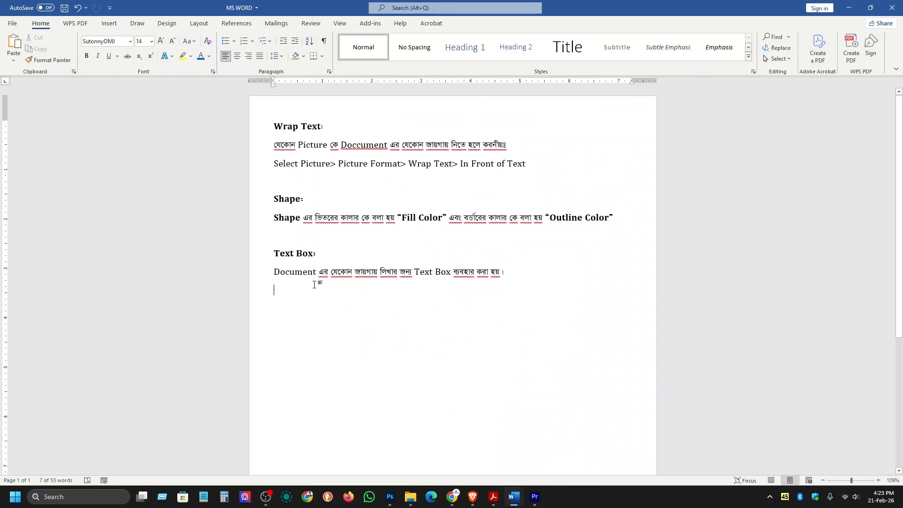
pyautogui.moveTo(275, 272); pyautogui.dragTo(510, 272)
pyautogui.click(871, 8)
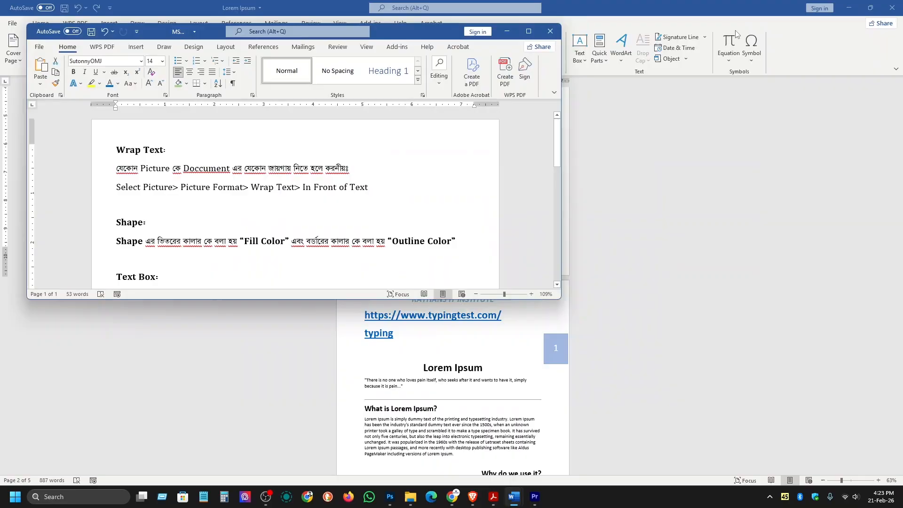
pyautogui.click(529, 31)
pyautogui.click(849, 7)
# Step: Go back to the first page, examine the flag's green rectangle and red circle, and undo the last edit
pyautogui.scroll(-4, 502, 284)
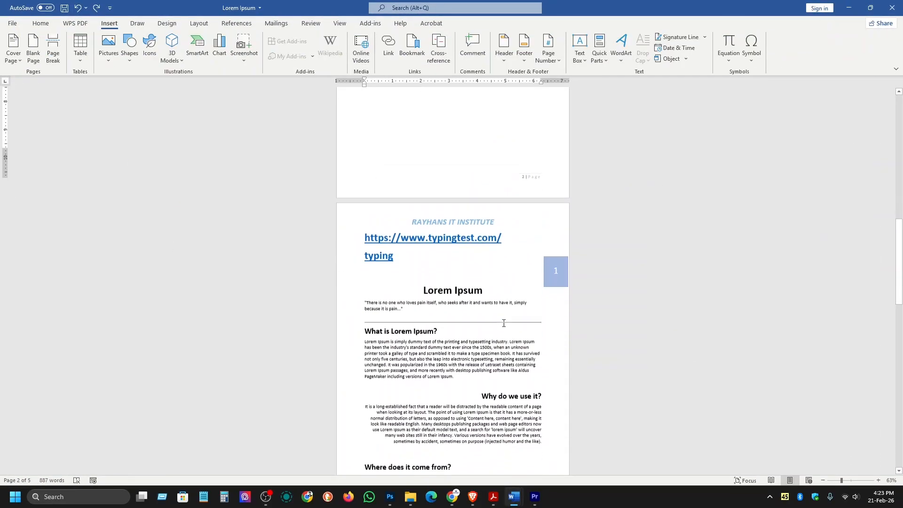
pyautogui.scroll(20, 501, 306)
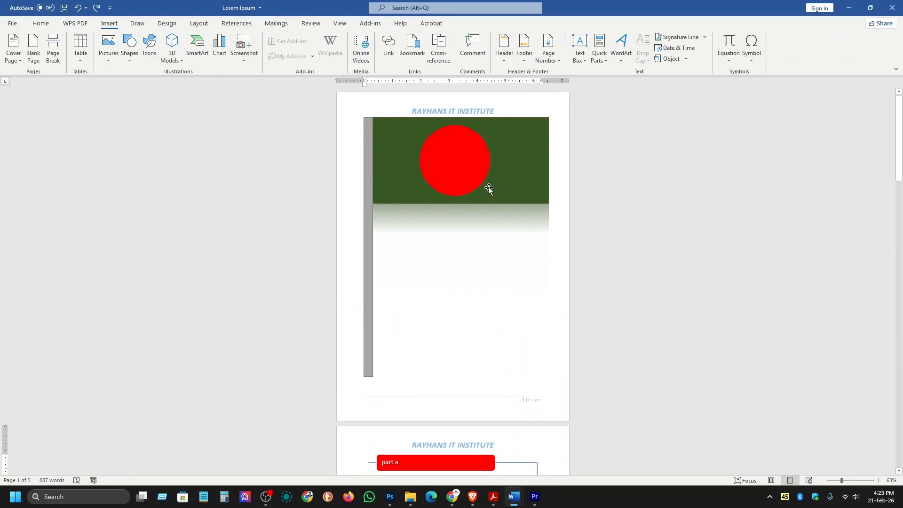
pyautogui.keyDown('ctrl'); pyautogui.scroll(5, 482, 179); pyautogui.keyUp('ctrl')
pyautogui.click(342, 187)
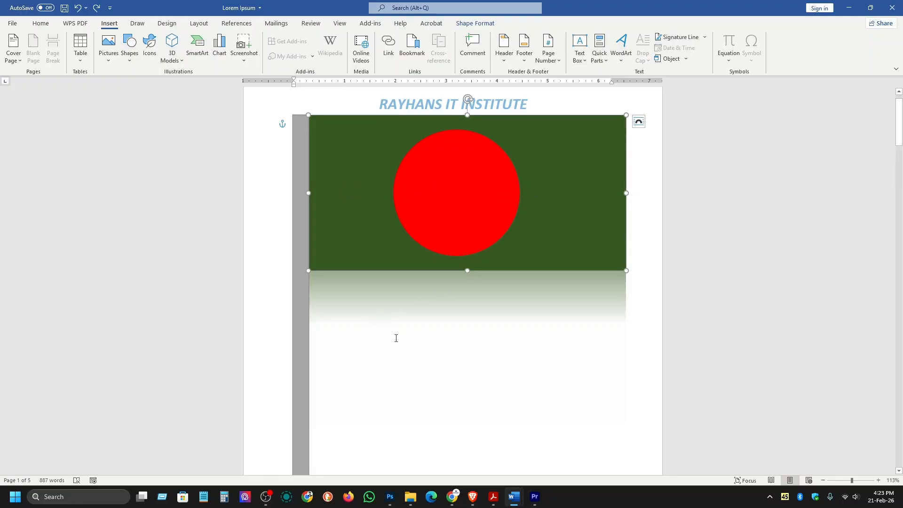
pyautogui.scroll(-6, 447, 302)
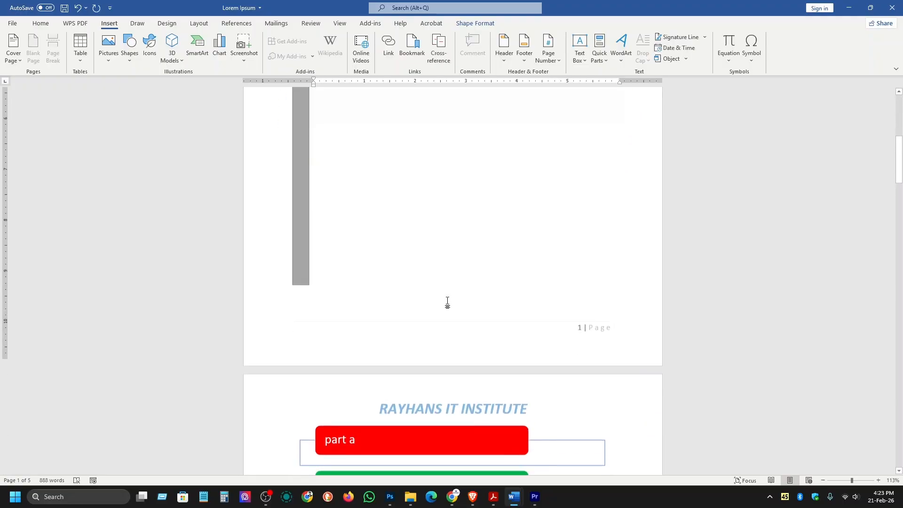
pyautogui.scroll(6, 447, 302)
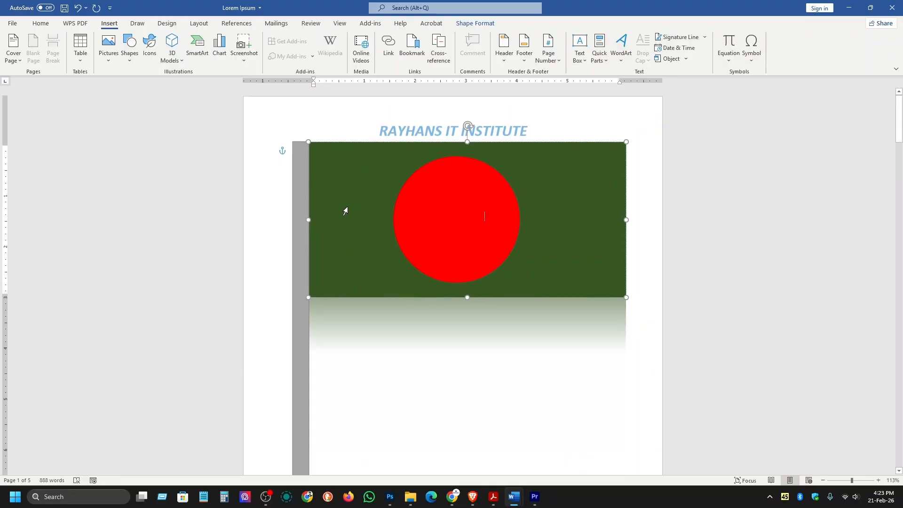
pyautogui.press('ctrl')
pyautogui.click(511, 211)
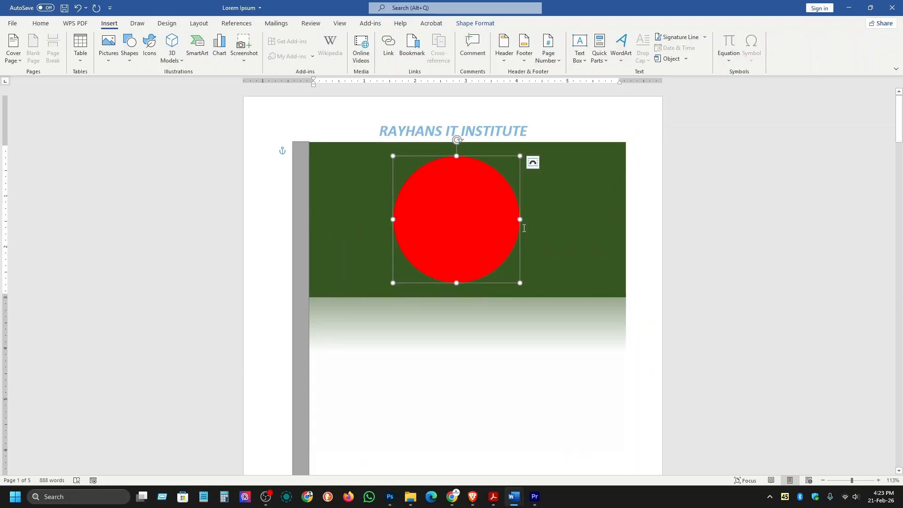
pyautogui.hotkey('ctrl', 'z')
pyautogui.click(465, 333)
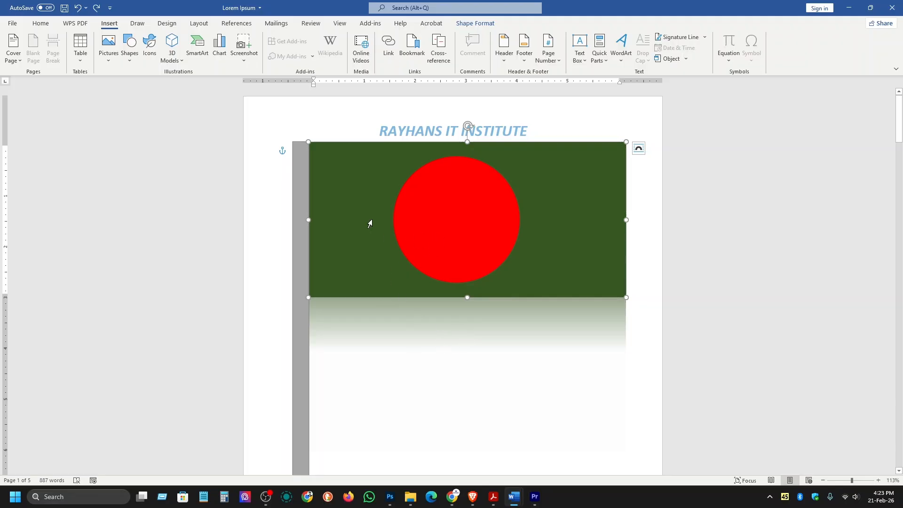
pyautogui.scroll(-4, 441, 226)
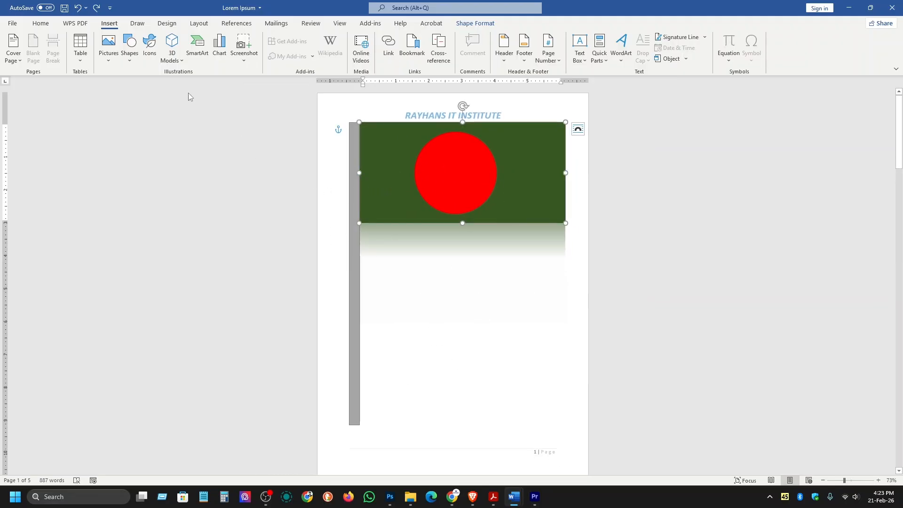
pyautogui.click(579, 55)
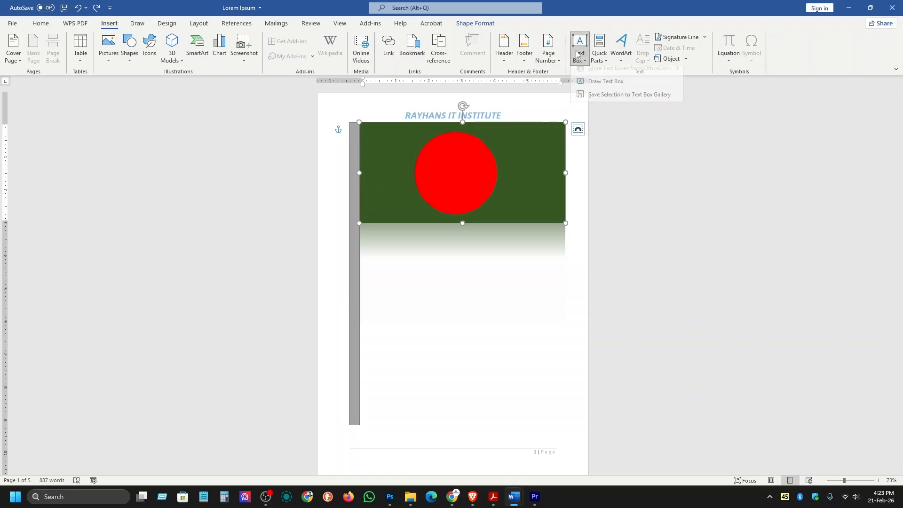
pyautogui.click(603, 88)
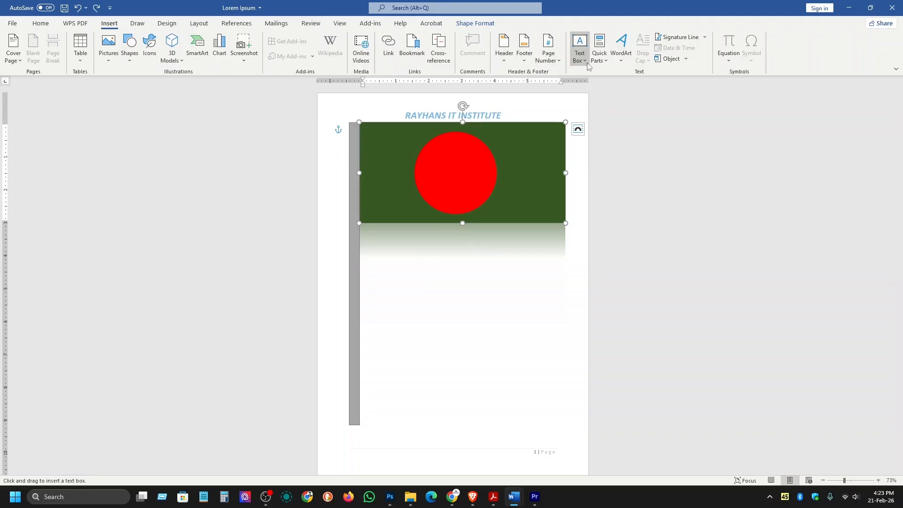
pyautogui.click(580, 50)
pyautogui.click(582, 49)
pyautogui.click(582, 48)
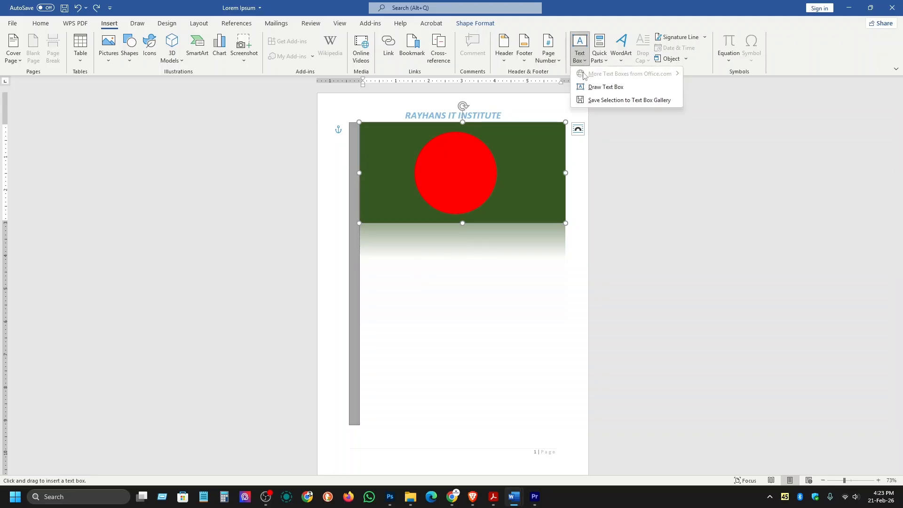
pyautogui.click(611, 87)
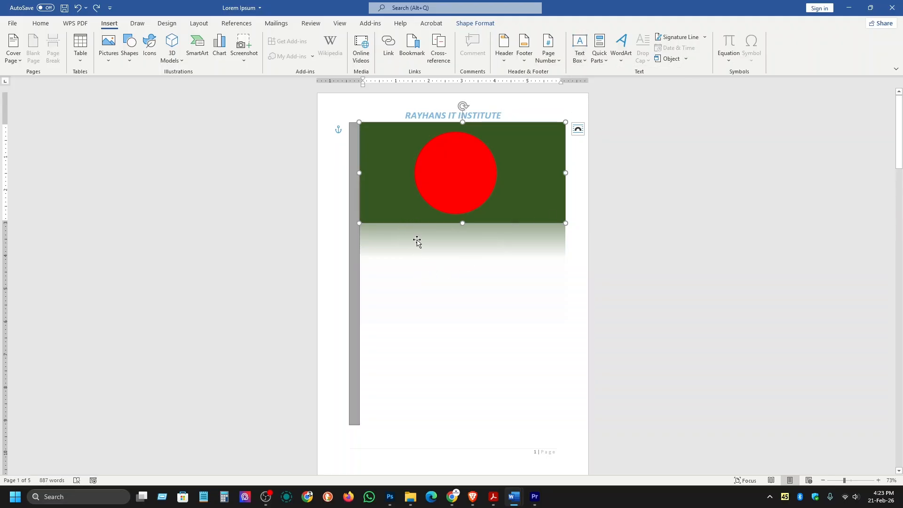
# Step: Insert a Simple Text Box, move it just below the flag, and resize it to about 3.43" wide by 1.31" high
pyautogui.click(417, 241)
pyautogui.click(580, 47)
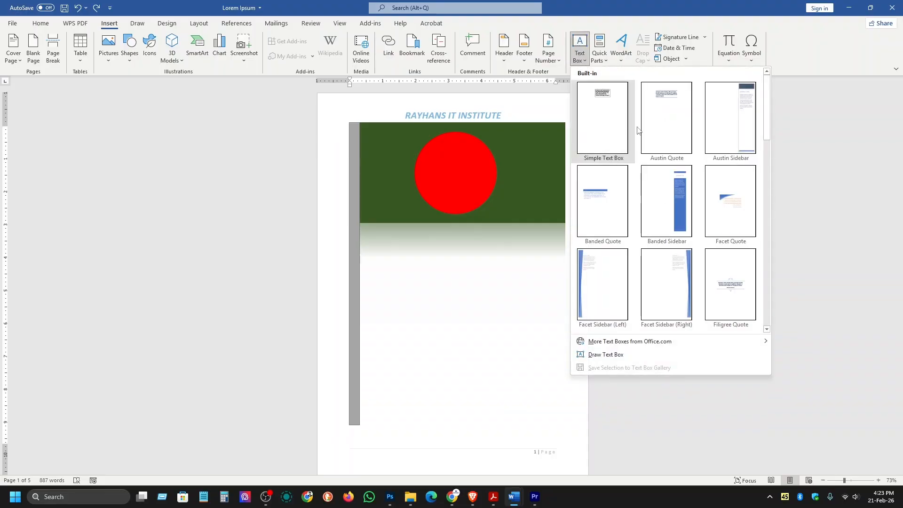
pyautogui.click(599, 104)
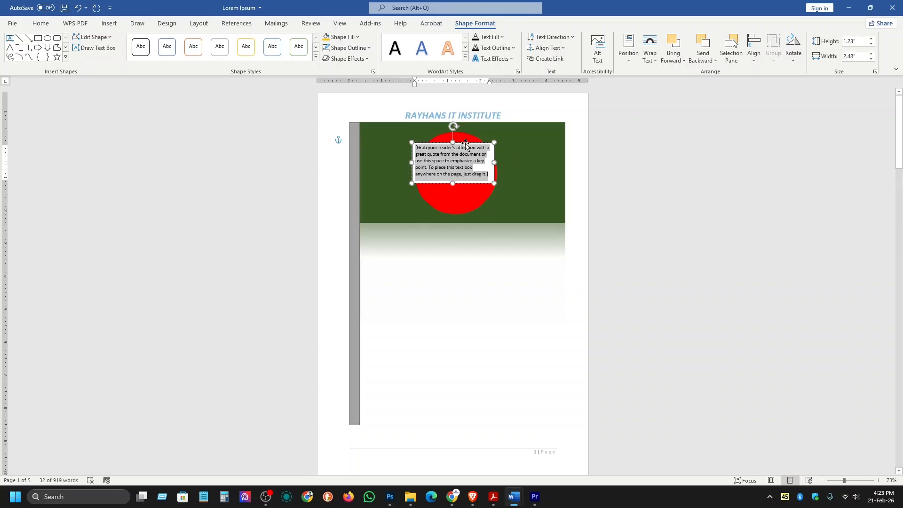
pyautogui.moveTo(466, 142); pyautogui.dragTo(555, 247)
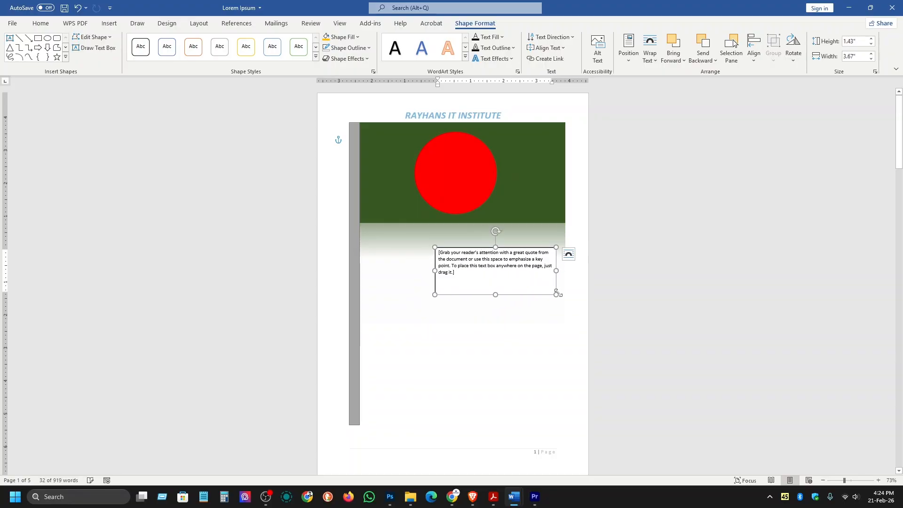
pyautogui.moveTo(556, 295); pyautogui.dragTo(481, 283)
# Step: Replace the placeholder text in the text box with "BANGLADESH"
pyautogui.click(453, 261)
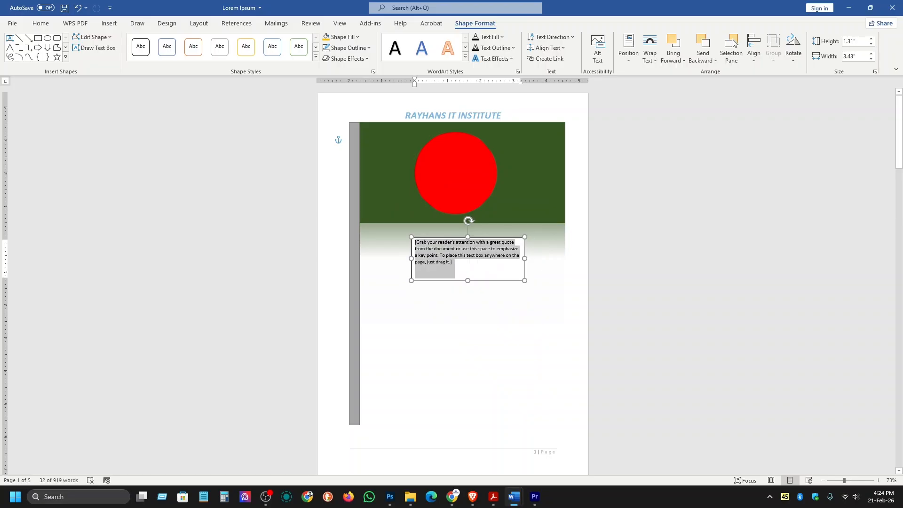
pyautogui.press('Delete')
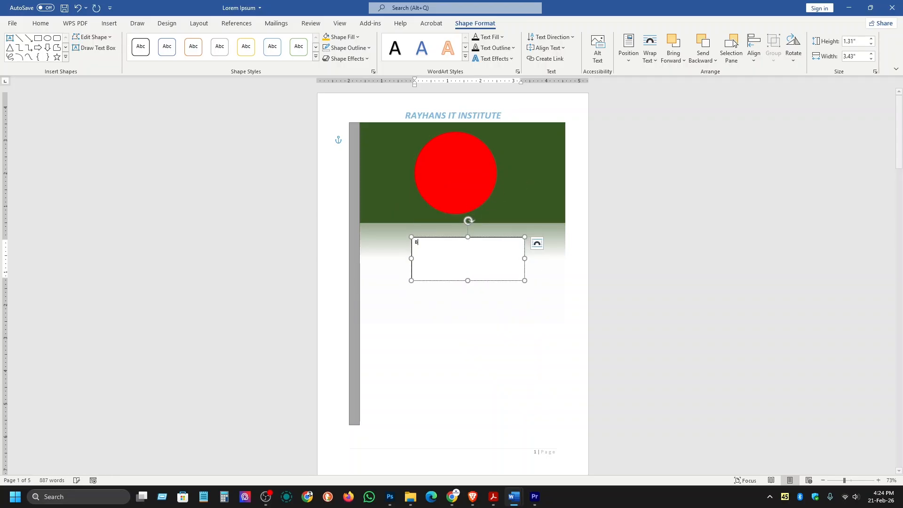
pyautogui.write('BNA')
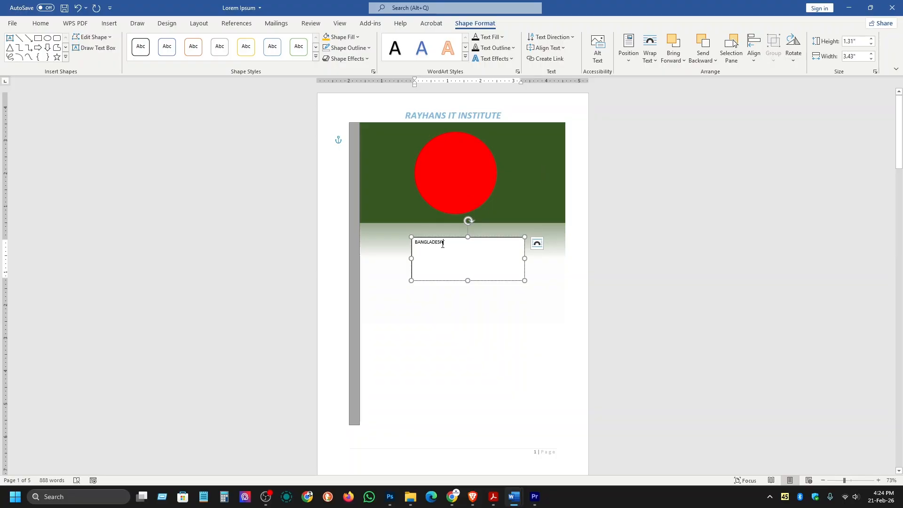
# Step: Enlarge the text "BANGLADESH" to 24 pt and make it bold and italic
pyautogui.moveTo(442, 244); pyautogui.dragTo(414, 244)
pyautogui.click(47, 27)
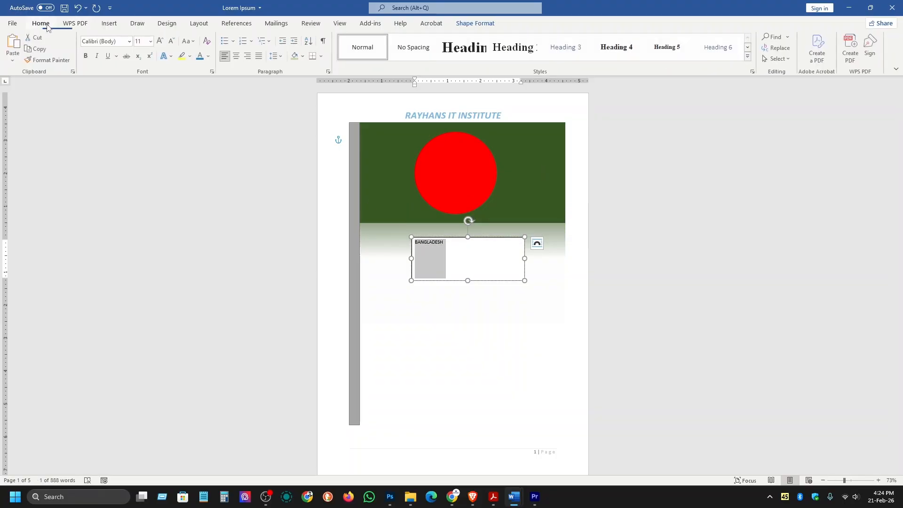
pyautogui.click(160, 41)
pyautogui.click(160, 41)
pyautogui.click(160, 41)
pyautogui.click(160, 41)
pyautogui.click(160, 41)
pyautogui.click(160, 41)
pyautogui.click(160, 40)
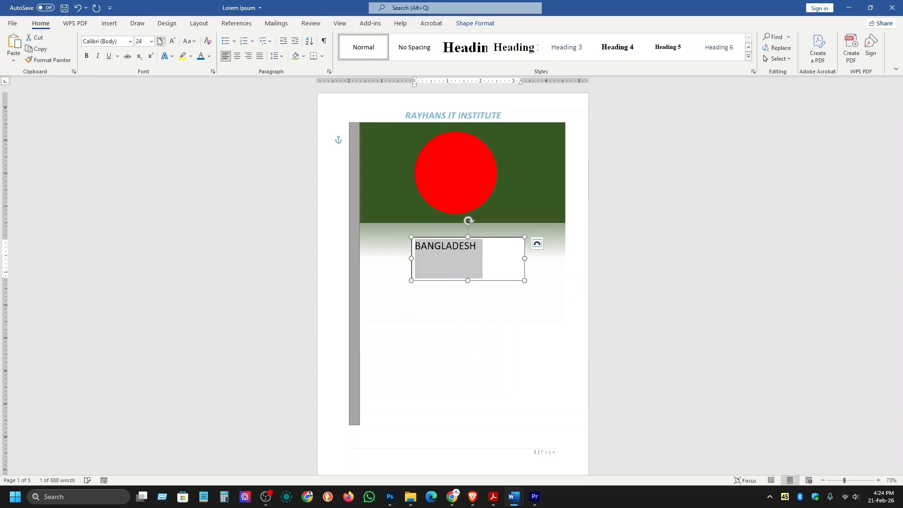
pyautogui.click(86, 56)
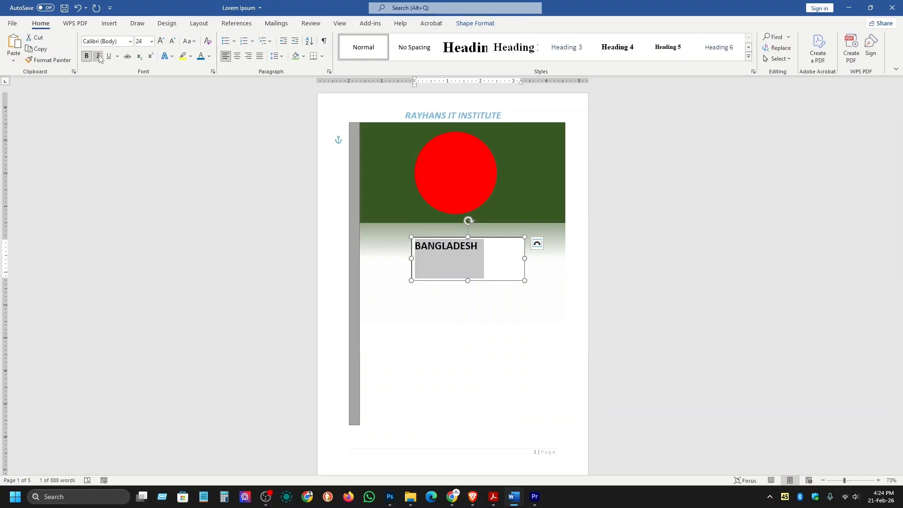
pyautogui.click(98, 56)
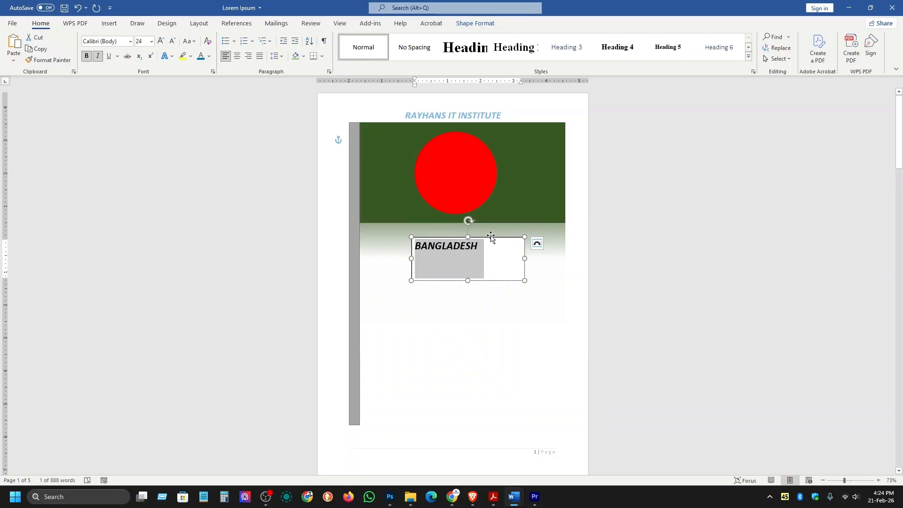
# Step: Move the text box onto the flag and widen it to about 6.25" so it spans the green rectangle
pyautogui.moveTo(486, 239); pyautogui.dragTo(433, 150)
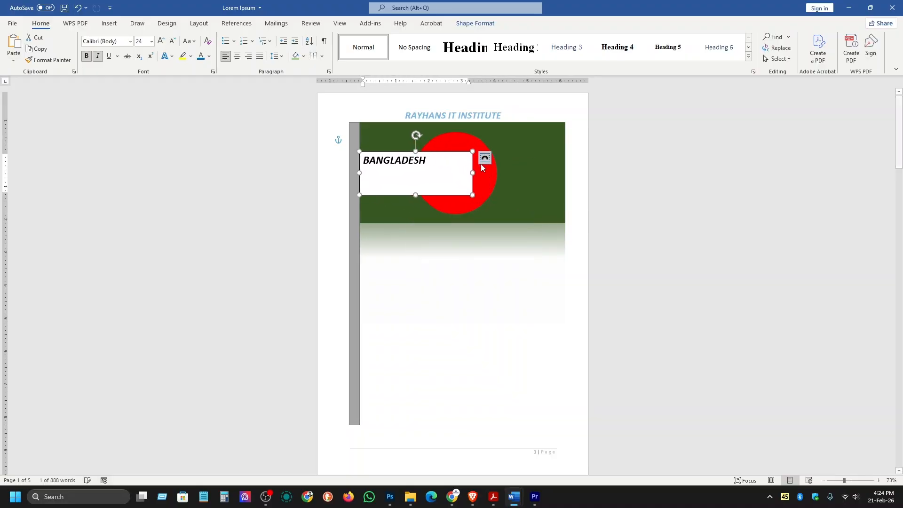
pyautogui.moveTo(473, 173); pyautogui.dragTo(565, 177)
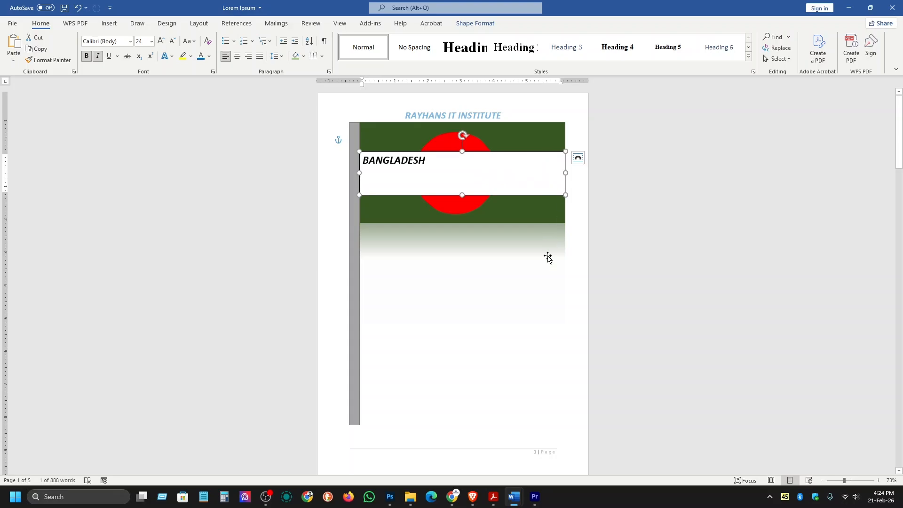
# Step: Center the text "BANGLADESH" horizontally and align it vertically to the middle of the text box
pyautogui.click(238, 56)
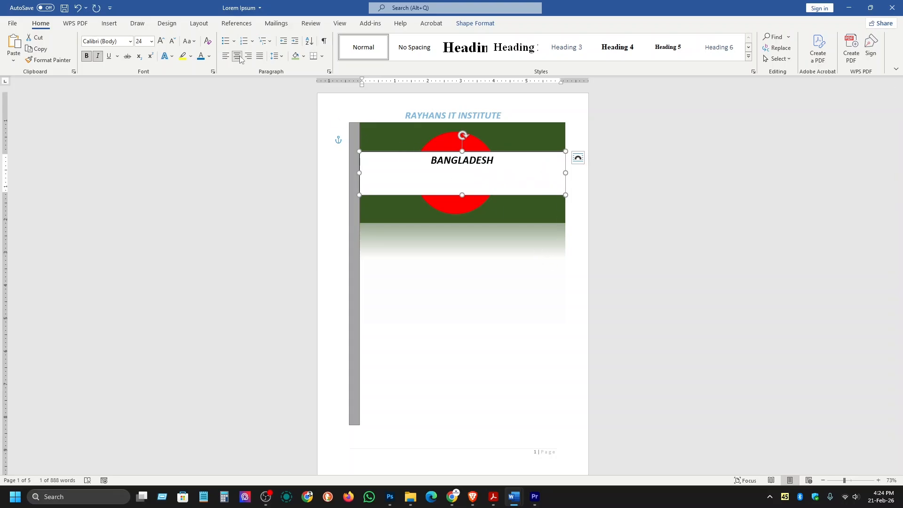
pyautogui.click(479, 182)
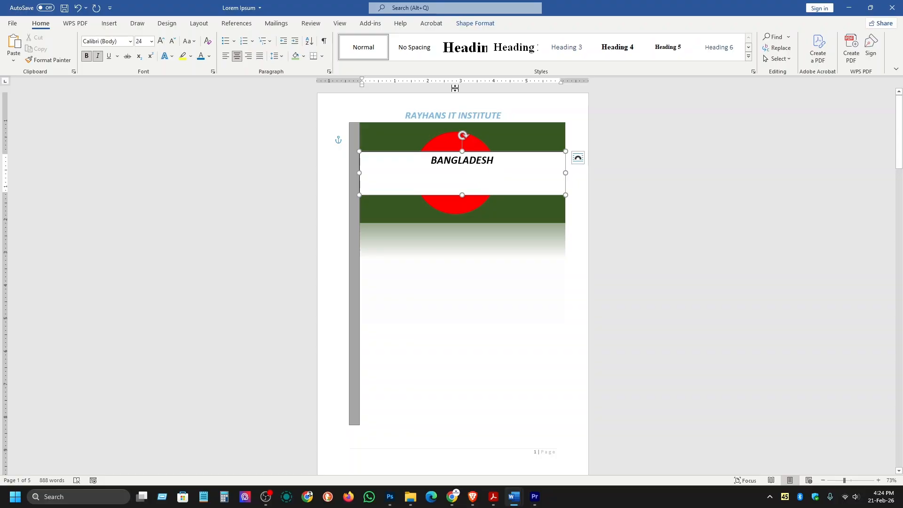
pyautogui.click(478, 24)
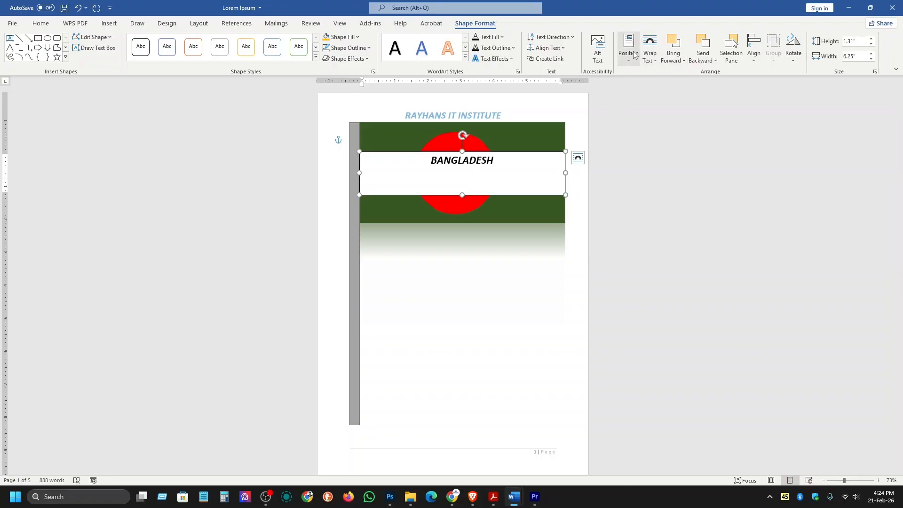
pyautogui.click(548, 50)
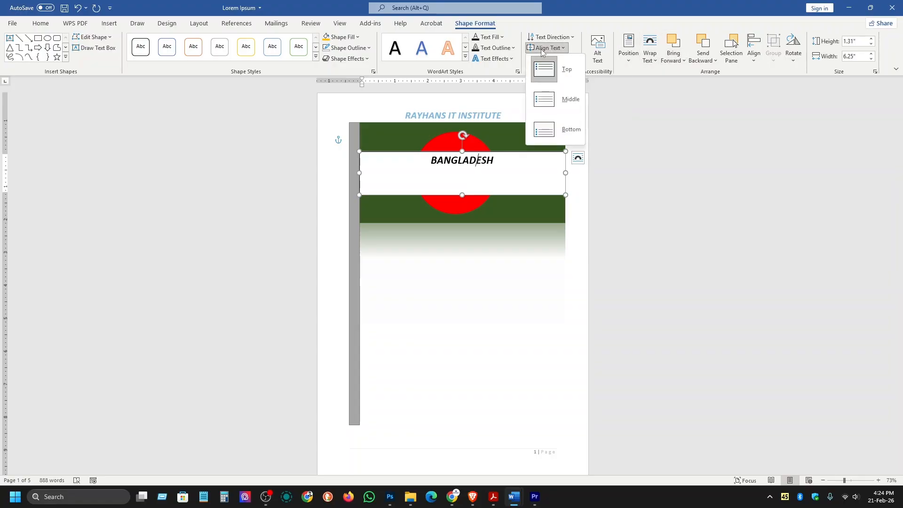
pyautogui.click(559, 105)
# Step: Enlarge the text "BANGLADESH" to 72 pt and deselect the text box
pyautogui.moveTo(499, 172); pyautogui.dragTo(417, 174)
pyautogui.click(40, 24)
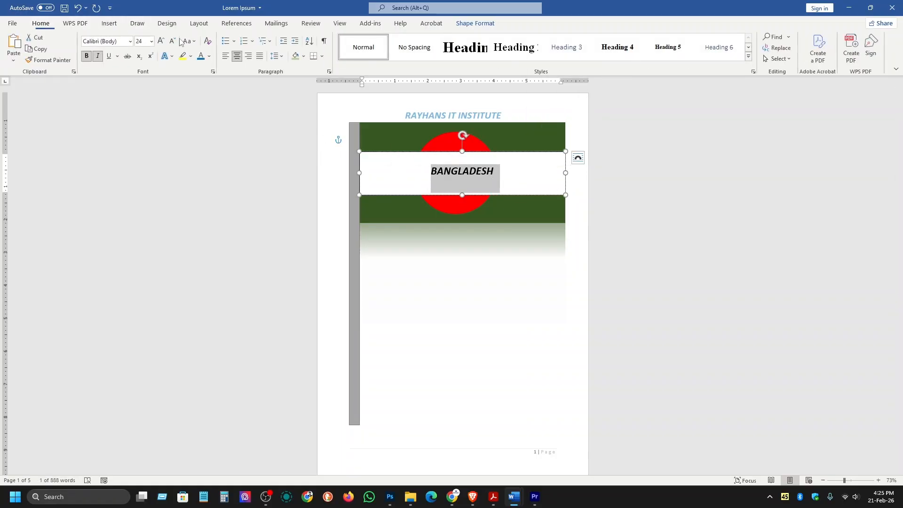
pyautogui.click(164, 45)
pyautogui.click(163, 45)
pyautogui.click(163, 45)
pyautogui.click(164, 45)
pyautogui.click(164, 46)
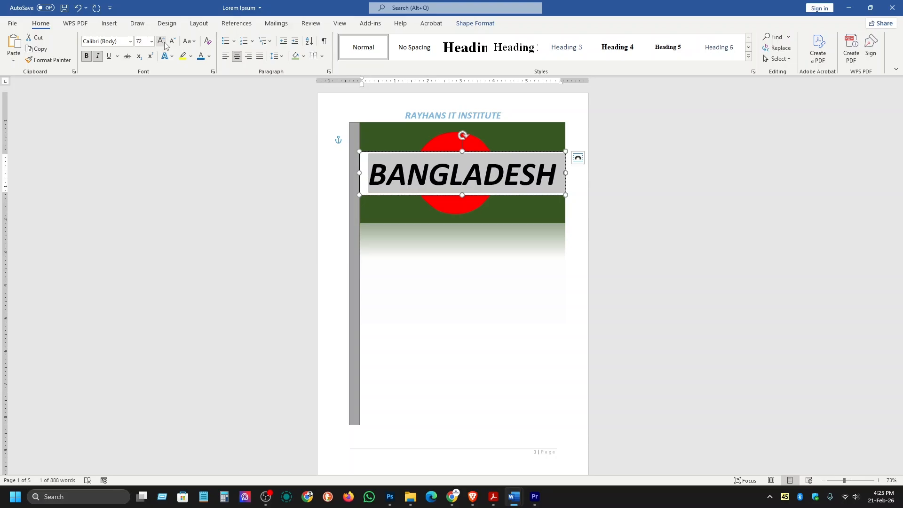
pyautogui.click(510, 290)
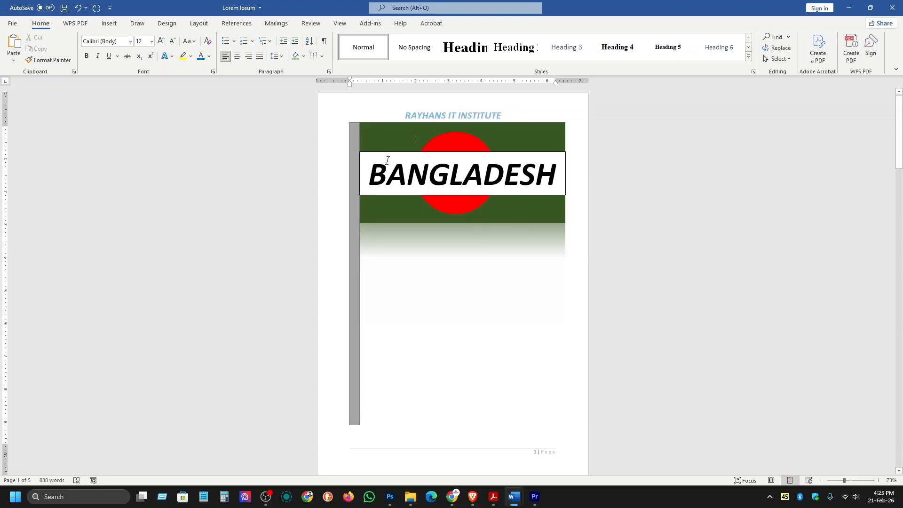
# Step: Remove the white fill from the BANGLADESH text box, setting it to No Fill
pyautogui.click(371, 157)
pyautogui.click(395, 130)
pyautogui.click(434, 177)
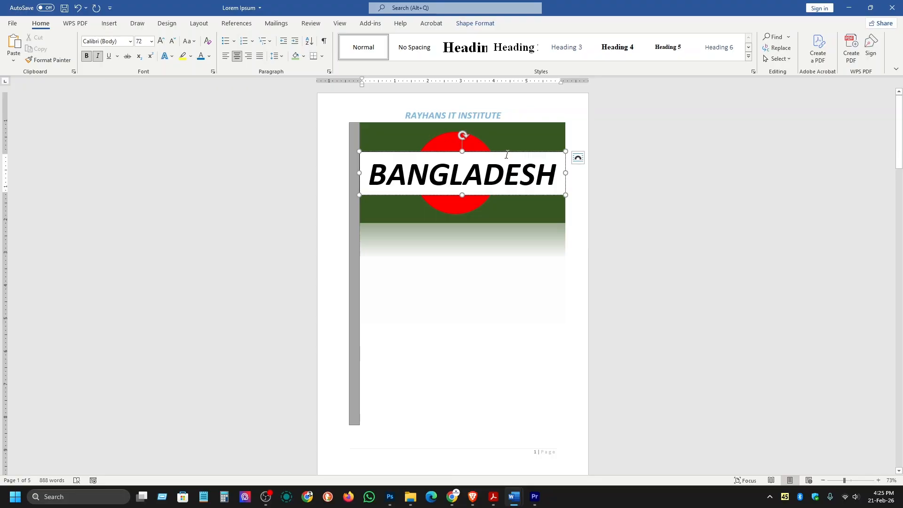
pyautogui.click(475, 23)
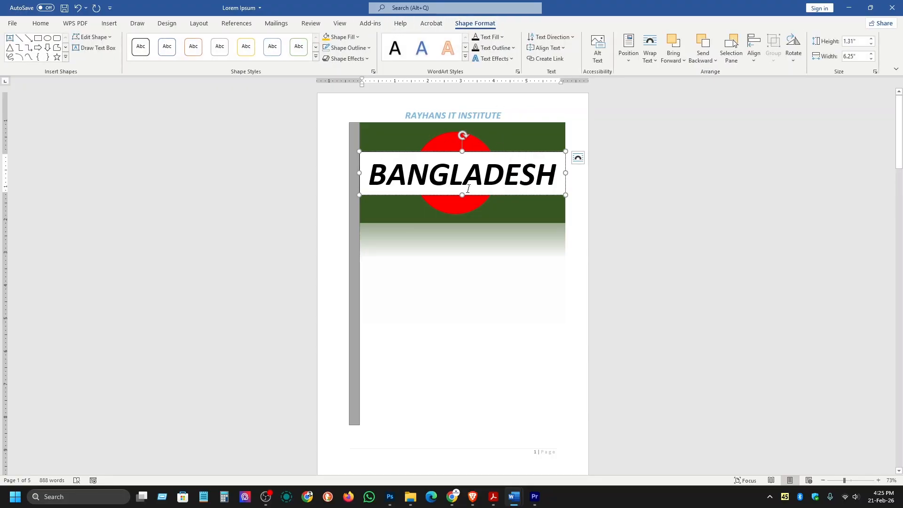
pyautogui.click(342, 38)
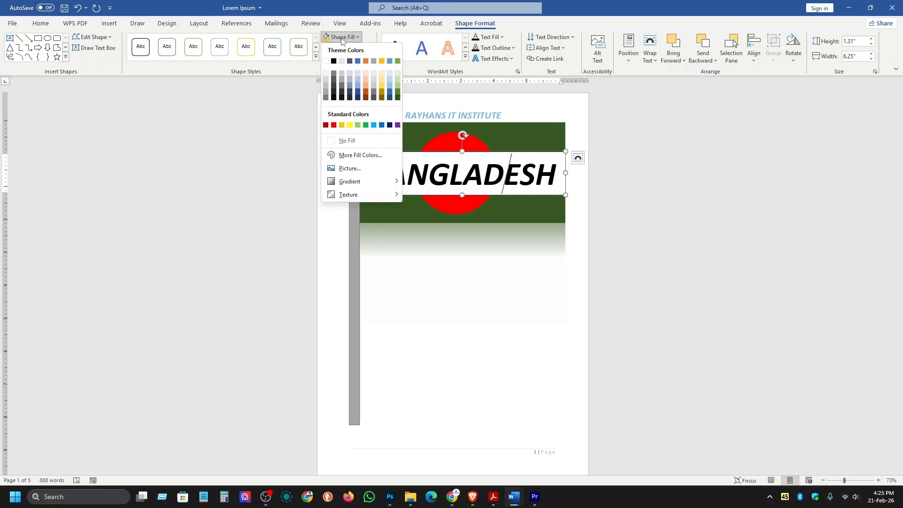
pyautogui.click(344, 142)
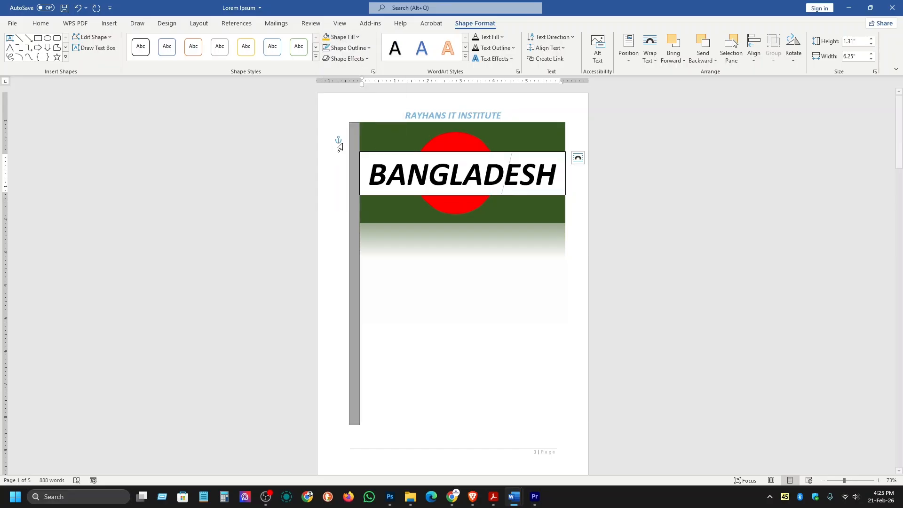
pyautogui.click(541, 330)
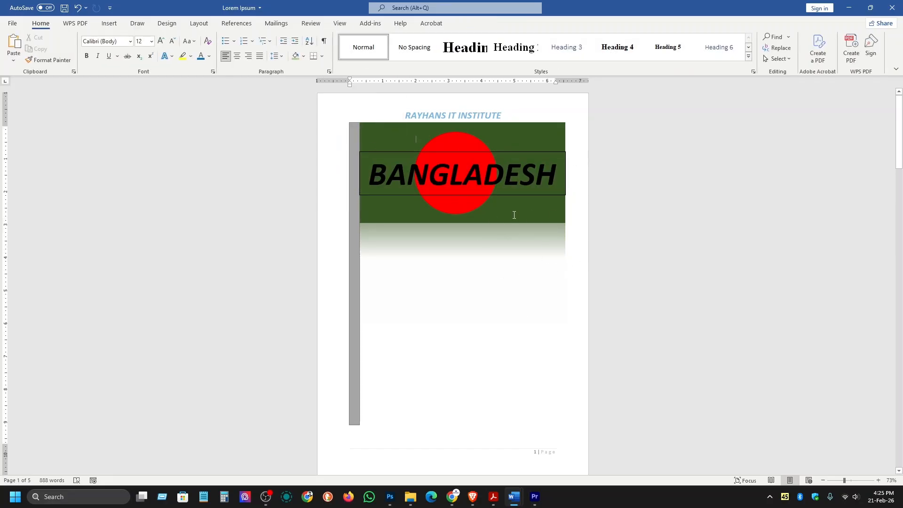
# Step: Remove the border of the BANGLADESH text box by setting its shape outline to No Outline
pyautogui.click(487, 174)
pyautogui.click(359, 51)
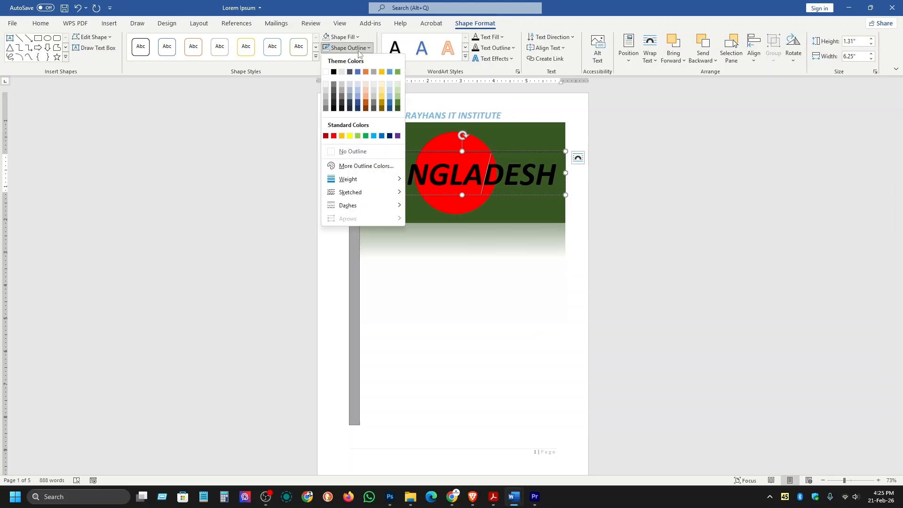
pyautogui.click(353, 151)
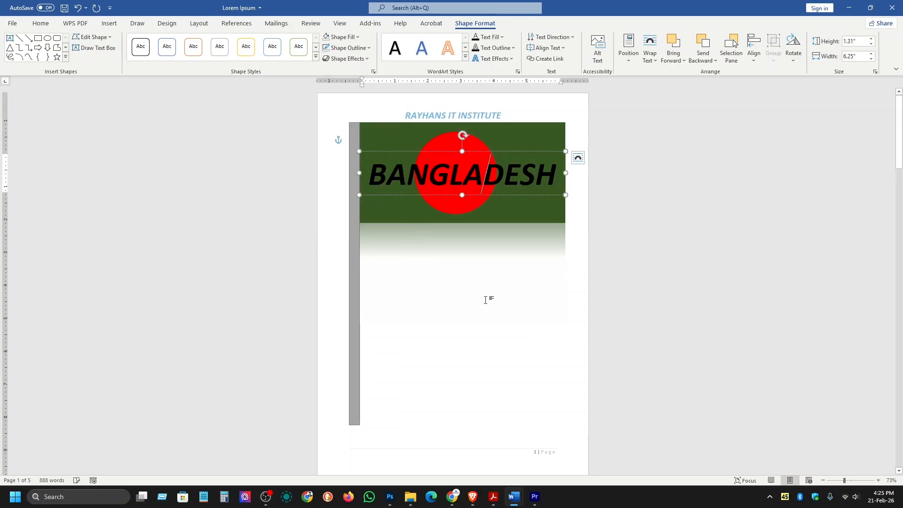
pyautogui.click(492, 306)
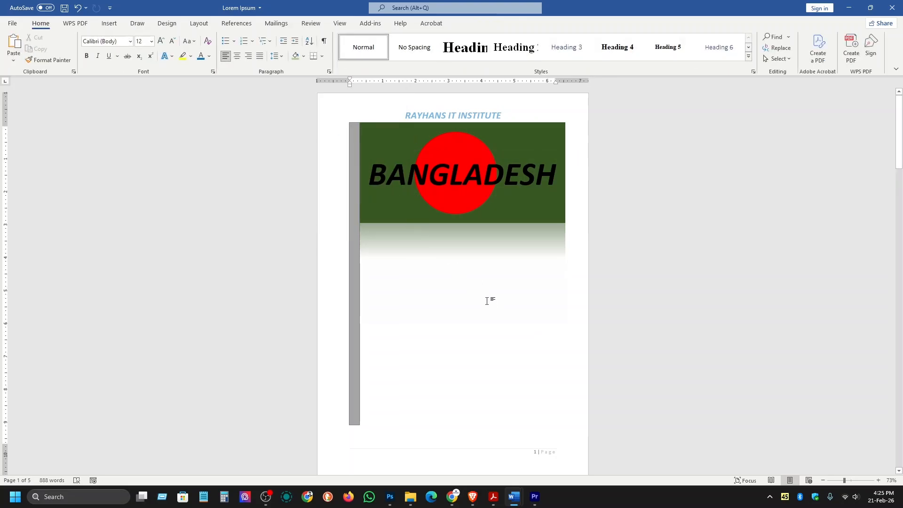
# Step: Color the text "BANGLADESH" White, Background 1, and slightly reduce the height of its text box from the lower edge
pyautogui.click(414, 169)
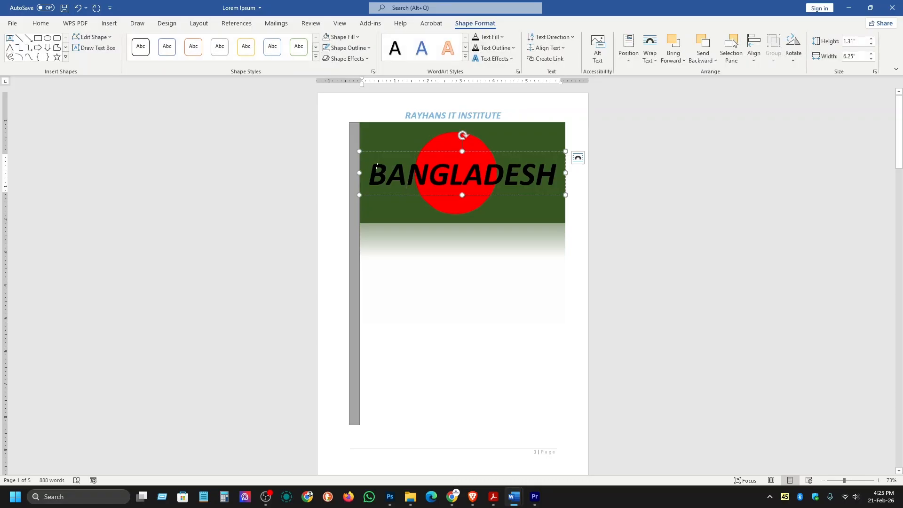
pyautogui.moveTo(433, 171); pyautogui.dragTo(370, 169)
pyautogui.click(559, 173)
pyautogui.doubleClick(370, 170)
pyautogui.click(41, 23)
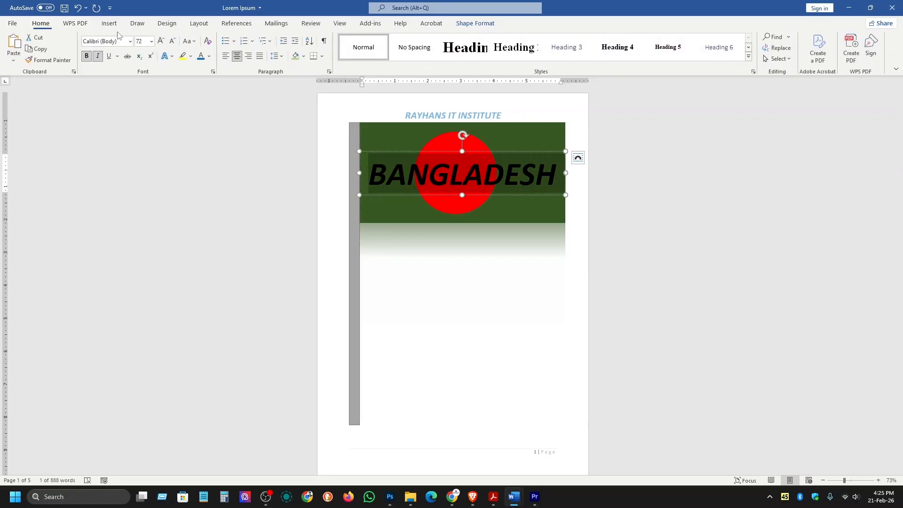
pyautogui.click(209, 56)
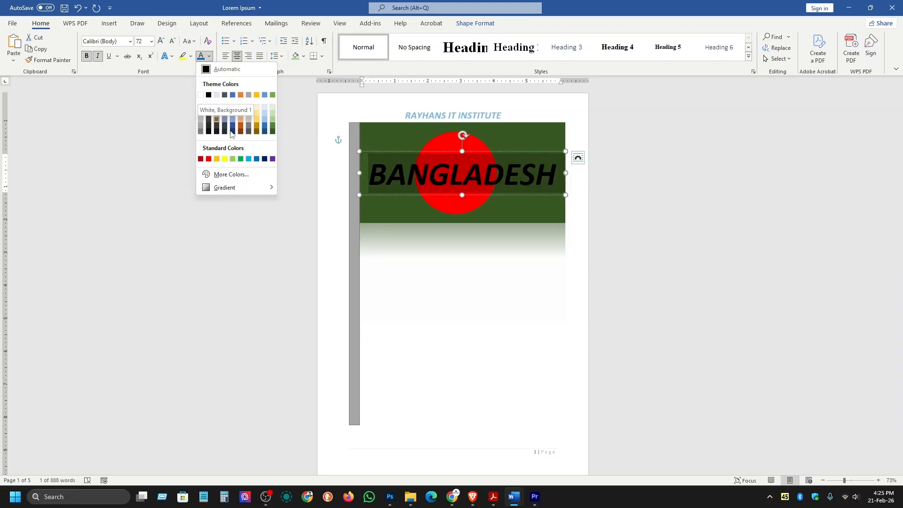
pyautogui.click(200, 95)
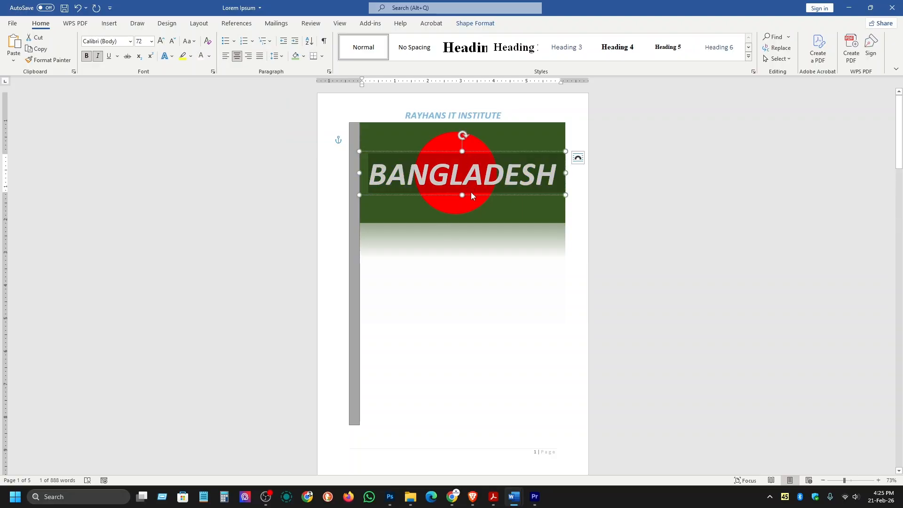
pyautogui.moveTo(462, 195); pyautogui.dragTo(462, 191)
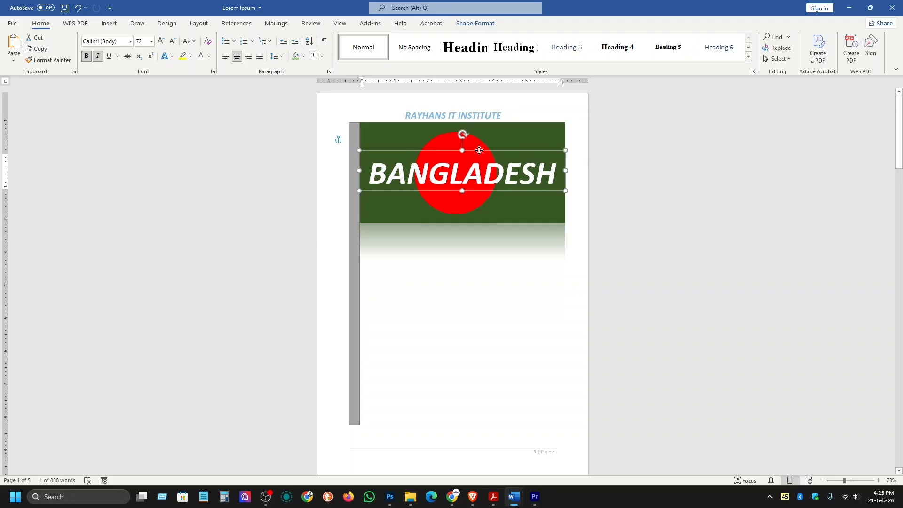
pyautogui.click(475, 274)
# Step: Insert a WordArt object in the solid blue letter style and move it to just below the flag
pyautogui.scroll(-6, 444, 225)
pyautogui.scroll(3, 447, 216)
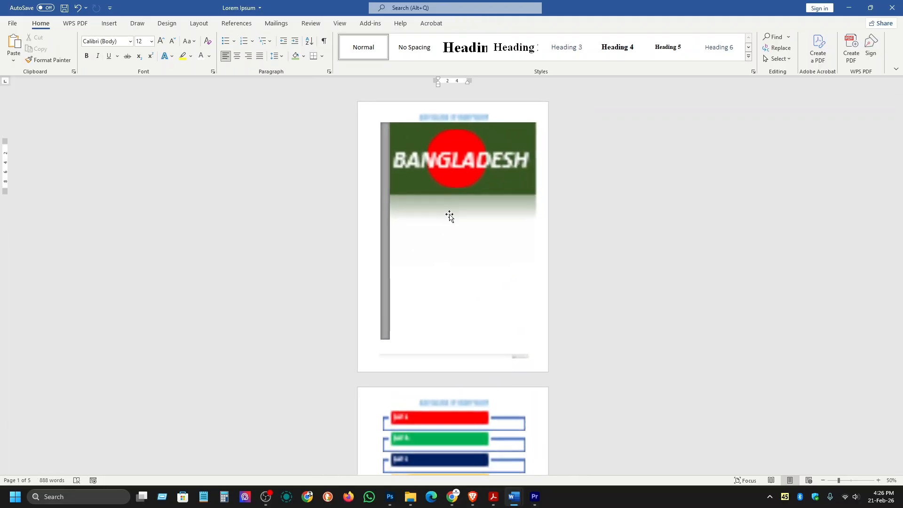
pyautogui.click(109, 23)
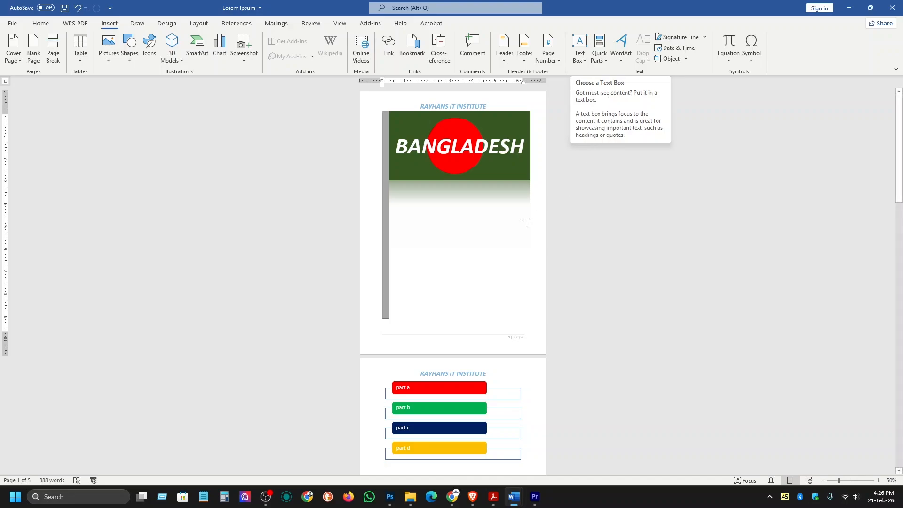
pyautogui.click(623, 54)
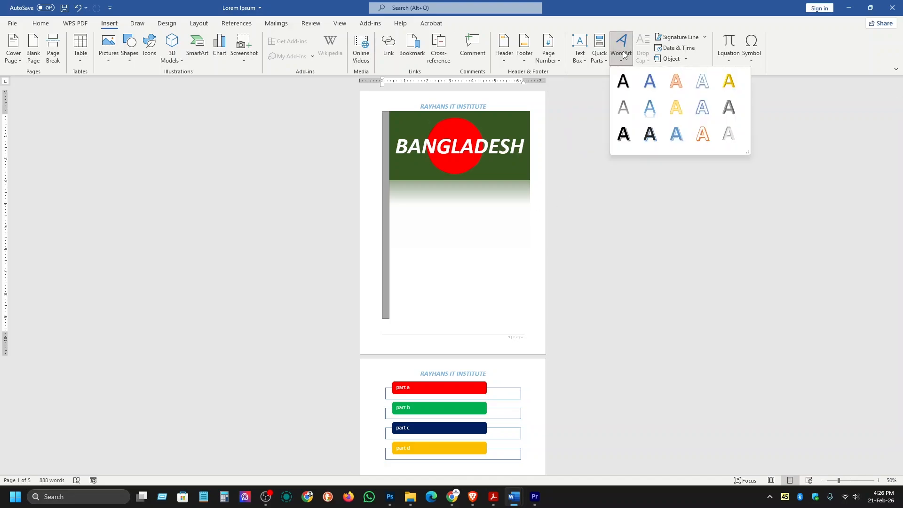
pyautogui.click(649, 81)
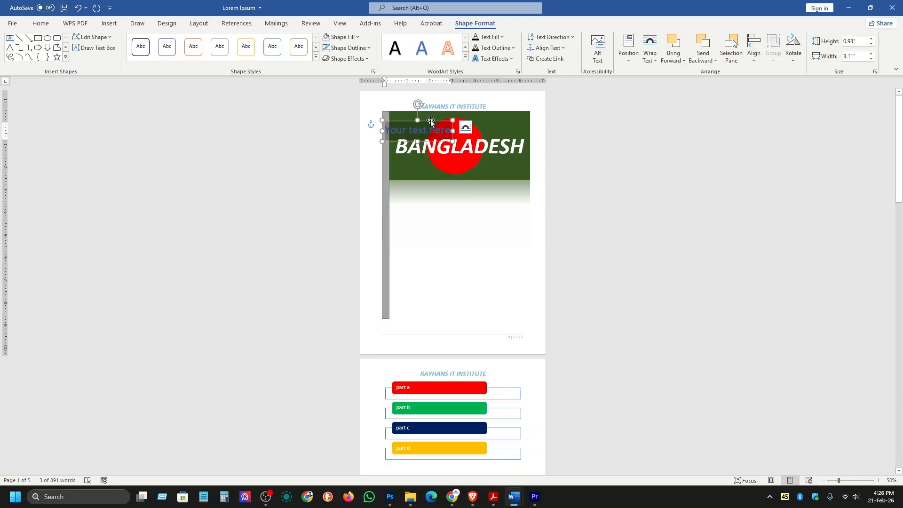
pyautogui.moveTo(429, 130); pyautogui.dragTo(472, 198)
# Step: Replace the WordArt placeholder text with "BANGLADESH"
pyautogui.write('BAN')
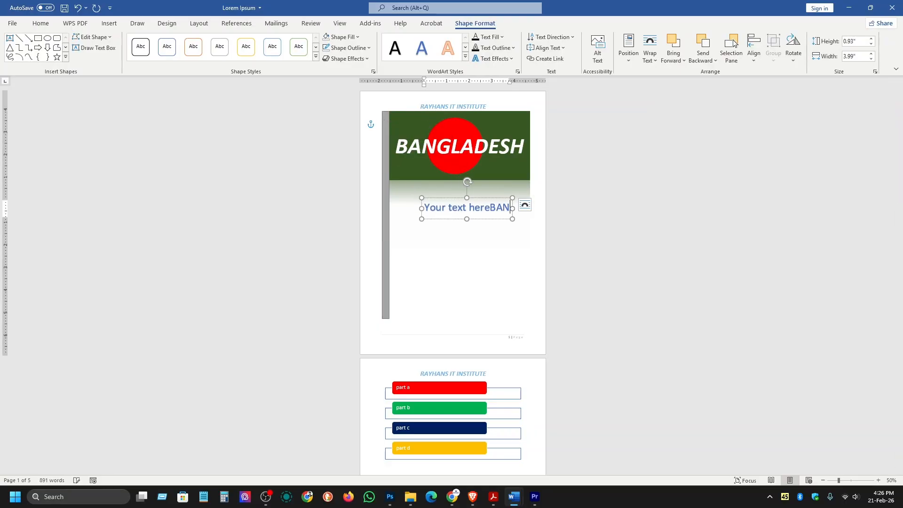
pyautogui.press('BackSpace')
pyautogui.press('BackSpace')
pyautogui.press('BackSpace')
pyautogui.press('BackSpace')
pyautogui.press('BackSpace')
pyautogui.press('BackSpace')
pyautogui.press('BackSpace')
pyautogui.press('BackSpace')
pyautogui.press('BackSpace')
pyautogui.press('BackSpace')
pyautogui.press('BackSpace')
pyautogui.press('BackSpace')
pyautogui.press('BackSpace')
pyautogui.press('BackSpace')
pyautogui.press('BackSpace')
pyautogui.press('BackSpace')
pyautogui.press('BackSpace')
pyautogui.write('BANGLADE')
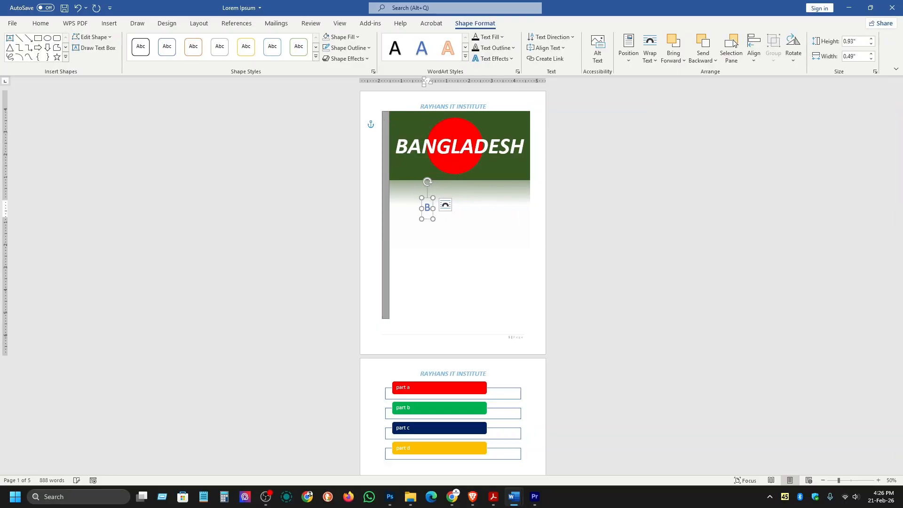